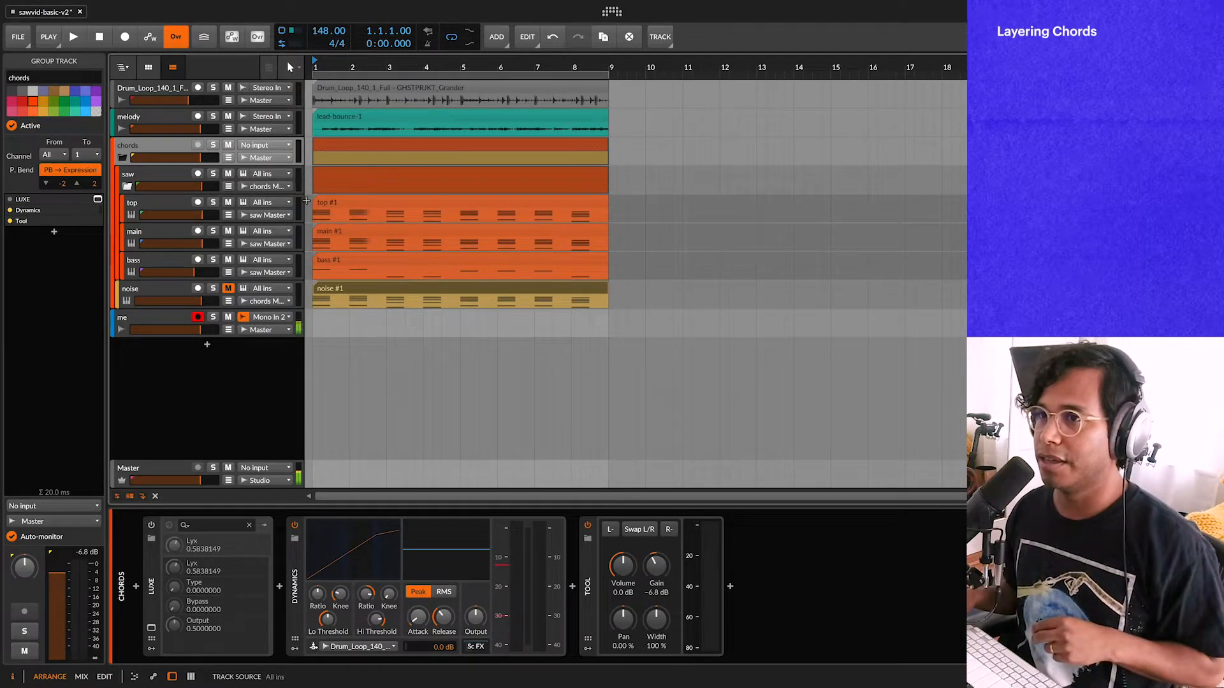
# Step: Select the clip on the top layer and play the arrangement to hear the layered chords
pyautogui.click(323, 204)
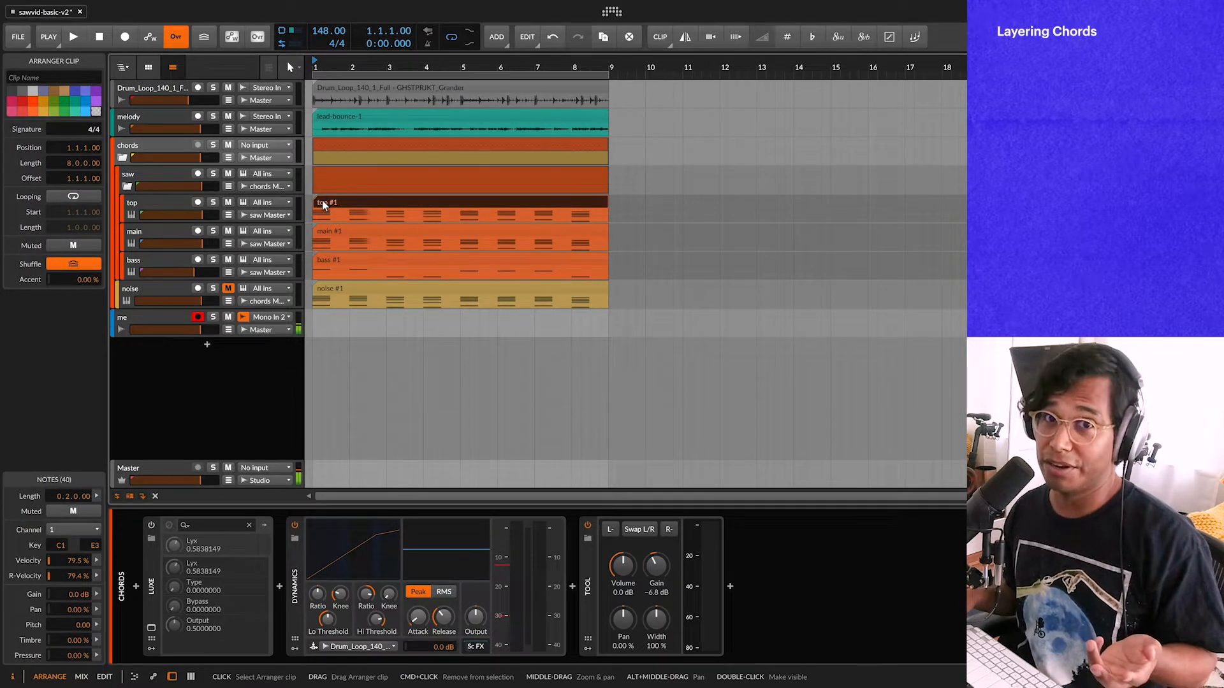
pyautogui.press('space')
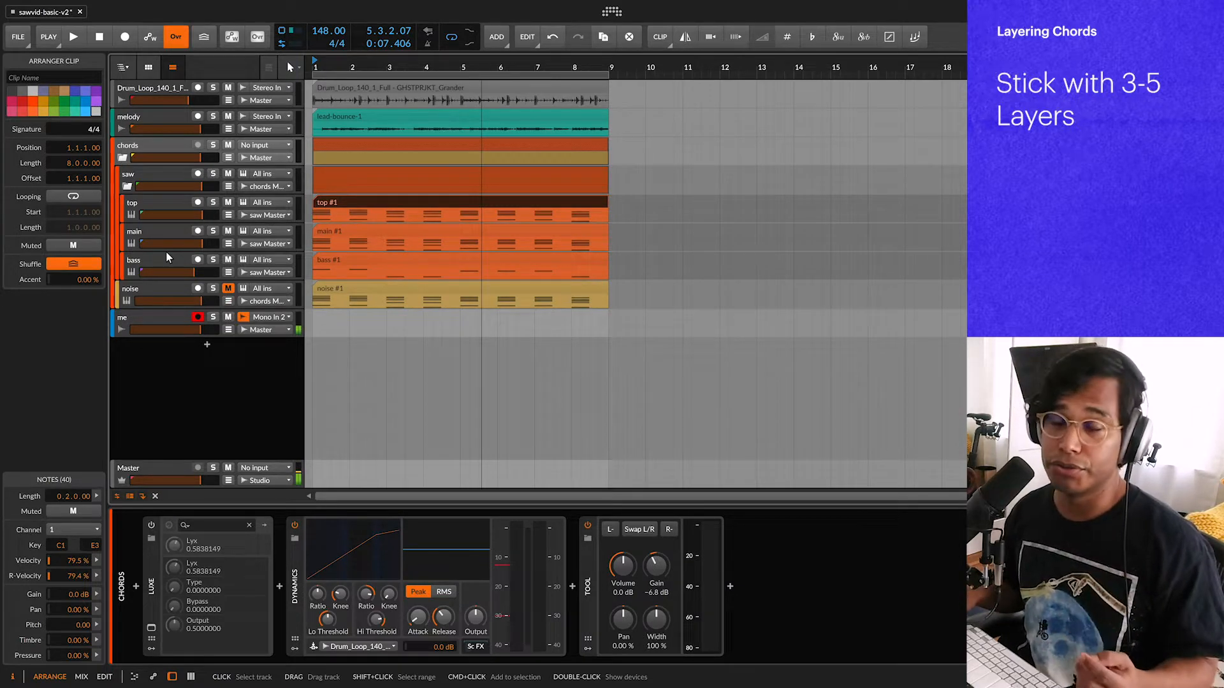
pyautogui.click(154, 291)
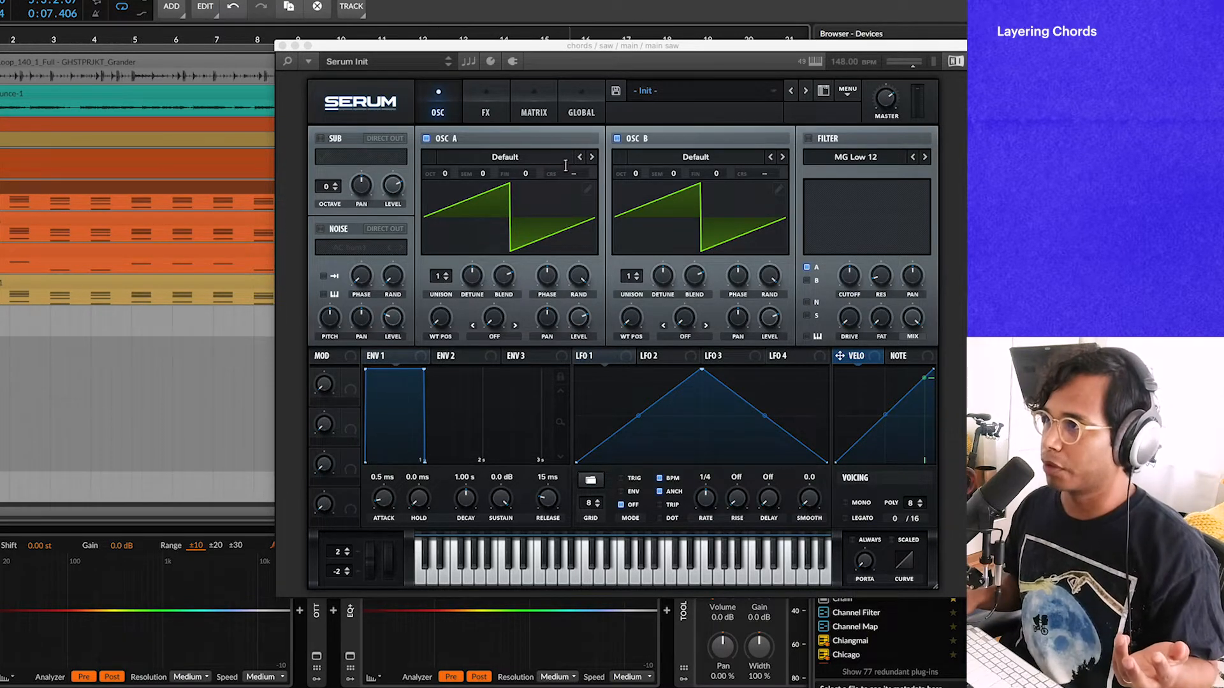
# Step: Switch off oscillator B, set oscillator A's unison to 7 voices, tighten its detune and adjust its blend, auditioning the chords
pyautogui.click(617, 138)
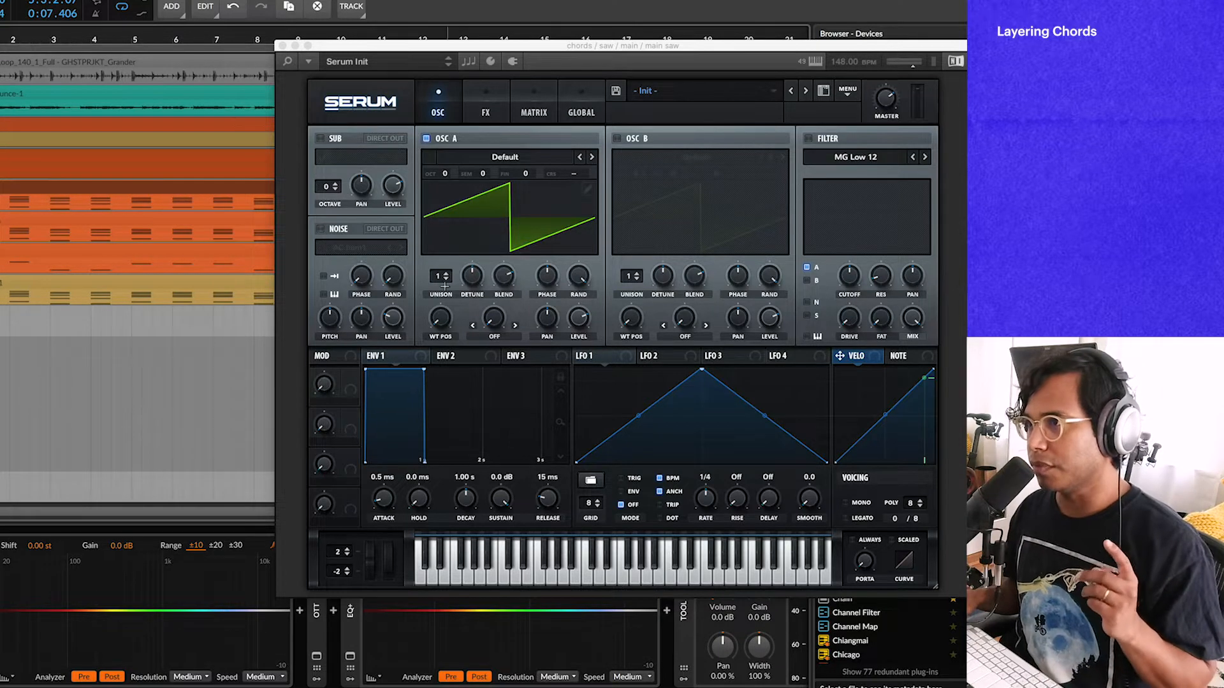
pyautogui.moveTo(440, 276); pyautogui.dragTo(451, 214)
pyautogui.moveTo(470, 275); pyautogui.dragTo(472, 294)
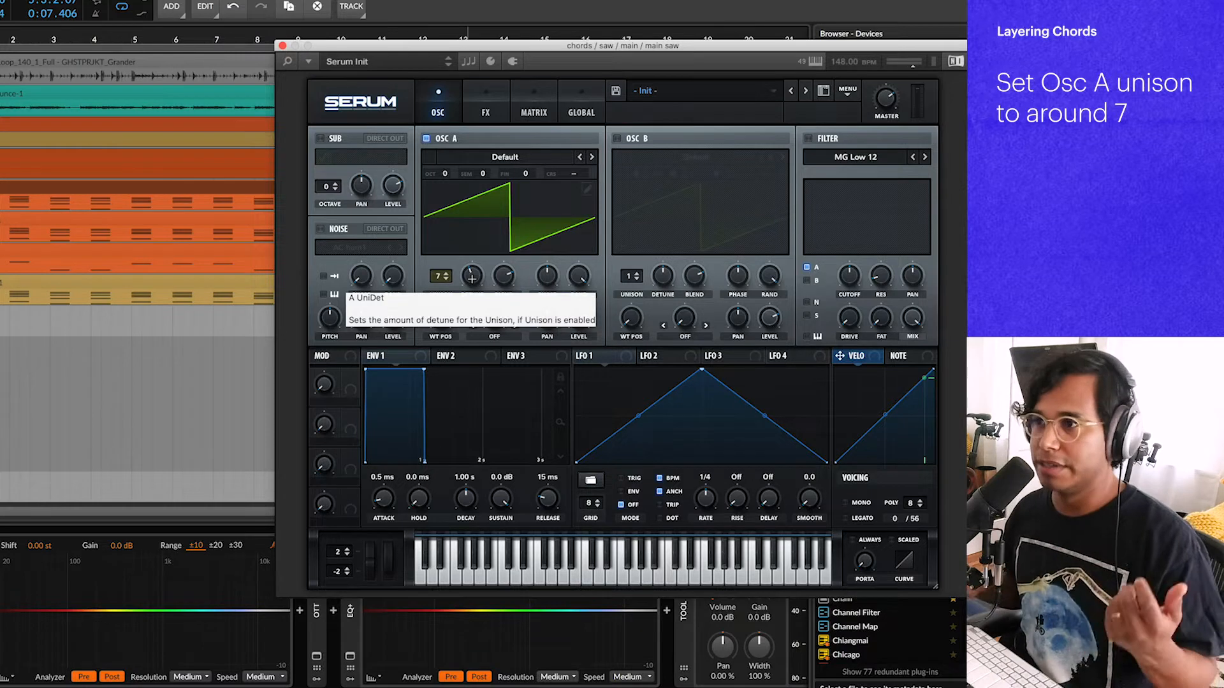
pyautogui.moveTo(472, 278); pyautogui.dragTo(501, 278)
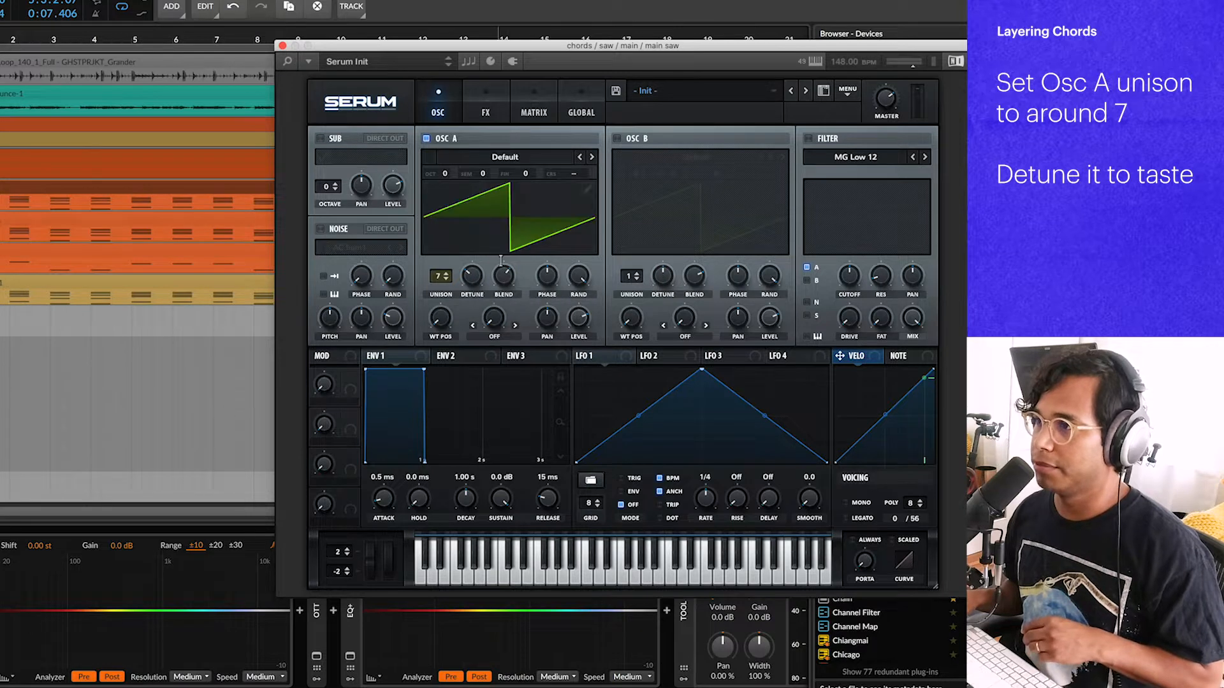
pyautogui.click(503, 275)
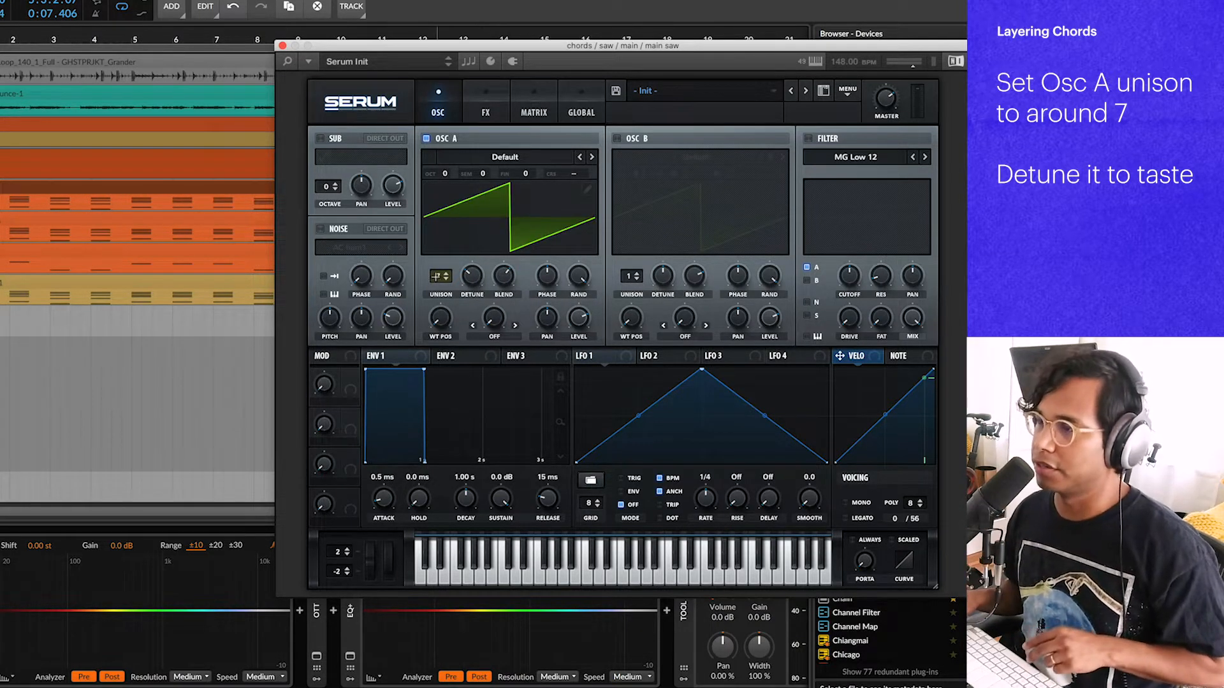
pyautogui.press('space')
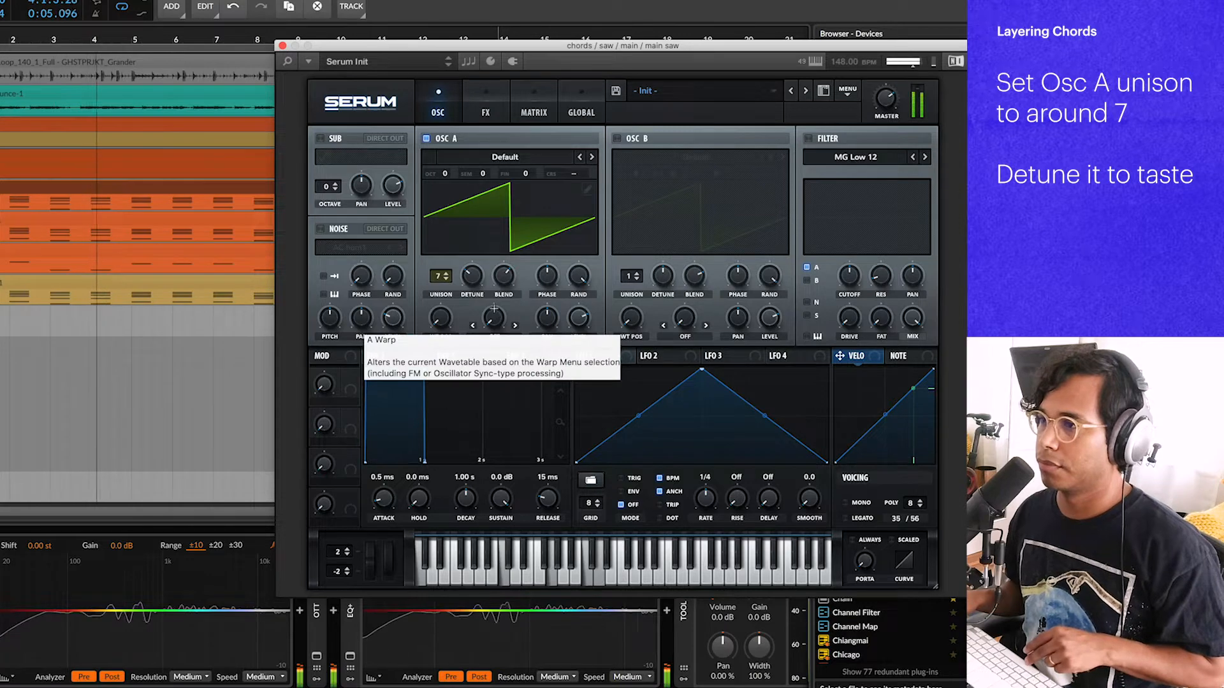
pyautogui.press('space')
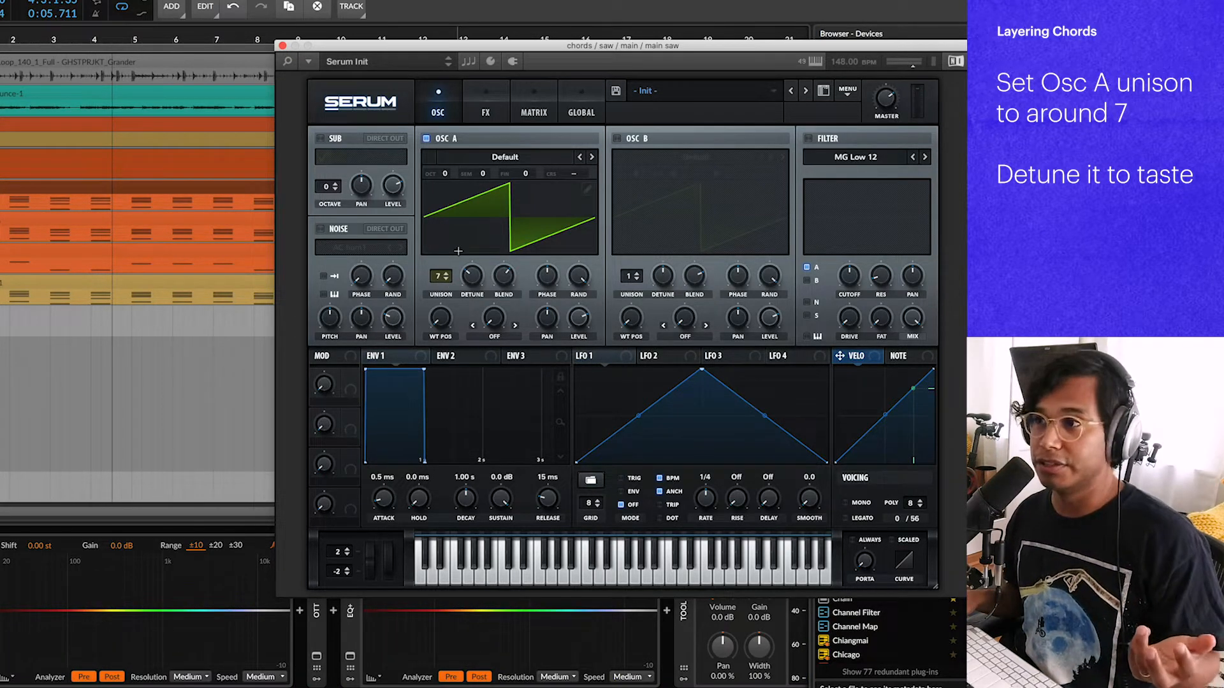
# Step: Enable oscillator B with 9 unison voices and detune it more loosely than oscillator A, fine-tuning during playback
pyautogui.click(617, 139)
pyautogui.moveTo(632, 276); pyautogui.dragTo(637, 188)
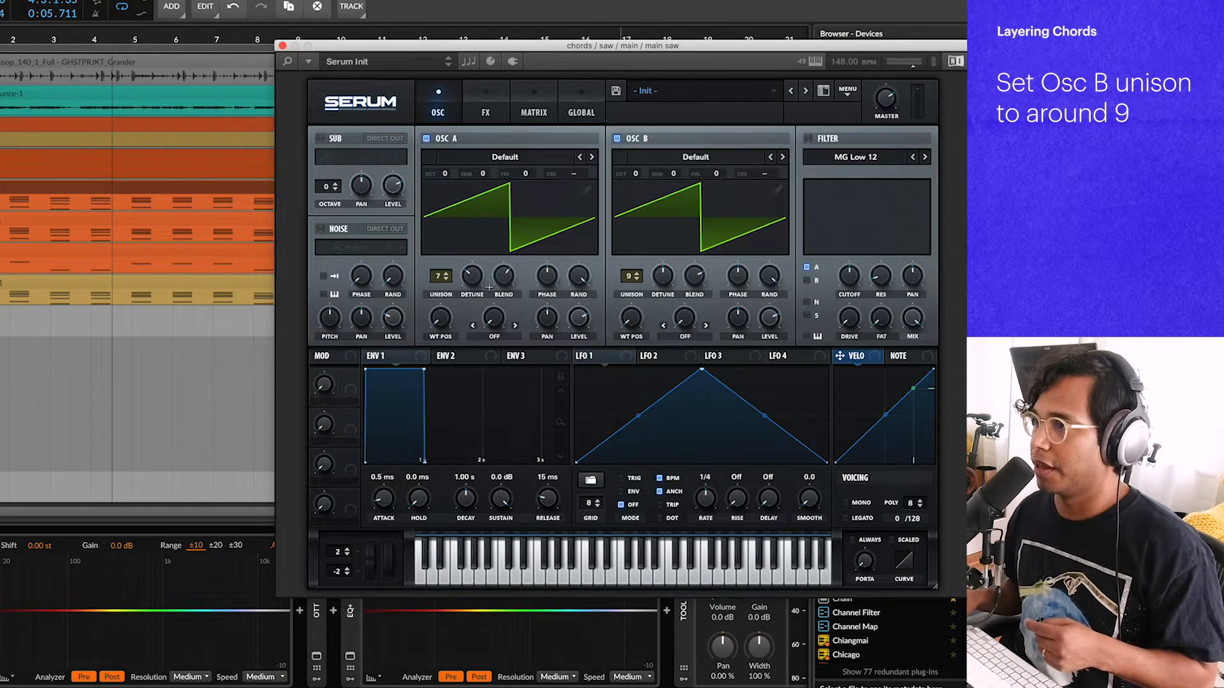
pyautogui.moveTo(469, 274); pyautogui.dragTo(466, 283)
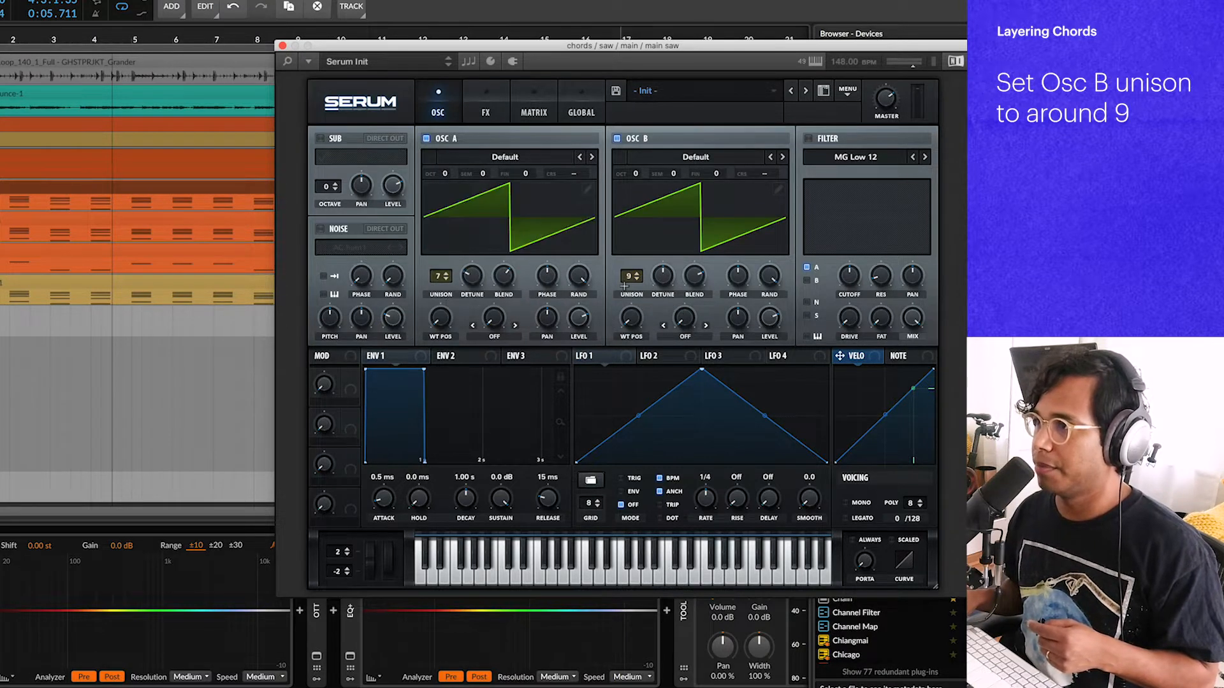
pyautogui.moveTo(657, 276); pyautogui.dragTo(658, 300)
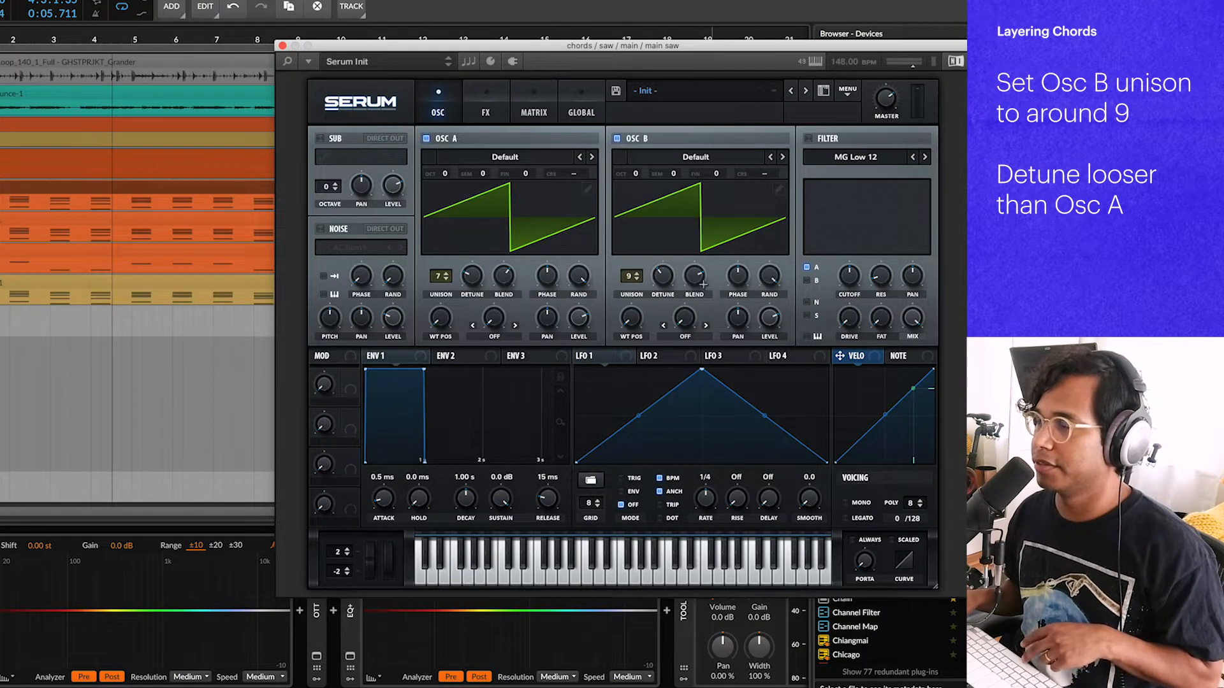
pyautogui.press('space')
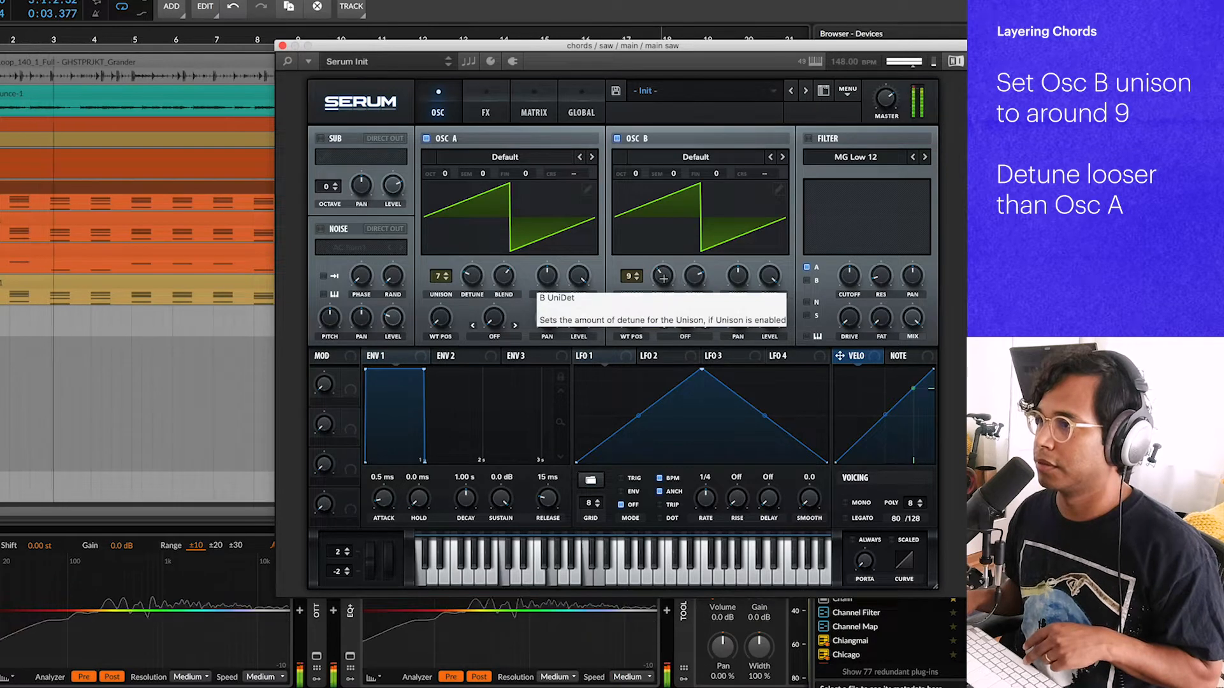
pyautogui.moveTo(663, 277); pyautogui.dragTo(664, 272)
pyautogui.moveTo(886, 110)
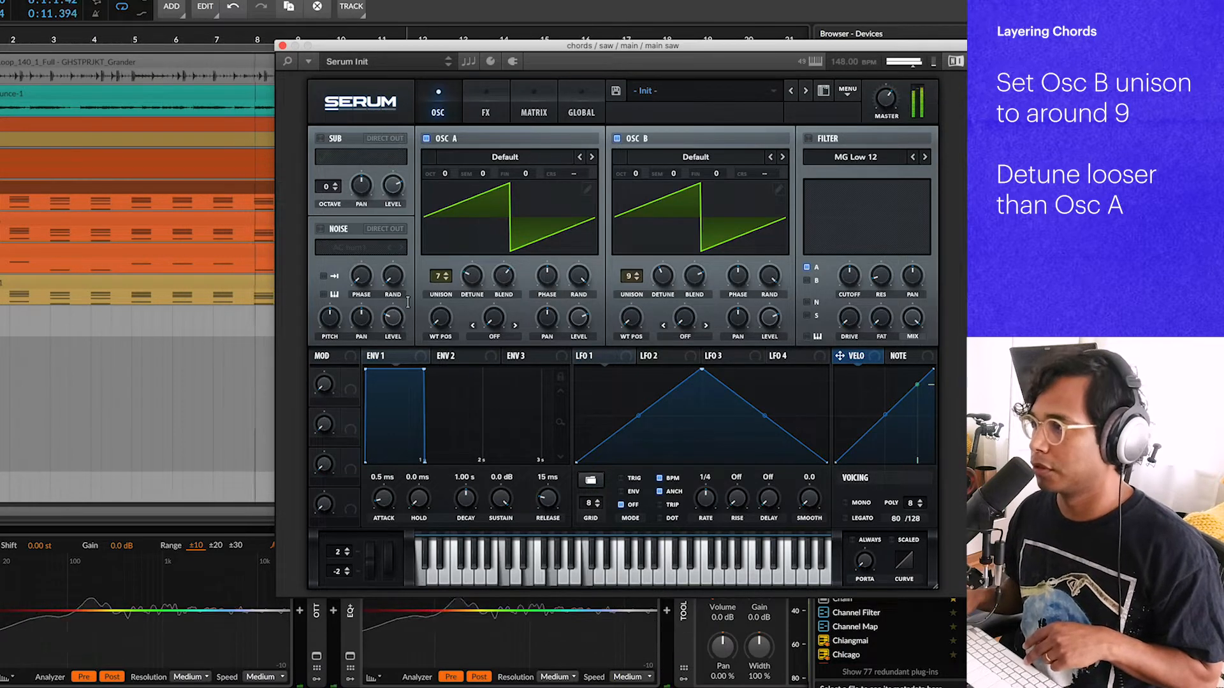
pyautogui.press('space')
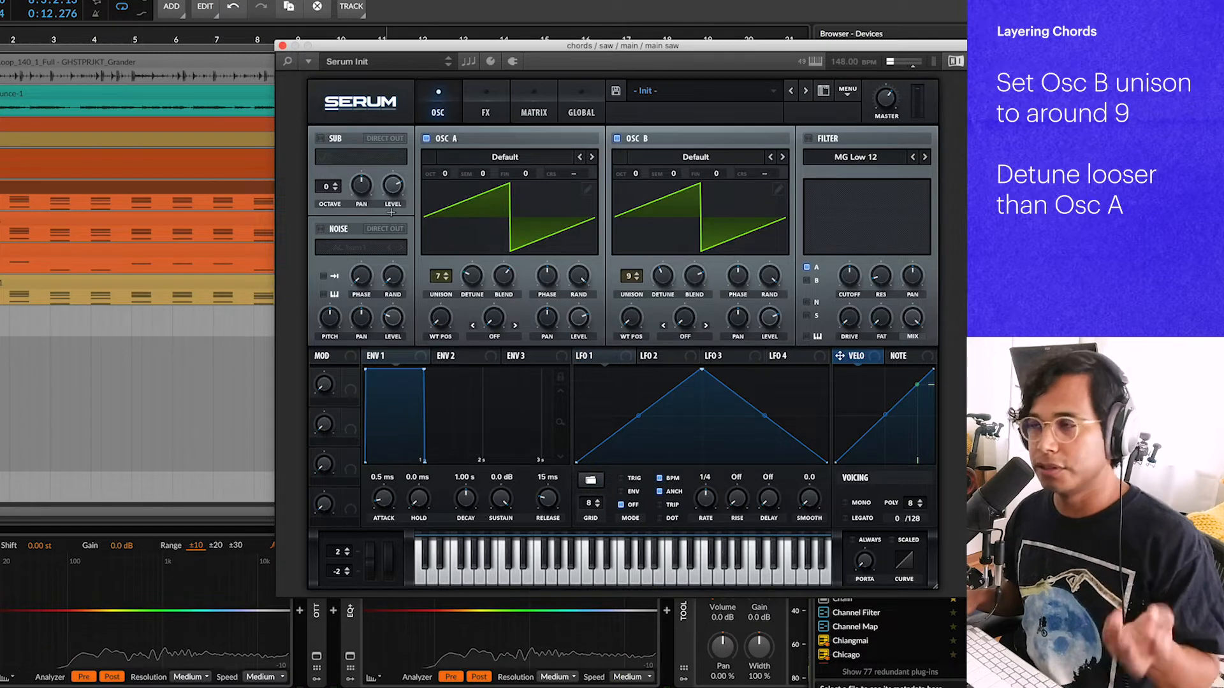
# Step: Enable the Hyper/Dimension effect, raise the Hyper rate and adjust its mix while the chords play
pyautogui.click(490, 108)
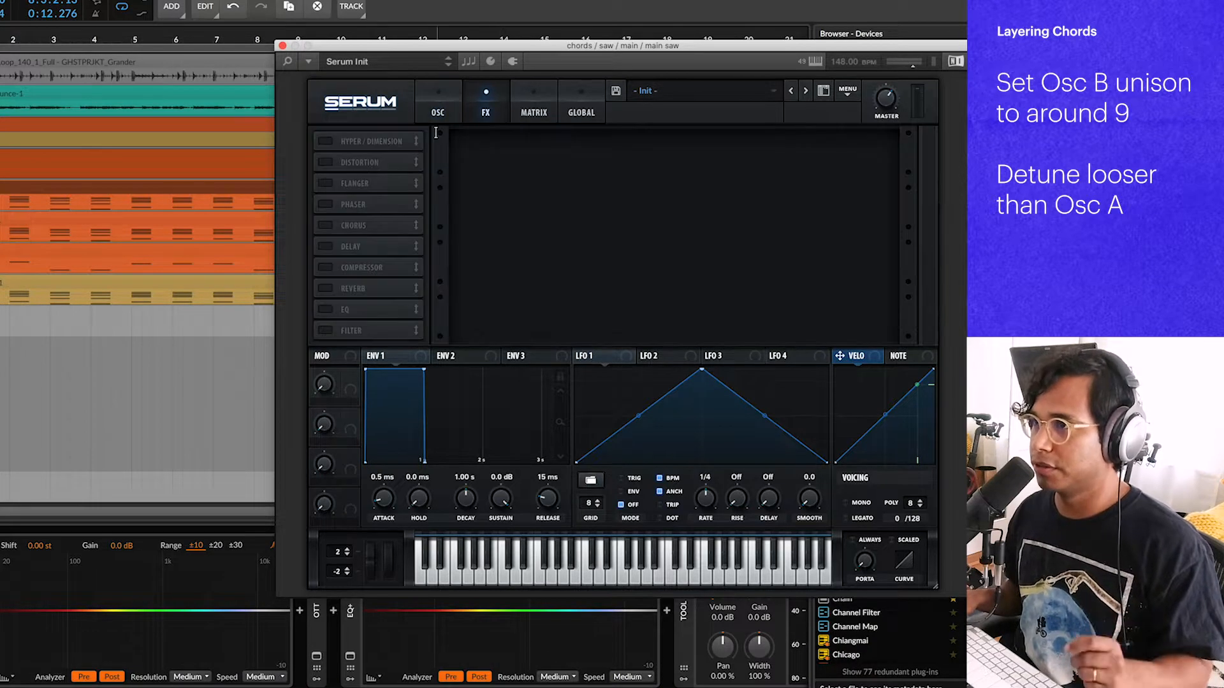
pyautogui.click(327, 141)
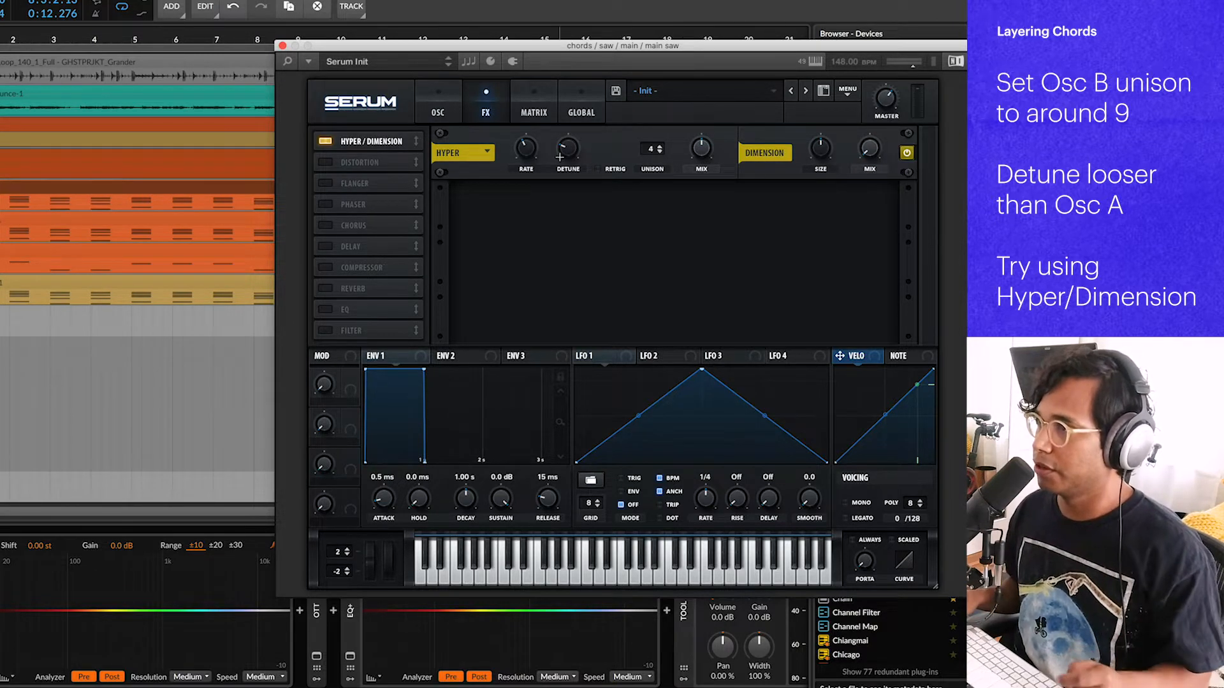
pyautogui.moveTo(521, 153); pyautogui.dragTo(527, 134)
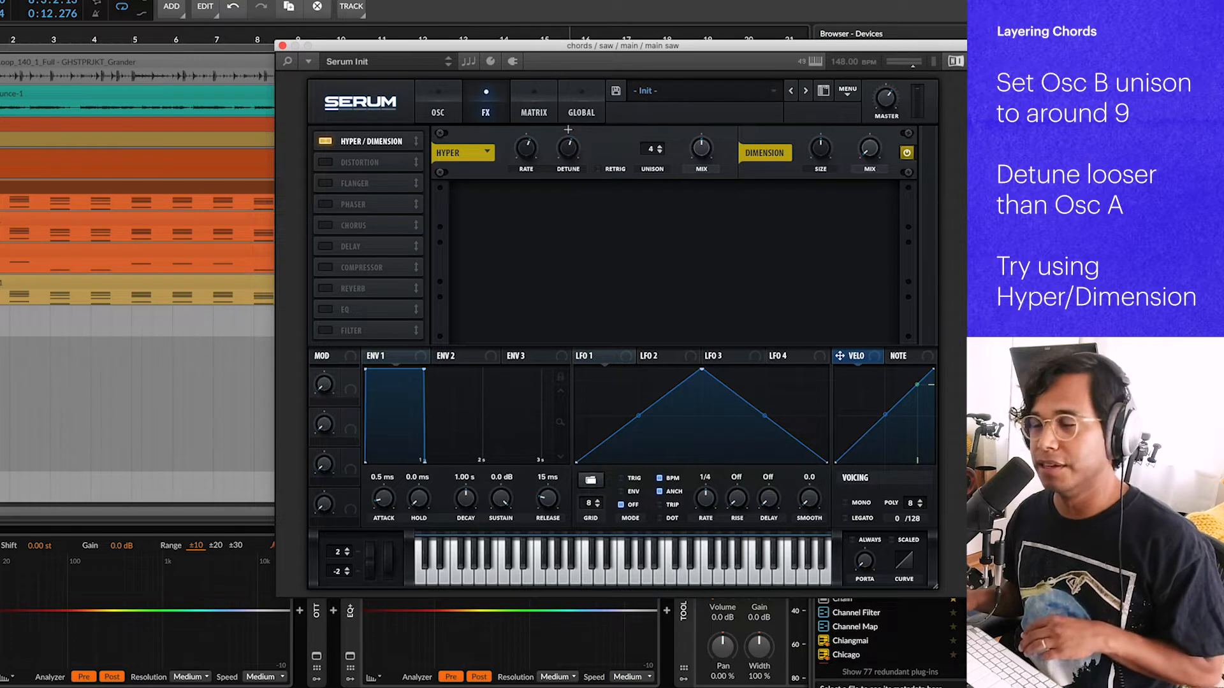
pyautogui.press('space')
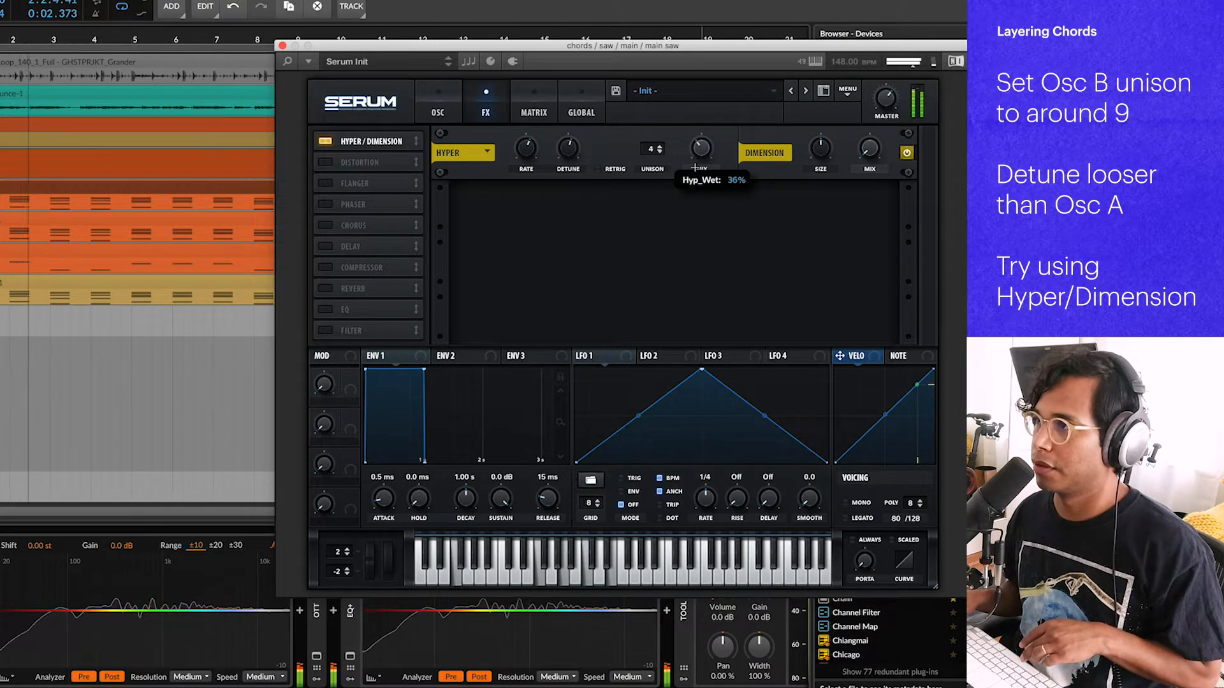
pyautogui.moveTo(702, 155)
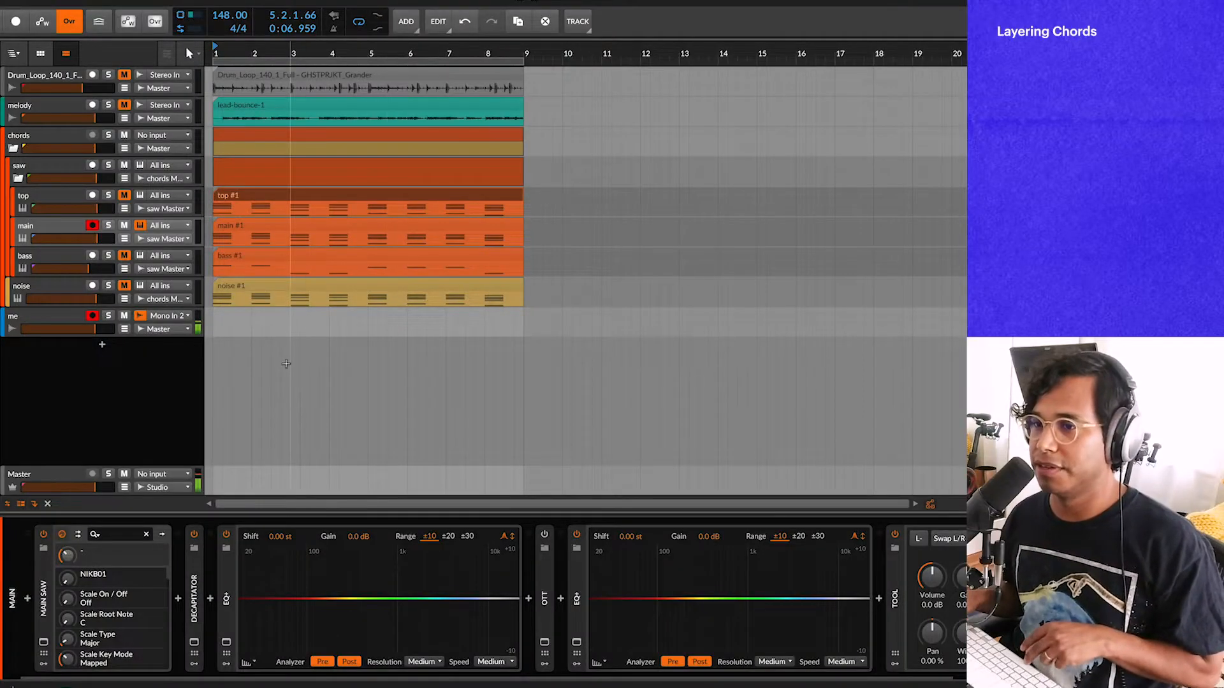
# Step: Open Decapitator on the main saw track and raise its drive to about 2 while listening to the chords
pyautogui.press('space')
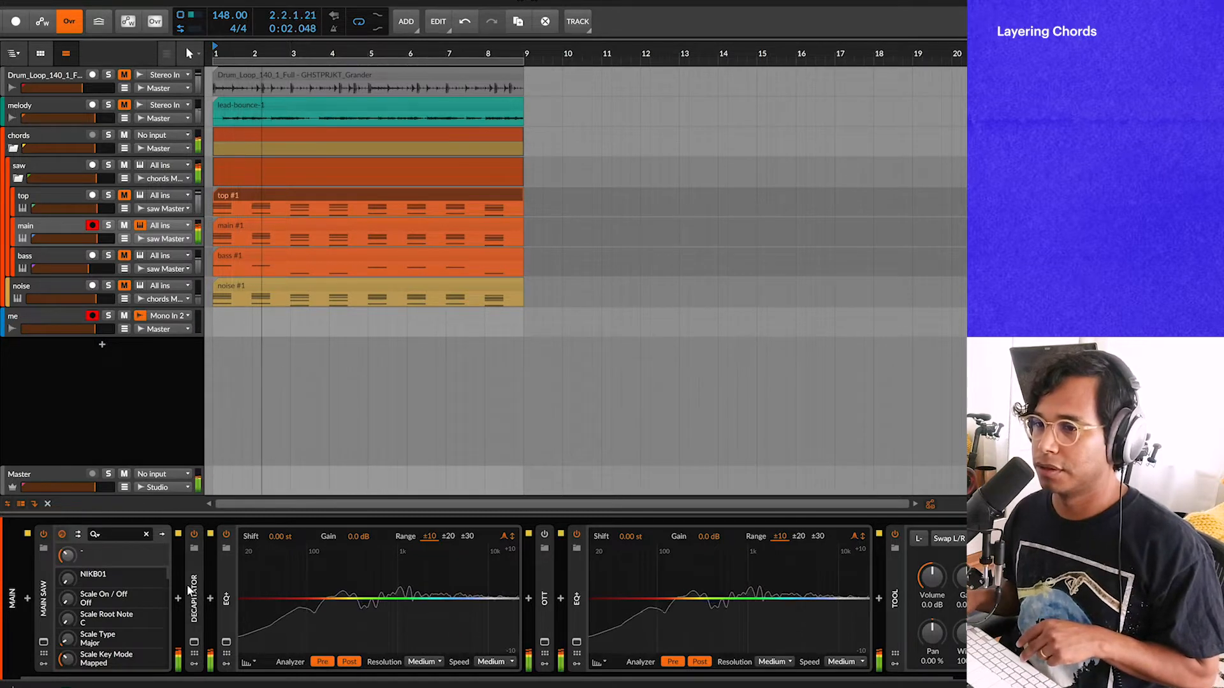
pyautogui.click(195, 643)
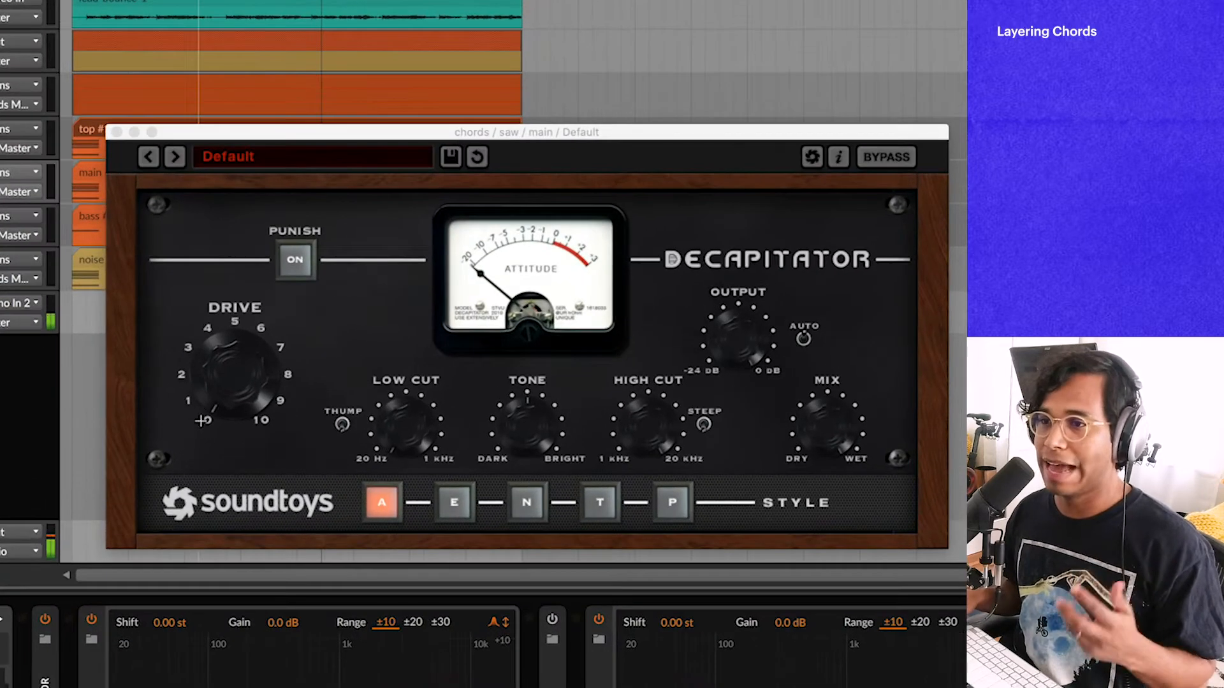
pyautogui.click(229, 378)
pyautogui.moveTo(231, 358); pyautogui.dragTo(237, 389)
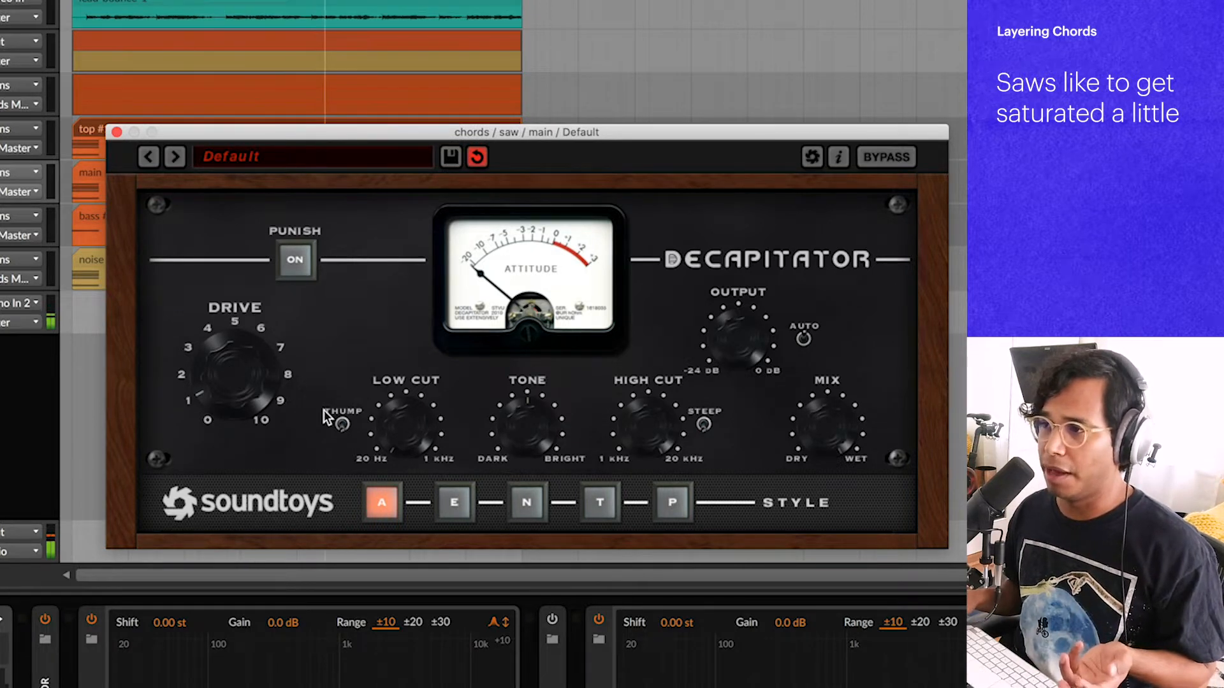
pyautogui.press('space')
pyautogui.moveTo(229, 383)
pyautogui.mouseDown()
pyautogui.moveTo(224, 358)
pyautogui.moveTo(219, 372)
pyautogui.mouseUp()
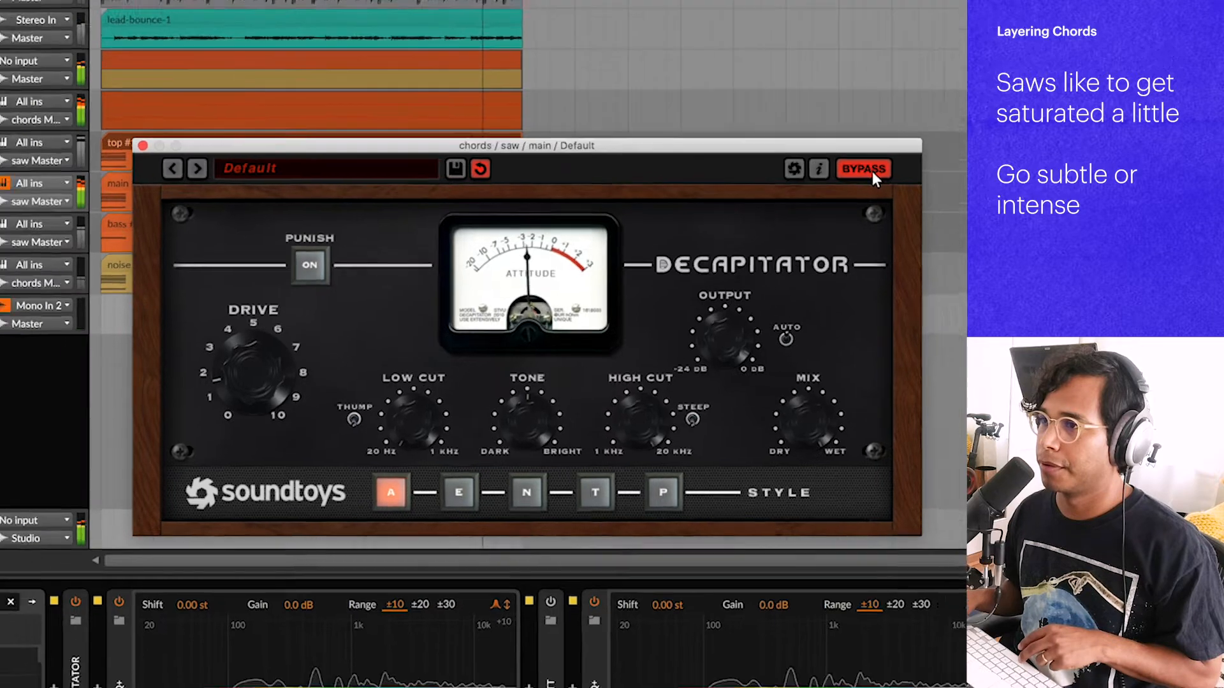
# Step: Take Decapitator out of bypass after the comparison, stop playback and close its window
pyautogui.click(895, 159)
pyautogui.press('space')
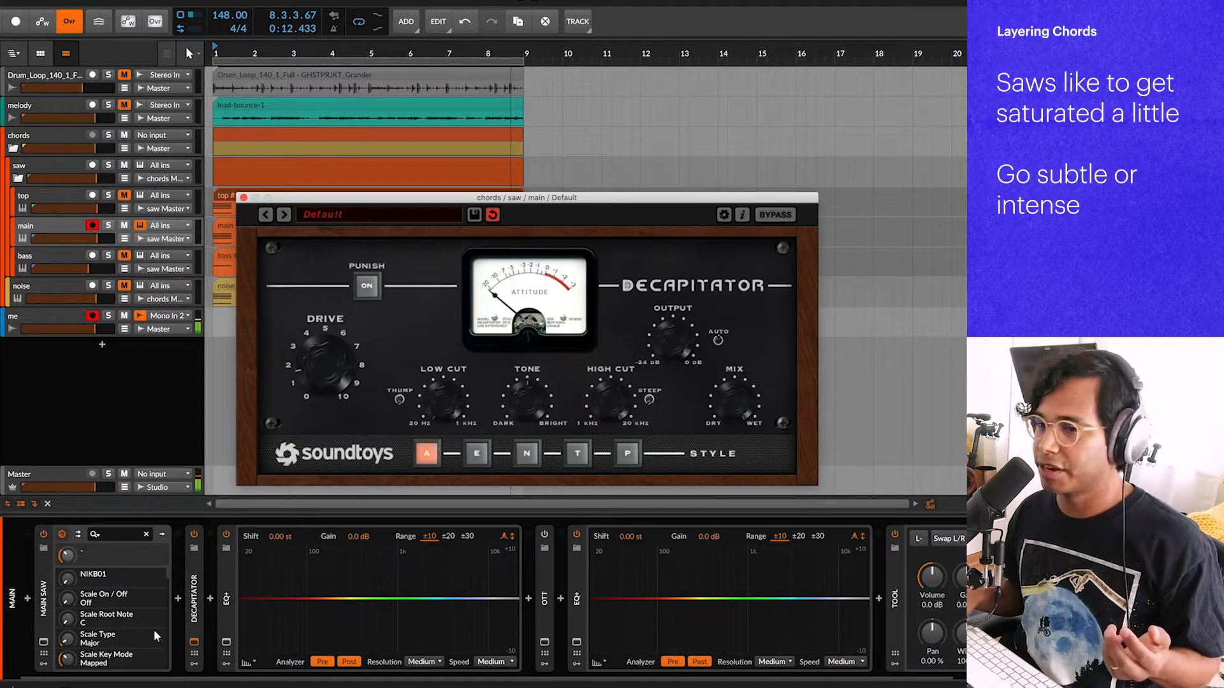
pyautogui.click(78, 606)
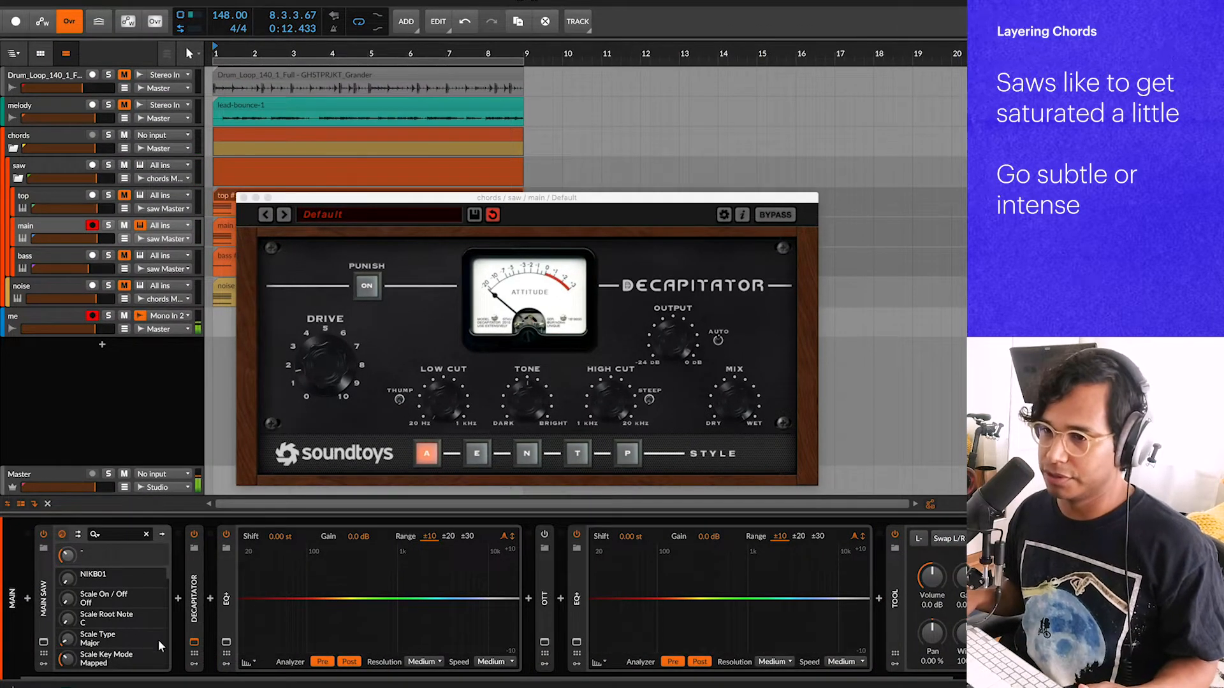
pyautogui.click(194, 643)
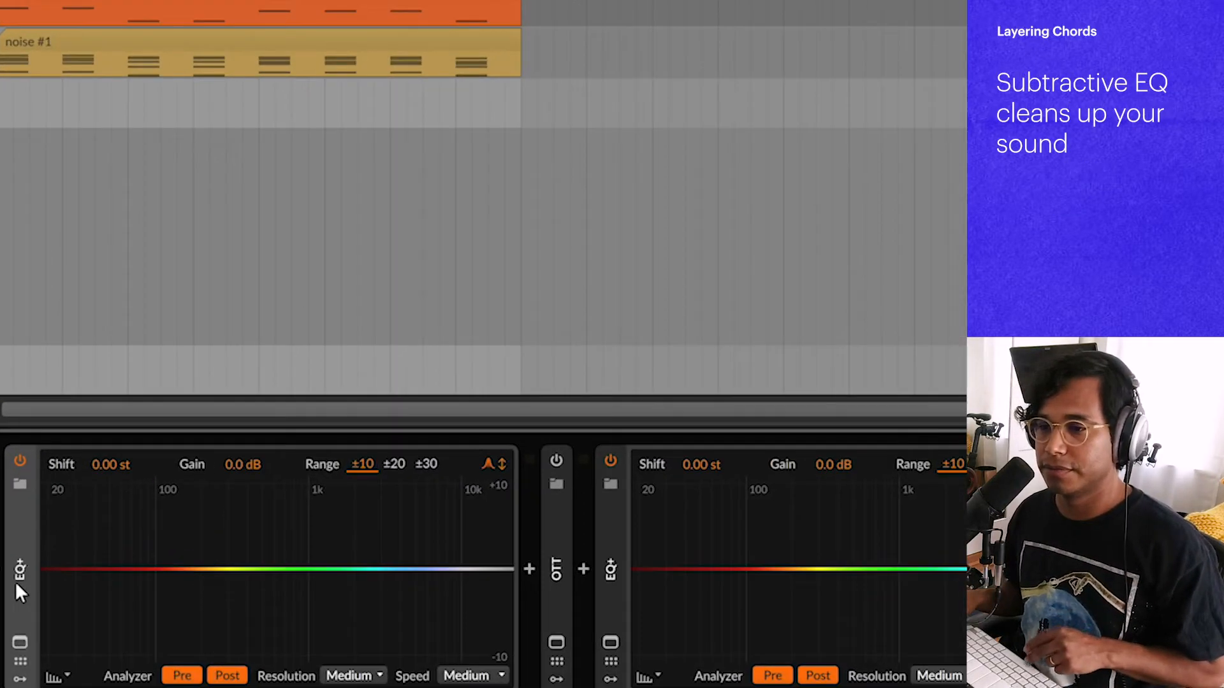
# Step: Add a low-cut band to the first EQ+ on the main track, tuned by ear to 211 Hz with a Q of 1.10
pyautogui.press('space')
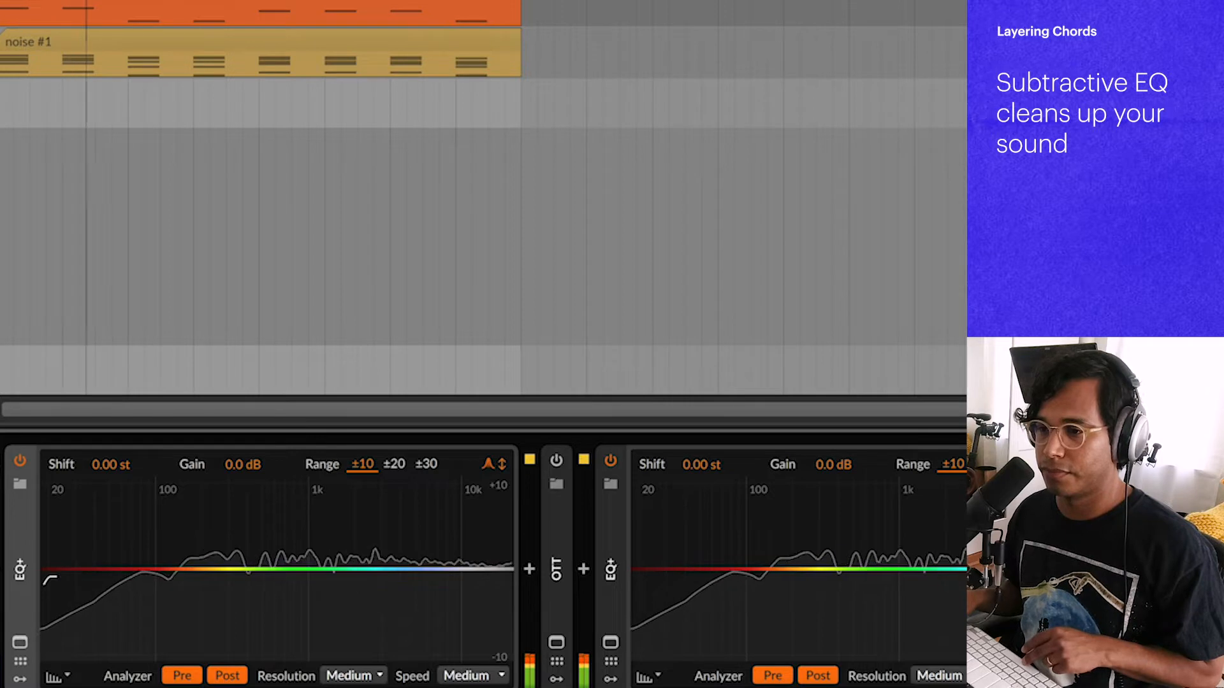
pyautogui.press('space')
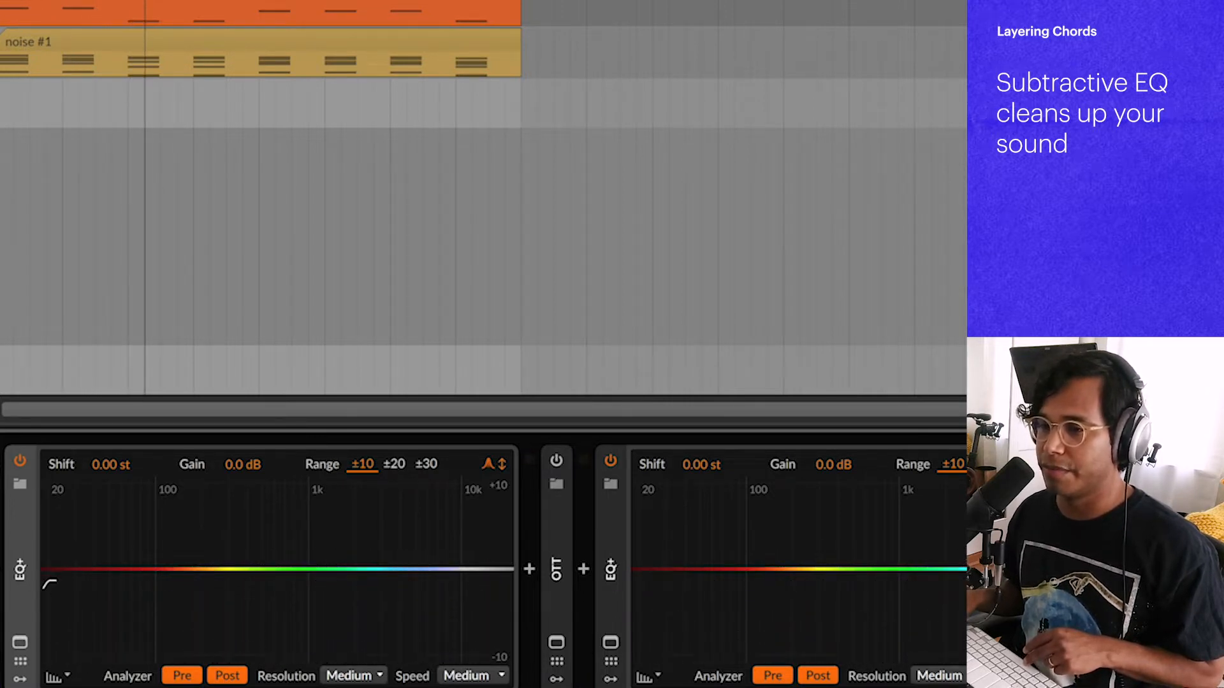
pyautogui.click(49, 582)
pyautogui.moveTo(54, 579); pyautogui.dragTo(125, 580)
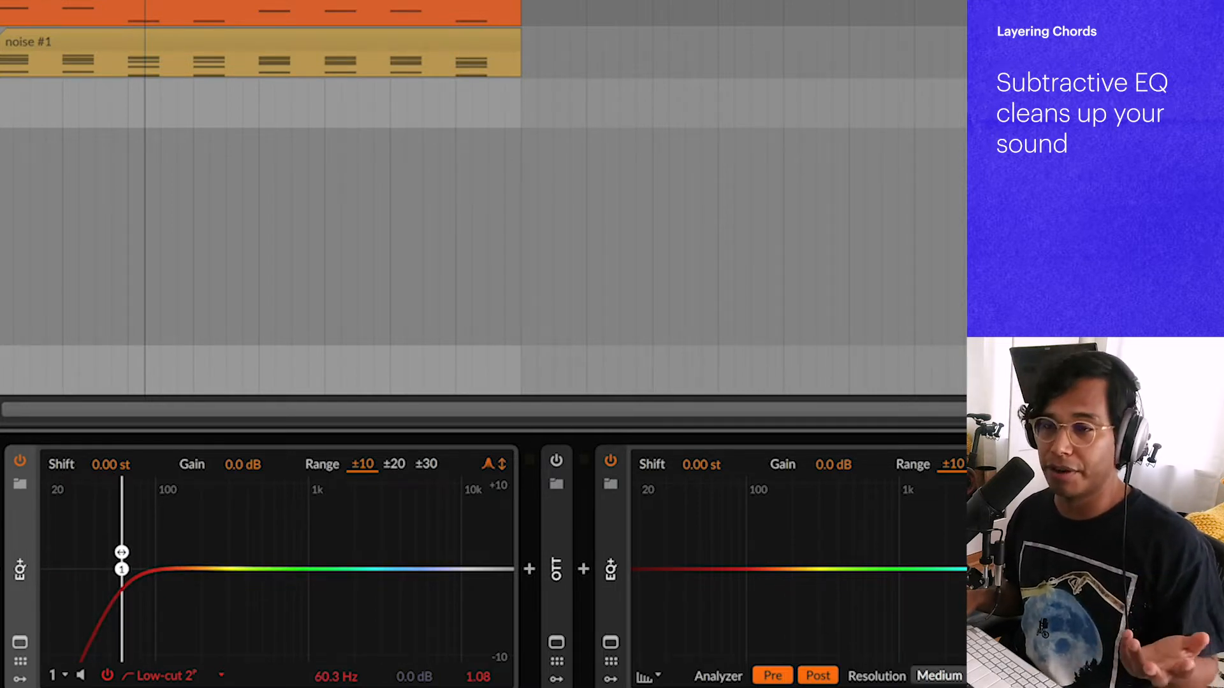
pyautogui.press('space')
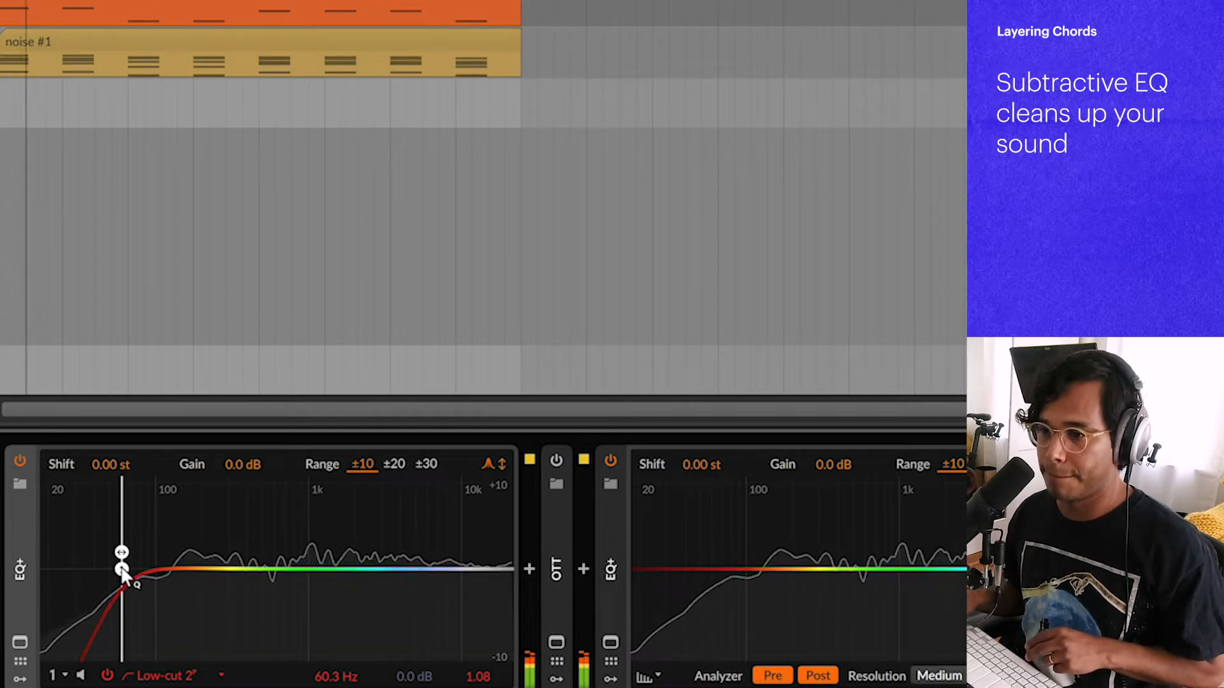
pyautogui.moveTo(122, 553); pyautogui.dragTo(205, 580)
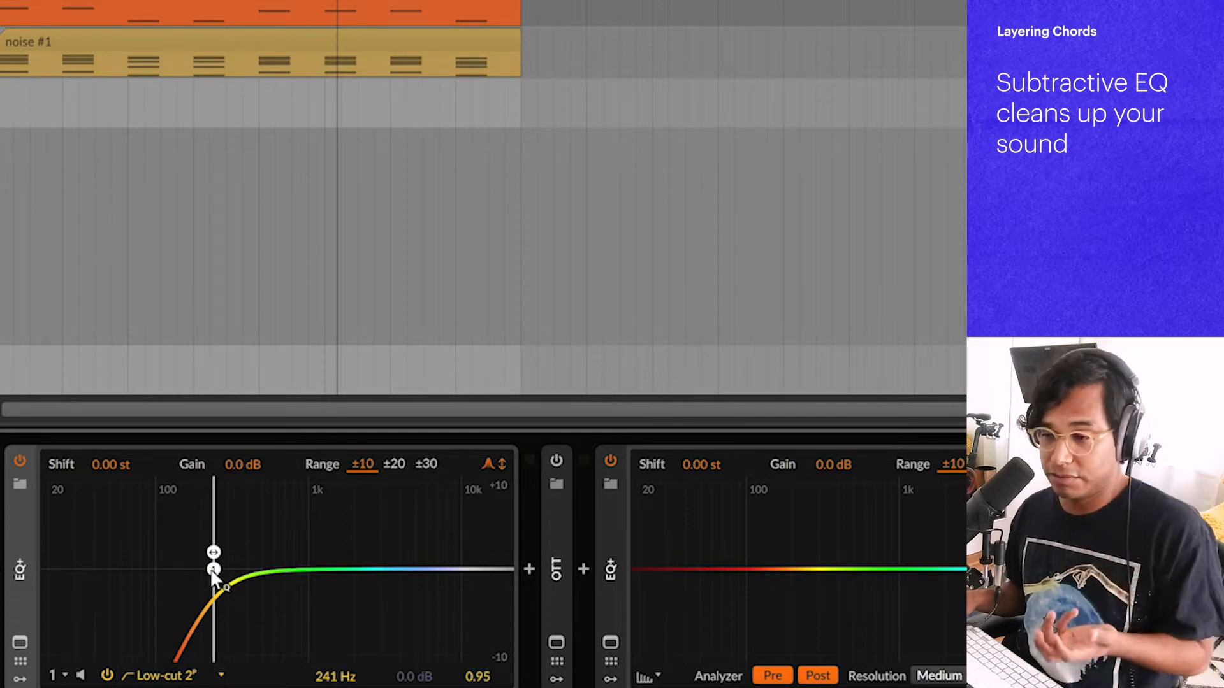
pyautogui.press('space')
pyautogui.moveTo(212, 573)
pyautogui.mouseDown()
pyautogui.moveTo(59, 574)
pyautogui.moveTo(288, 575)
pyautogui.moveTo(193, 567)
pyautogui.moveTo(205, 569)
pyautogui.mouseUp()
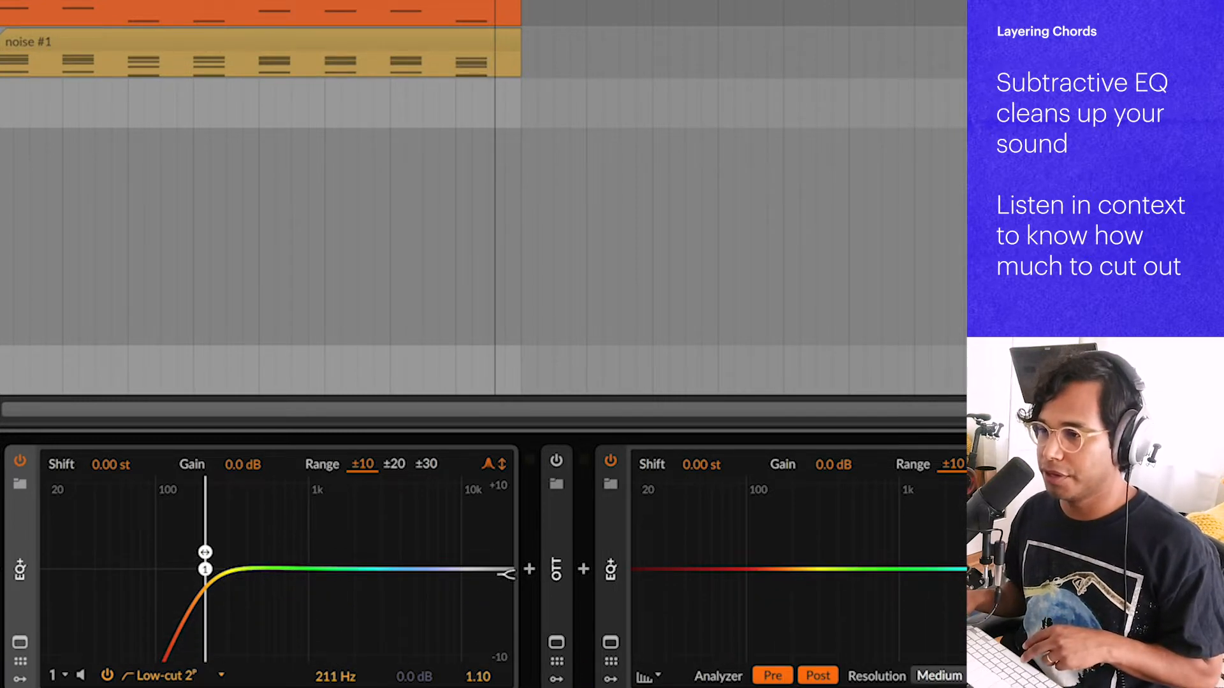
# Step: Add a high-shelf band to the same EQ+ at 12.0 kHz with a gain of -3.9 dB
pyautogui.moveTo(506, 568); pyautogui.dragTo(493, 564)
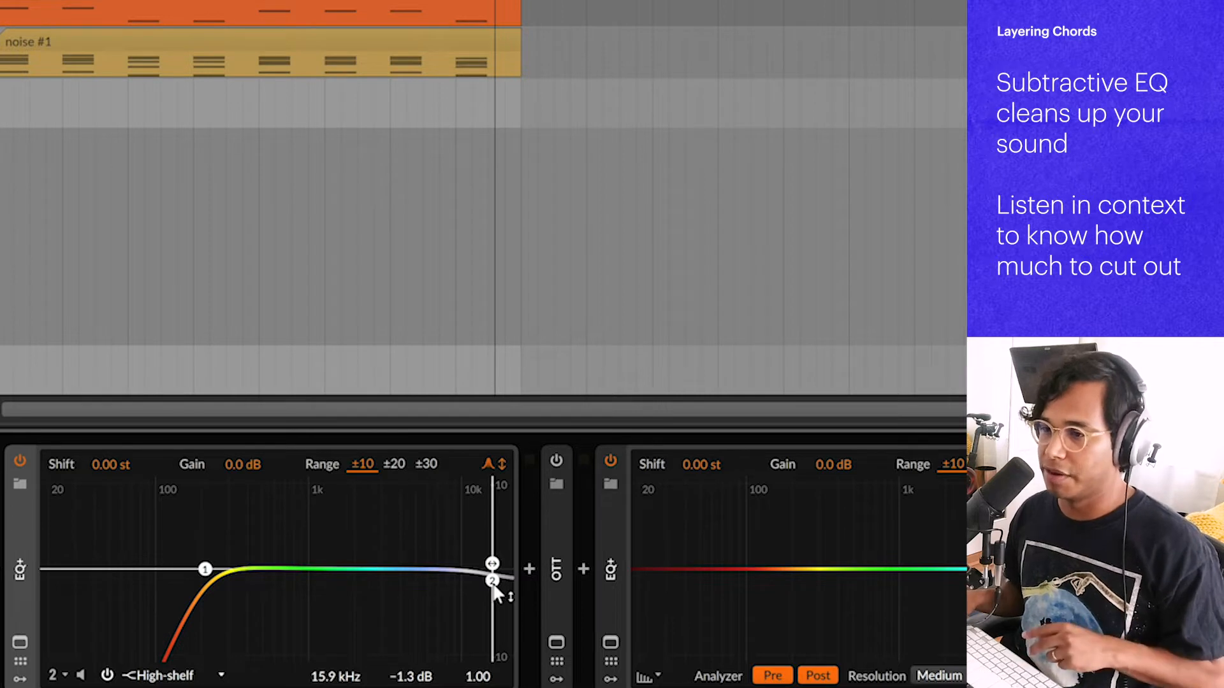
pyautogui.moveTo(494, 590); pyautogui.dragTo(471, 605)
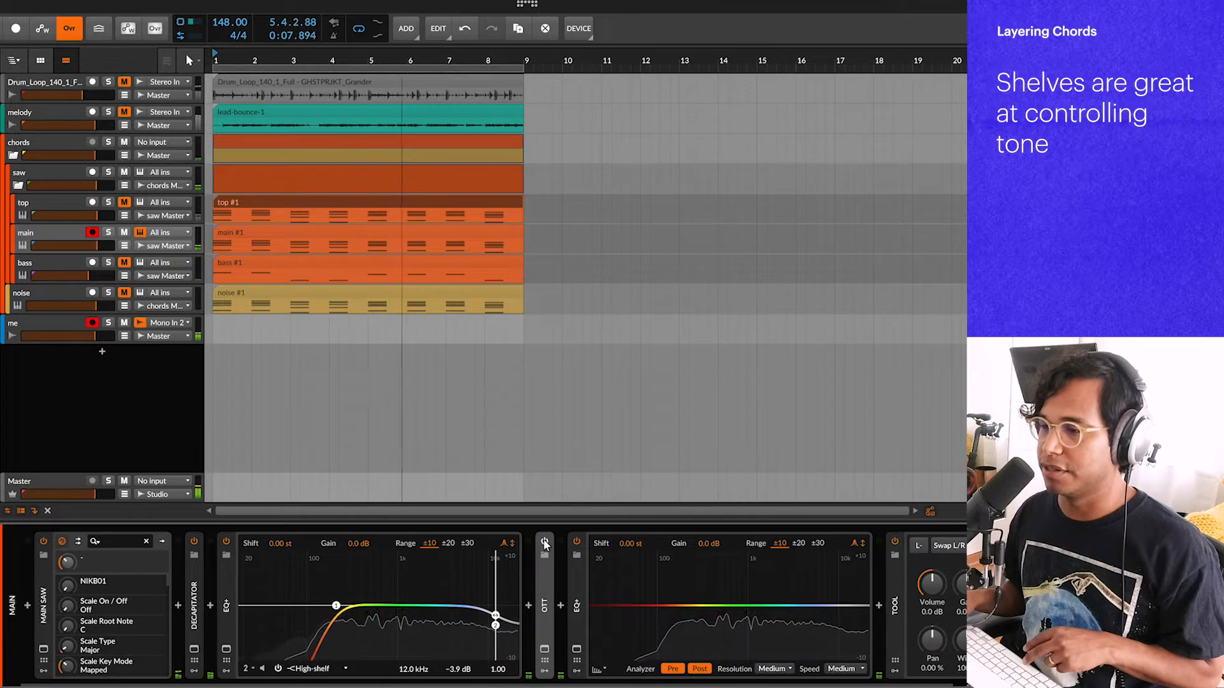
# Step: Lower OTT's depth to 41 % on the main track and compare the chords with the compressor bypassed and active
pyautogui.click(545, 650)
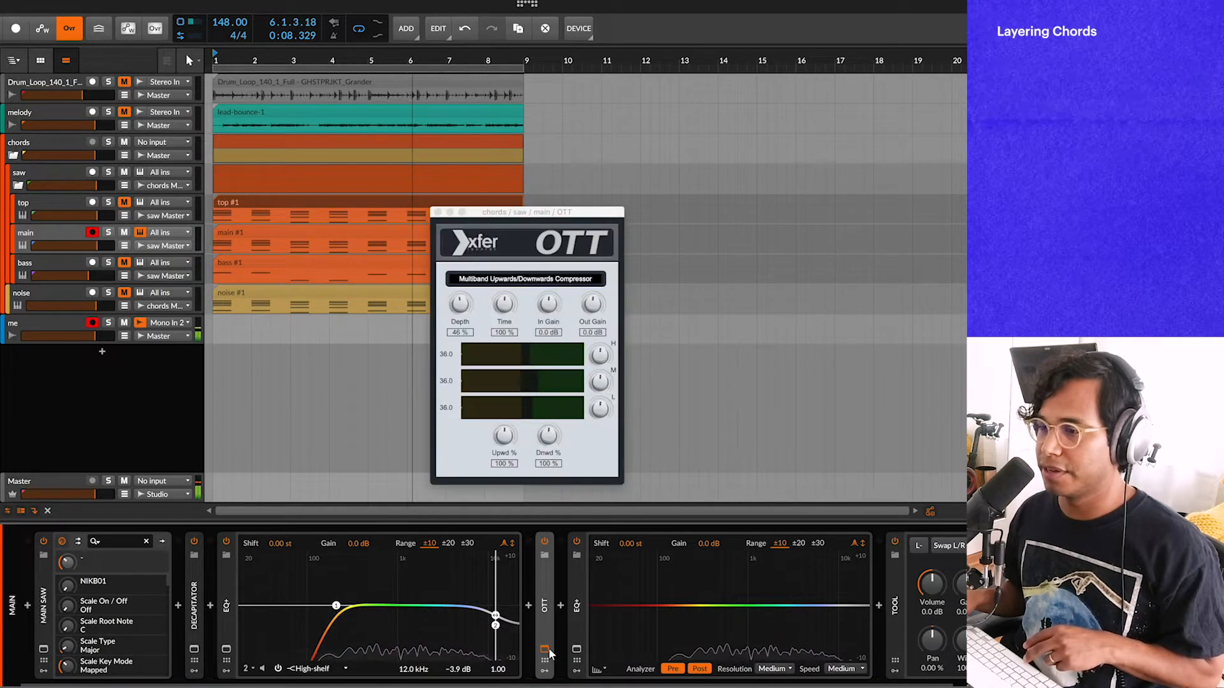
pyautogui.moveTo(502, 212); pyautogui.dragTo(469, 196)
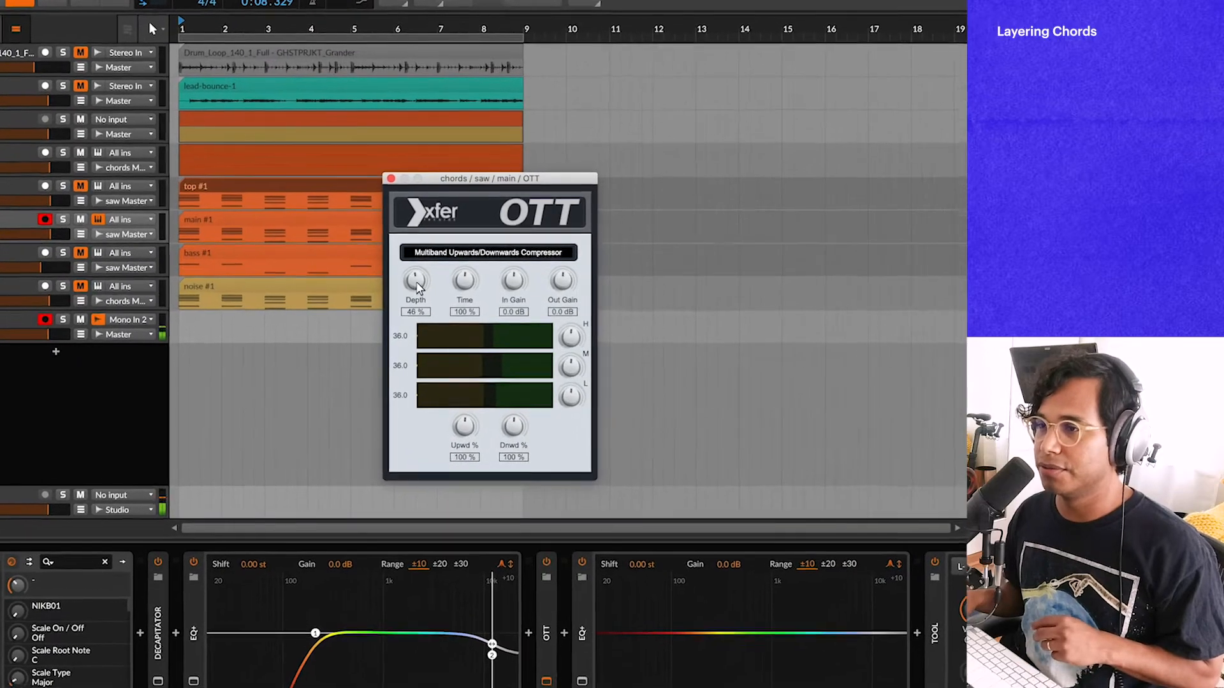
pyautogui.moveTo(400, 272); pyautogui.dragTo(402, 259)
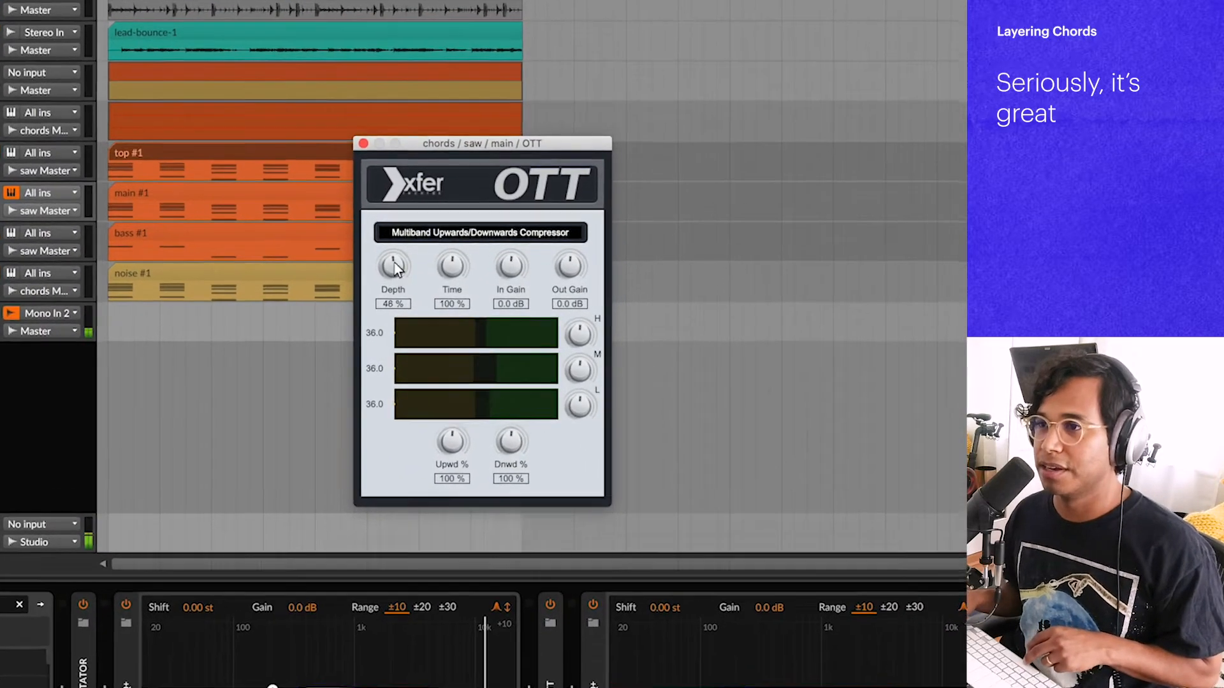
pyautogui.moveTo(376, 254); pyautogui.dragTo(373, 328)
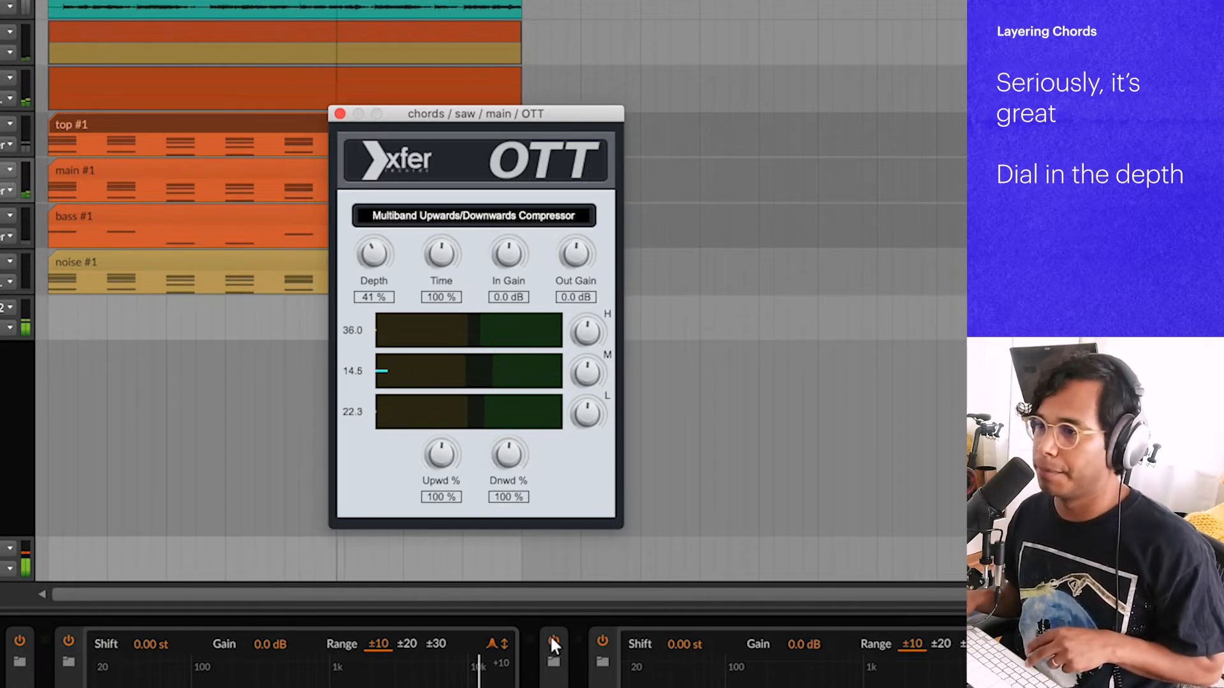
pyautogui.click(550, 640)
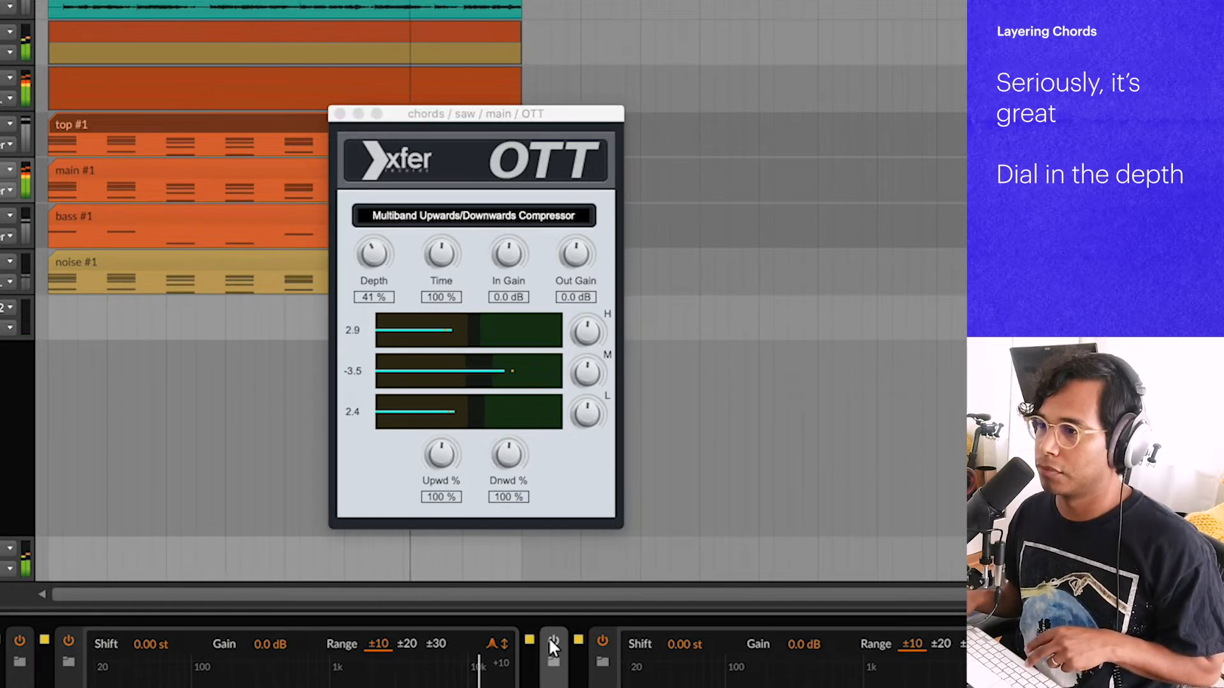
pyautogui.click(549, 638)
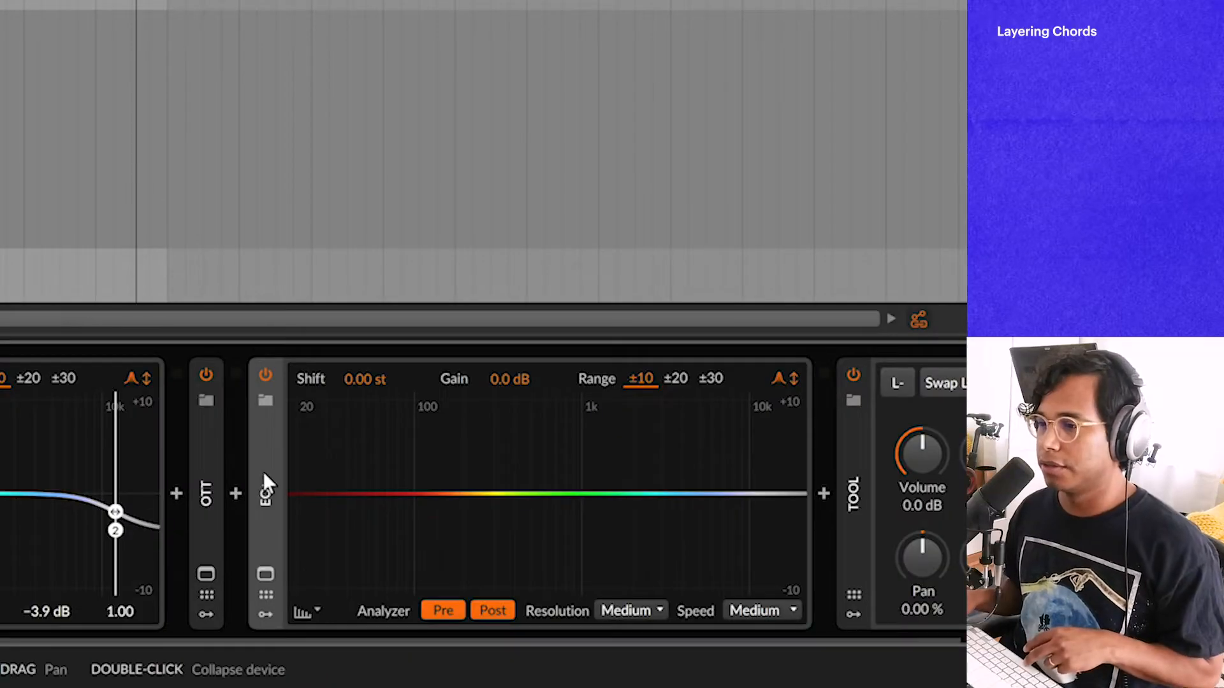
# Step: Add a bell band to the second EQ+ on the main track at 3.41 kHz with a gain of +3.5 dB and a Q of 0.50
pyautogui.moveTo(555, 478); pyautogui.dragTo(605, 504)
pyautogui.scroll(-5, 562, 471)
pyautogui.scroll(3, 612, 464)
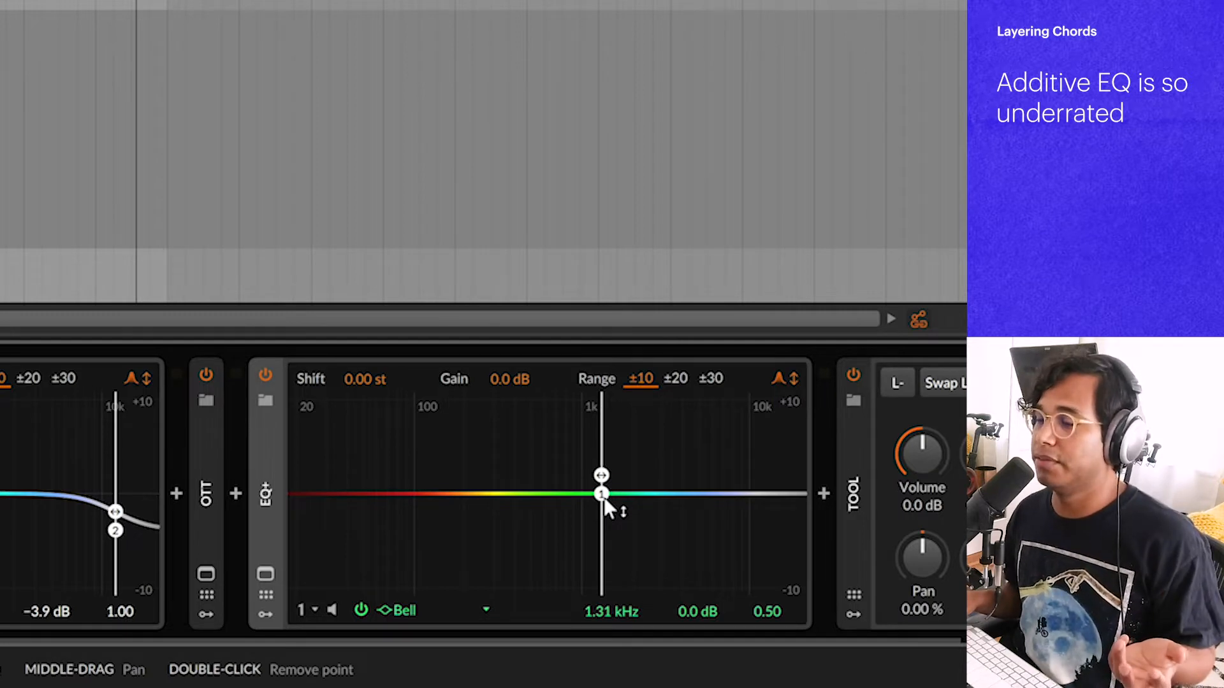
pyautogui.moveTo(604, 503)
pyautogui.mouseDown()
pyautogui.moveTo(571, 504)
pyautogui.moveTo(584, 499)
pyautogui.mouseUp()
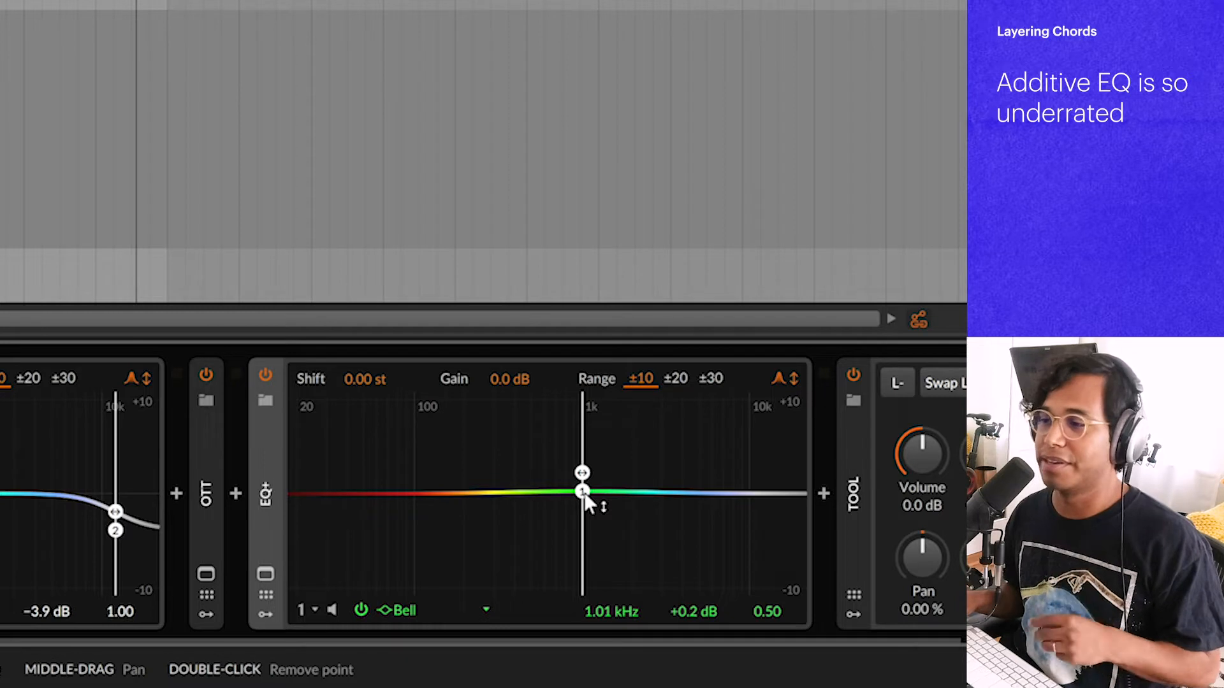
pyautogui.press('space')
pyautogui.moveTo(585, 498); pyautogui.dragTo(677, 471)
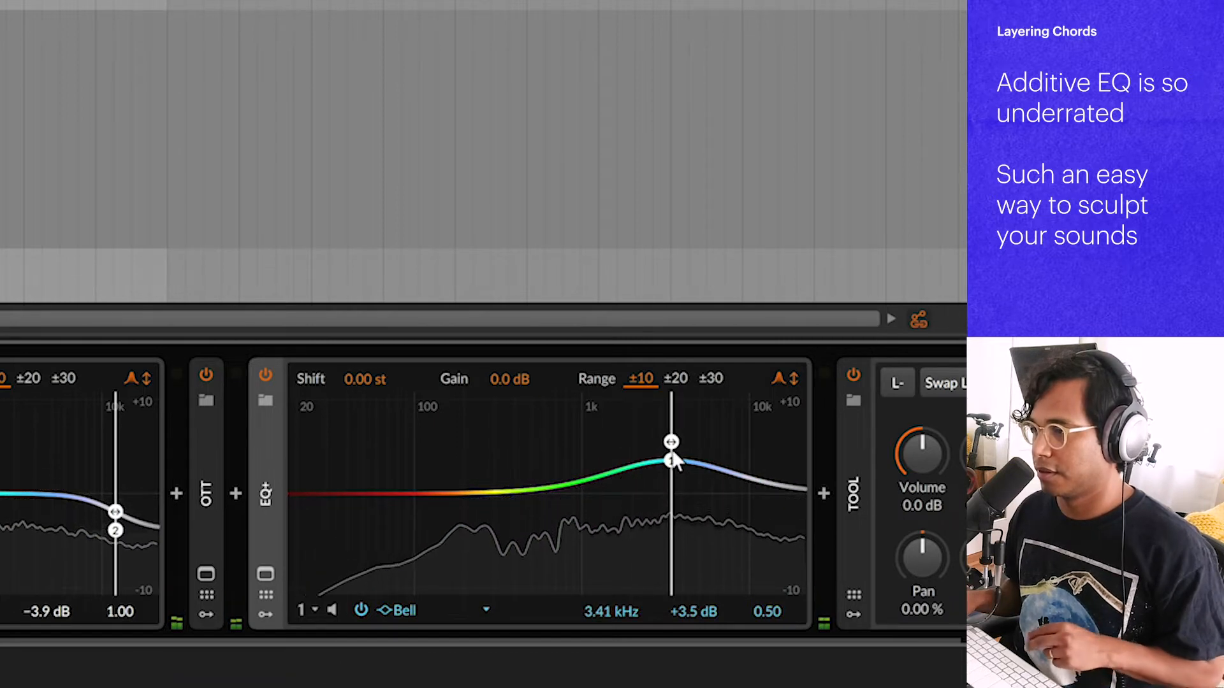
# Step: Compare the playing chords with the second EQ+'s bell band switched off and on again
pyautogui.click(361, 610)
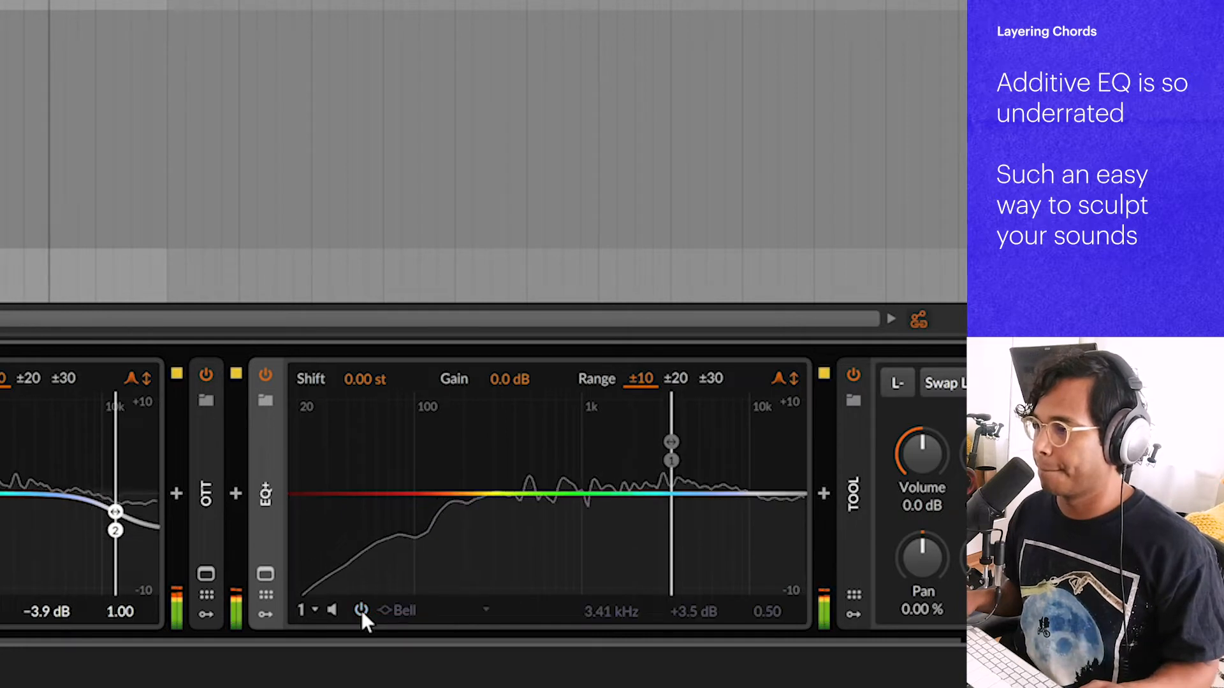
pyautogui.click(360, 610)
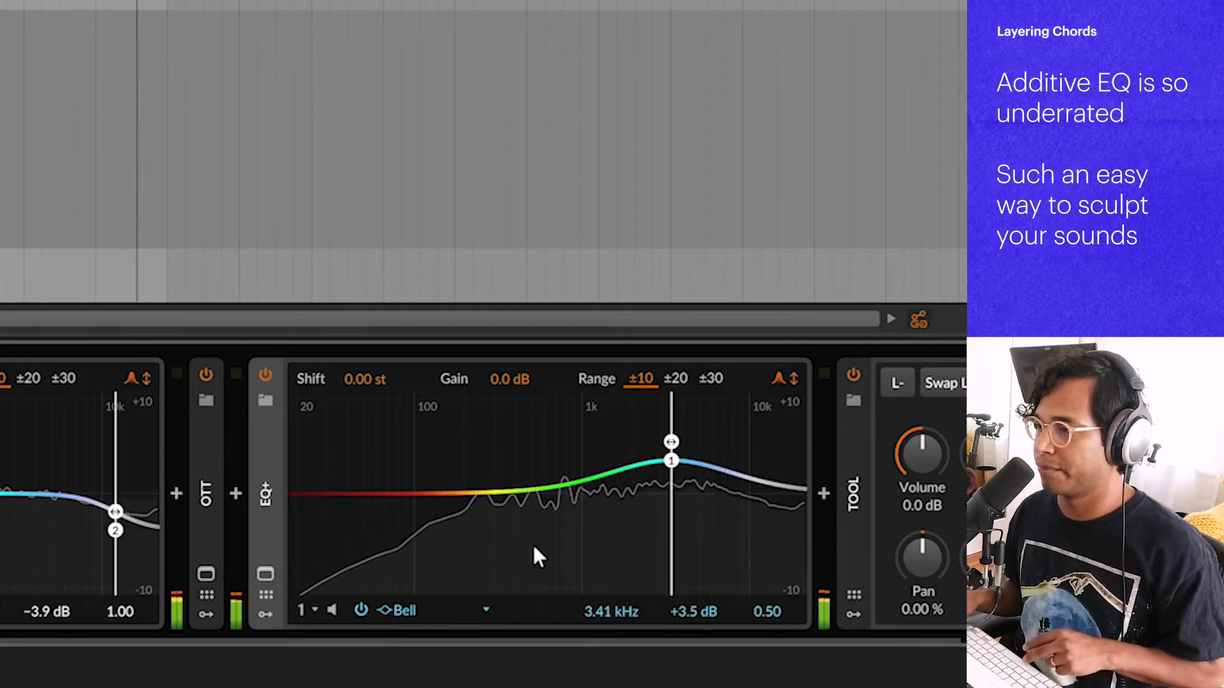
pyautogui.moveTo(676, 613)
pyautogui.mouseDown()
pyautogui.moveTo(675, 634)
pyautogui.moveTo(689, 604)
pyautogui.mouseUp()
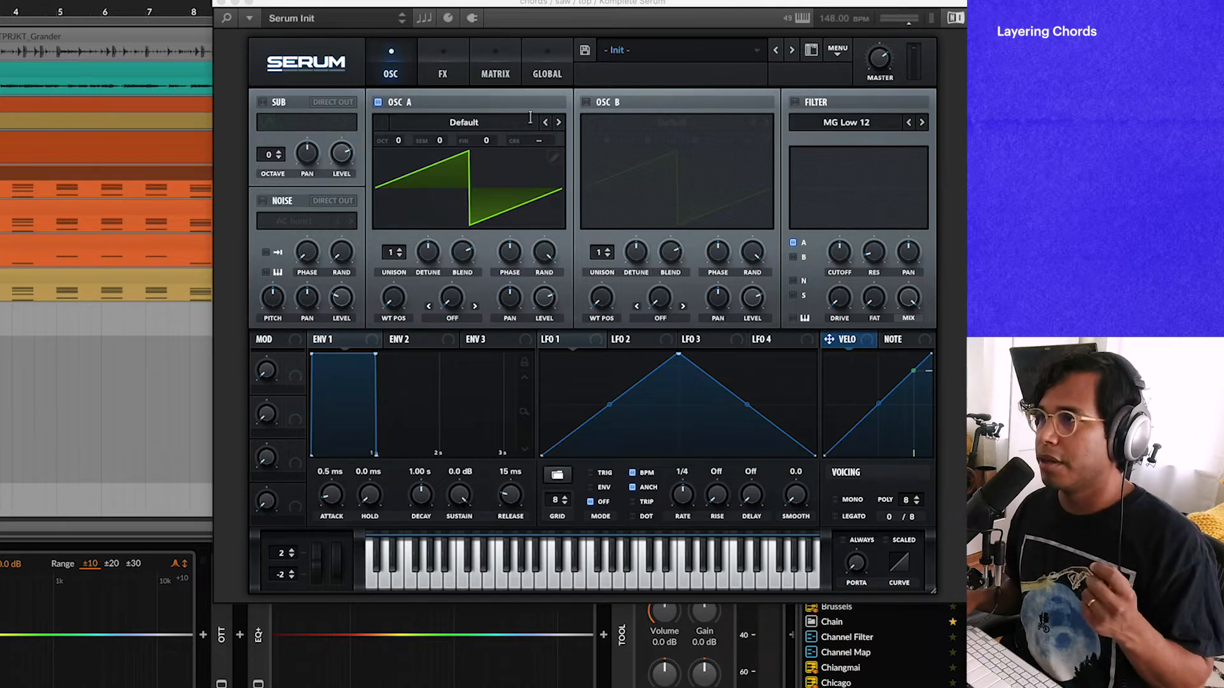
# Step: Enable oscillator B in the top layer's Serum, set oscillator A's unison to 11 and raise its detune slightly
pyautogui.click(586, 102)
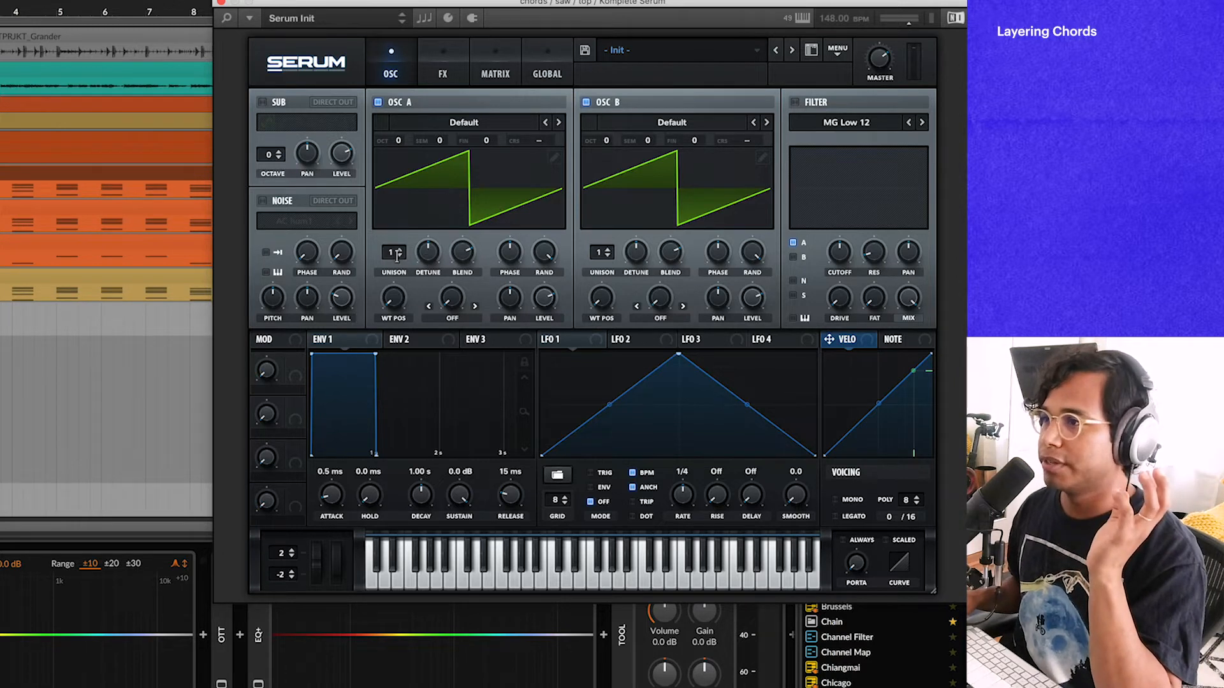
pyautogui.moveTo(393, 252); pyautogui.dragTo(392, 211)
pyautogui.moveTo(397, 161); pyautogui.dragTo(395, 171)
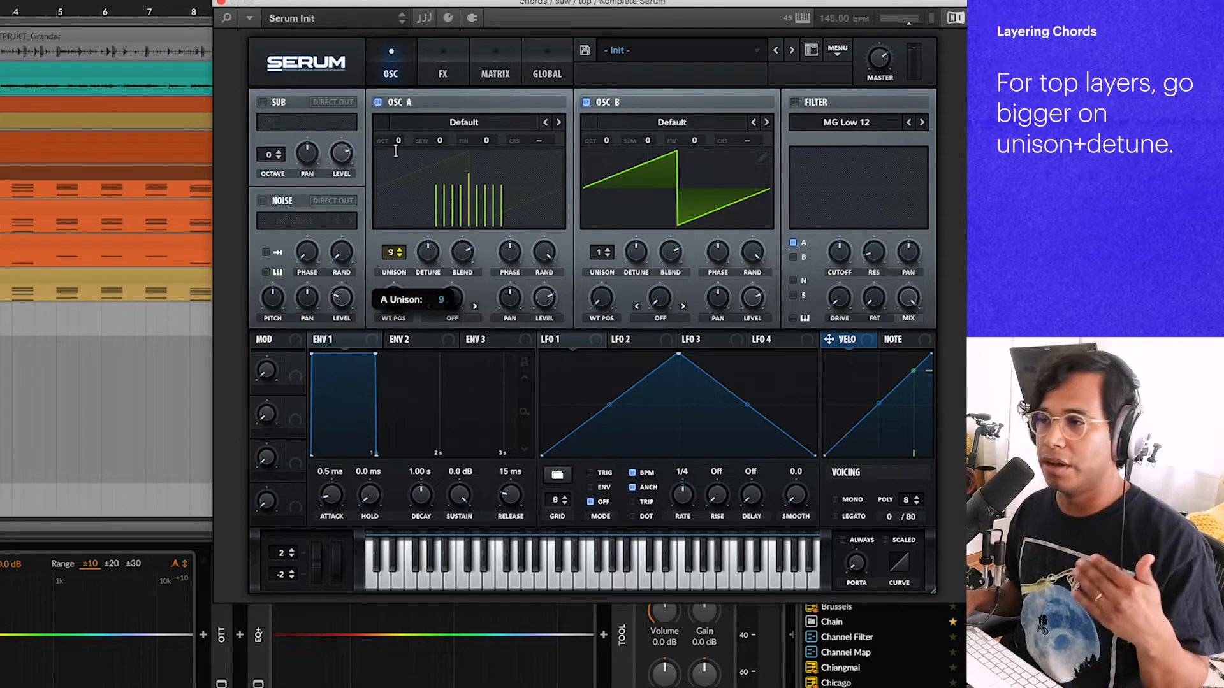
pyautogui.moveTo(395, 121); pyautogui.dragTo(395, 121)
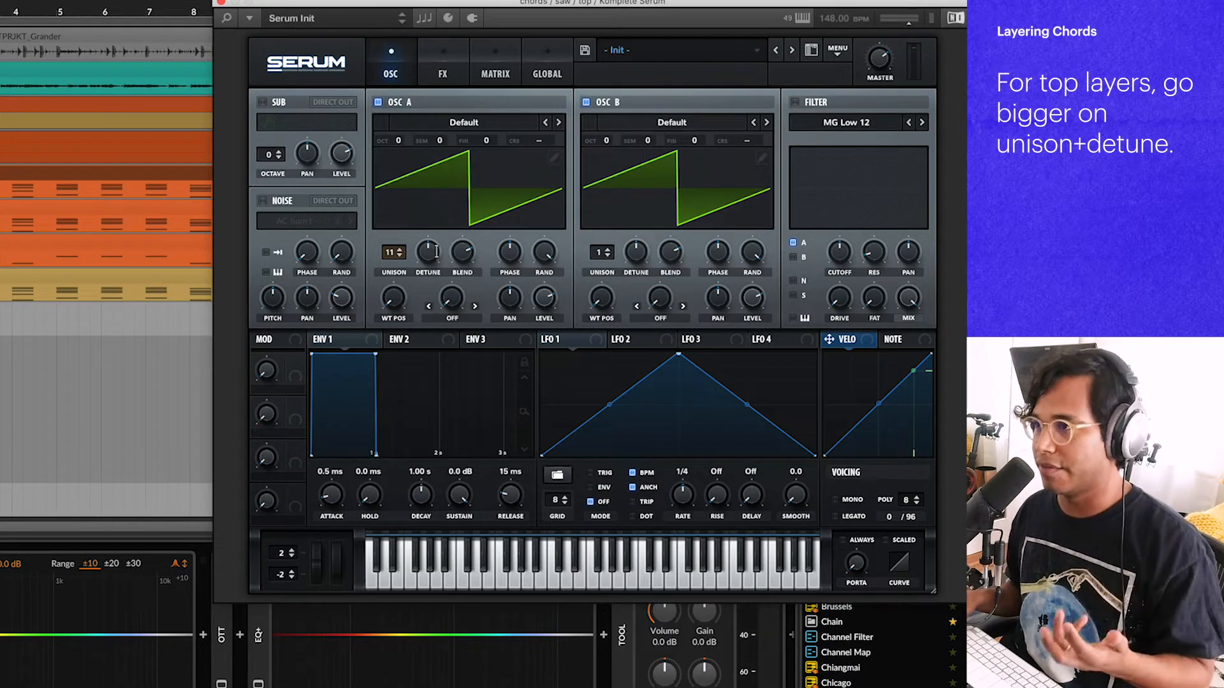
pyautogui.moveTo(429, 249); pyautogui.dragTo(430, 236)
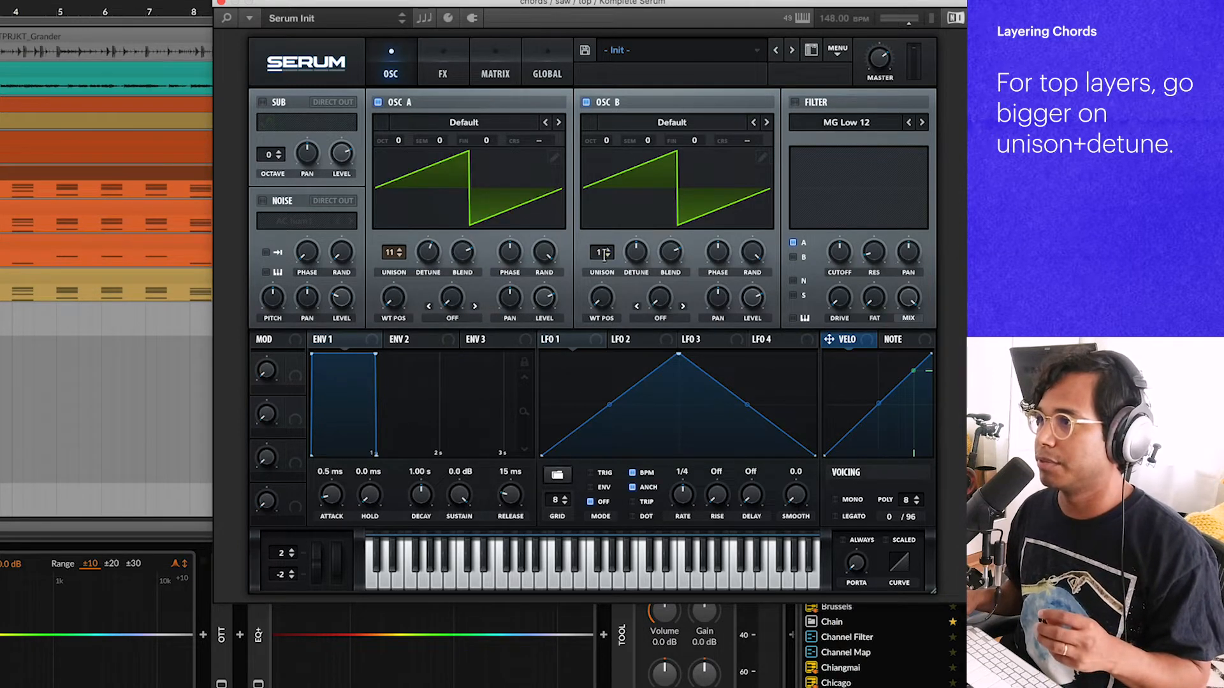
# Step: Set oscillator B's unison to 13 and fine-tune the detune of both oscillators by ear during playback
pyautogui.moveTo(603, 255); pyautogui.dragTo(603, 169)
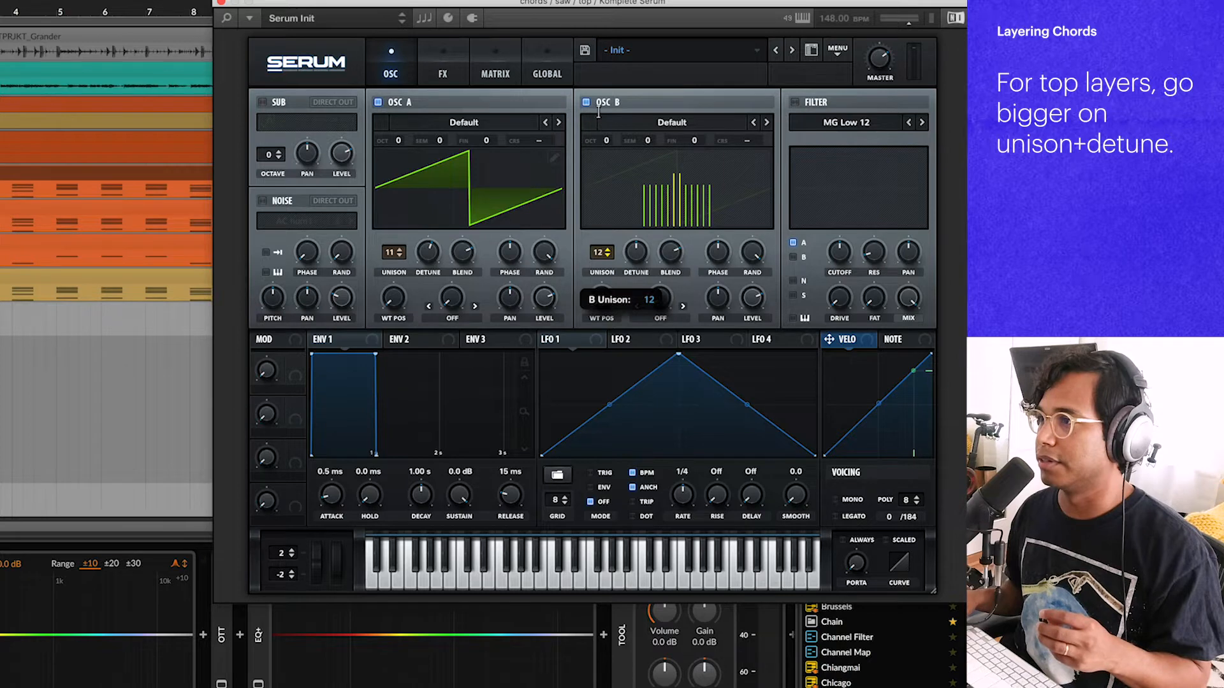
pyautogui.moveTo(603, 100); pyautogui.dragTo(604, 100)
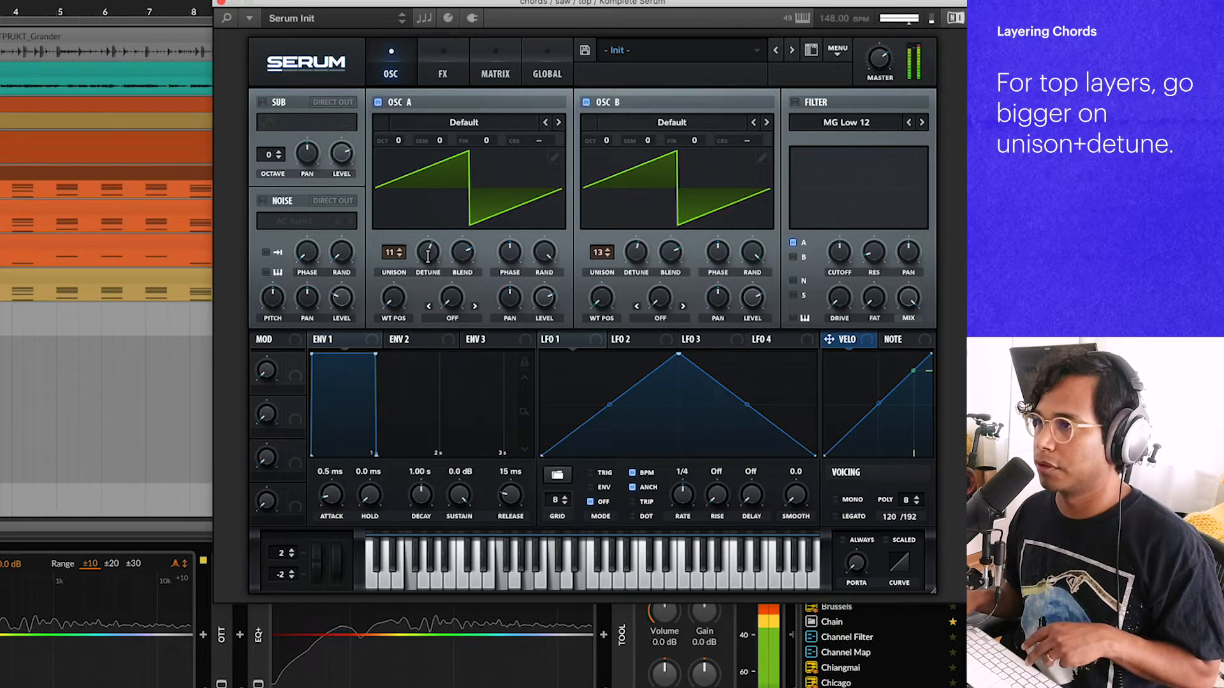
pyautogui.moveTo(871, 56); pyautogui.dragTo(865, 72)
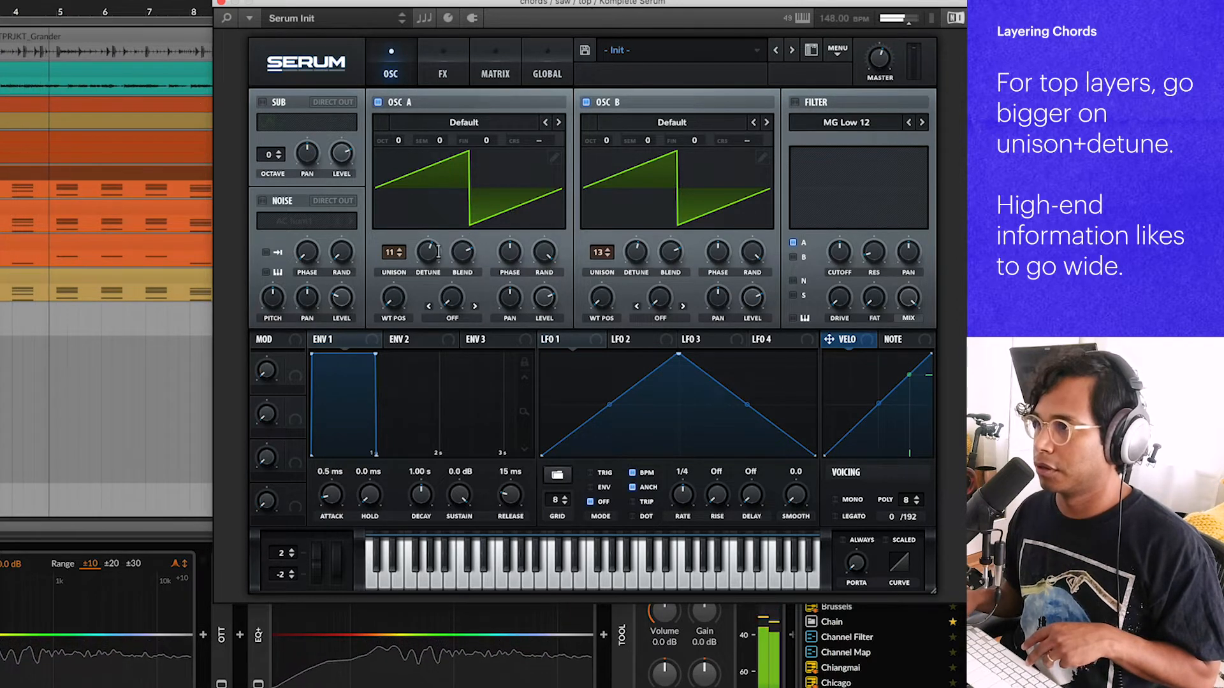
pyautogui.moveTo(431, 252); pyautogui.dragTo(430, 259)
pyautogui.moveTo(633, 257); pyautogui.dragTo(632, 265)
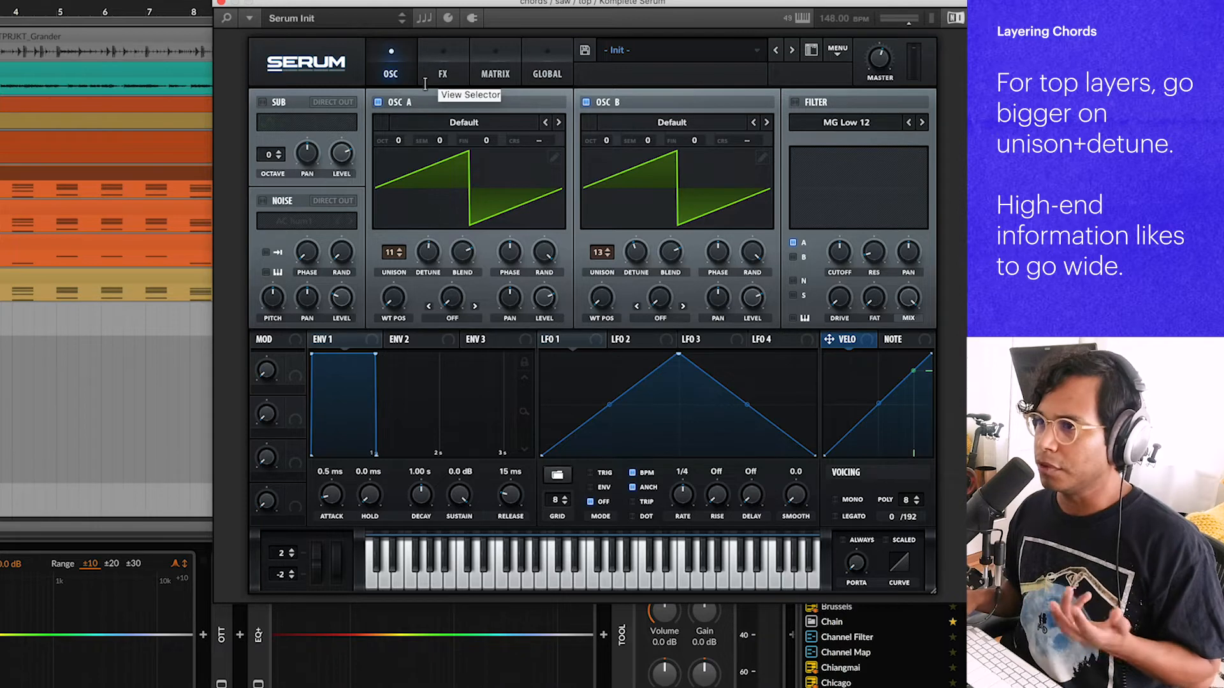
# Step: Enable Tube distortion in the top layer's Serum with a drive of about 16 % and a mix of about 69 %
pyautogui.click(442, 74)
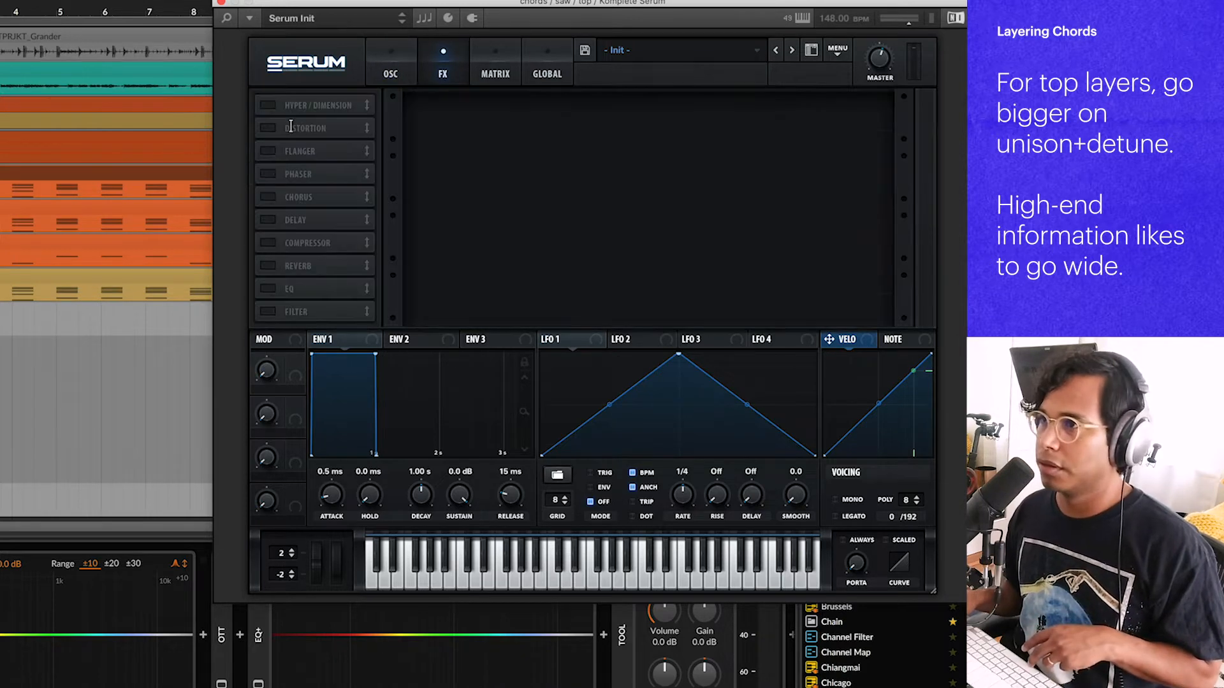
pyautogui.click(269, 127)
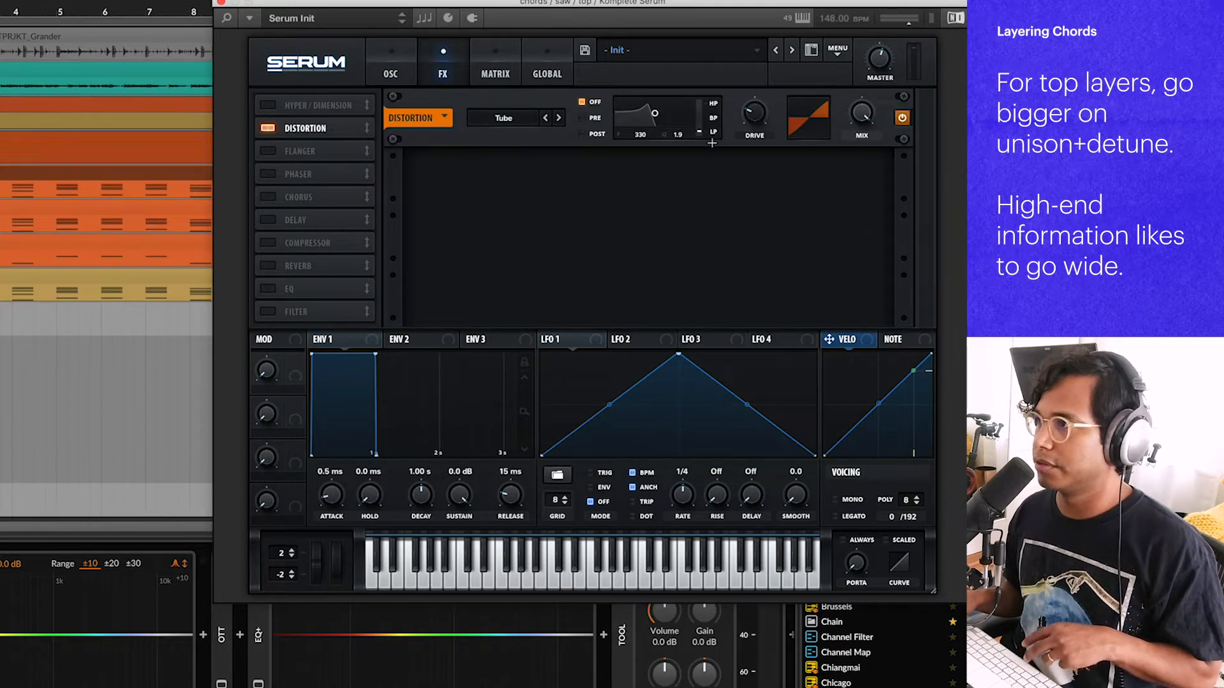
pyautogui.moveTo(753, 113); pyautogui.dragTo(750, 135)
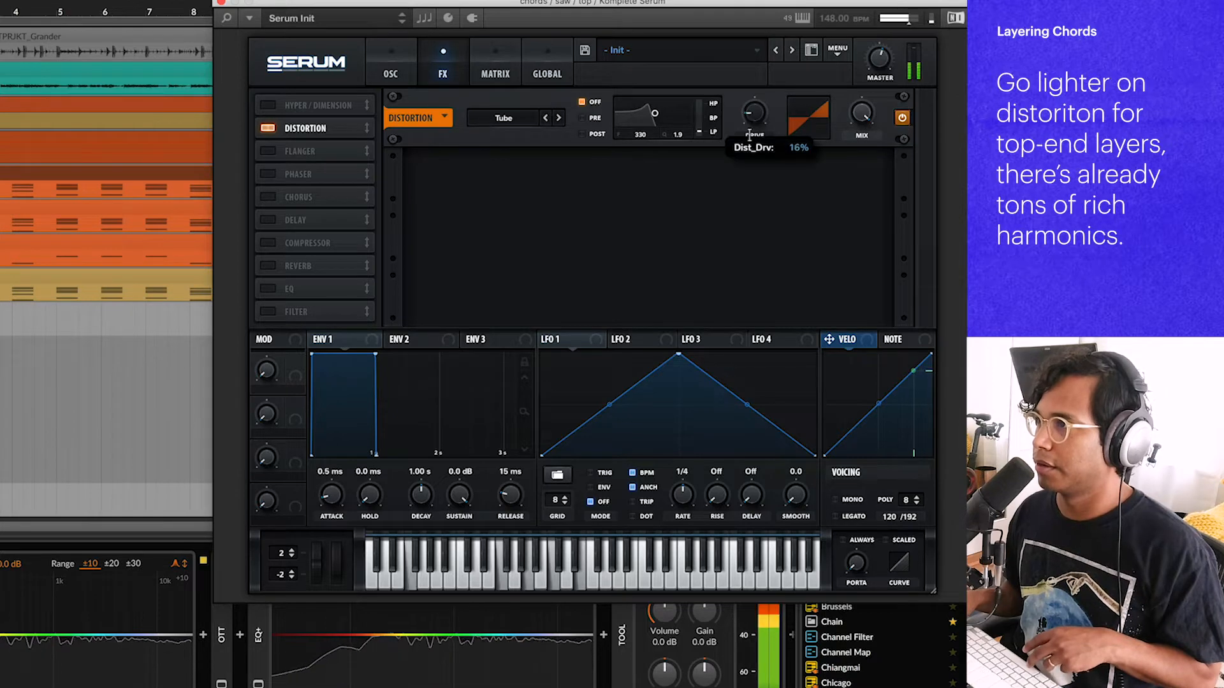
pyautogui.moveTo(873, 114); pyautogui.dragTo(863, 158)
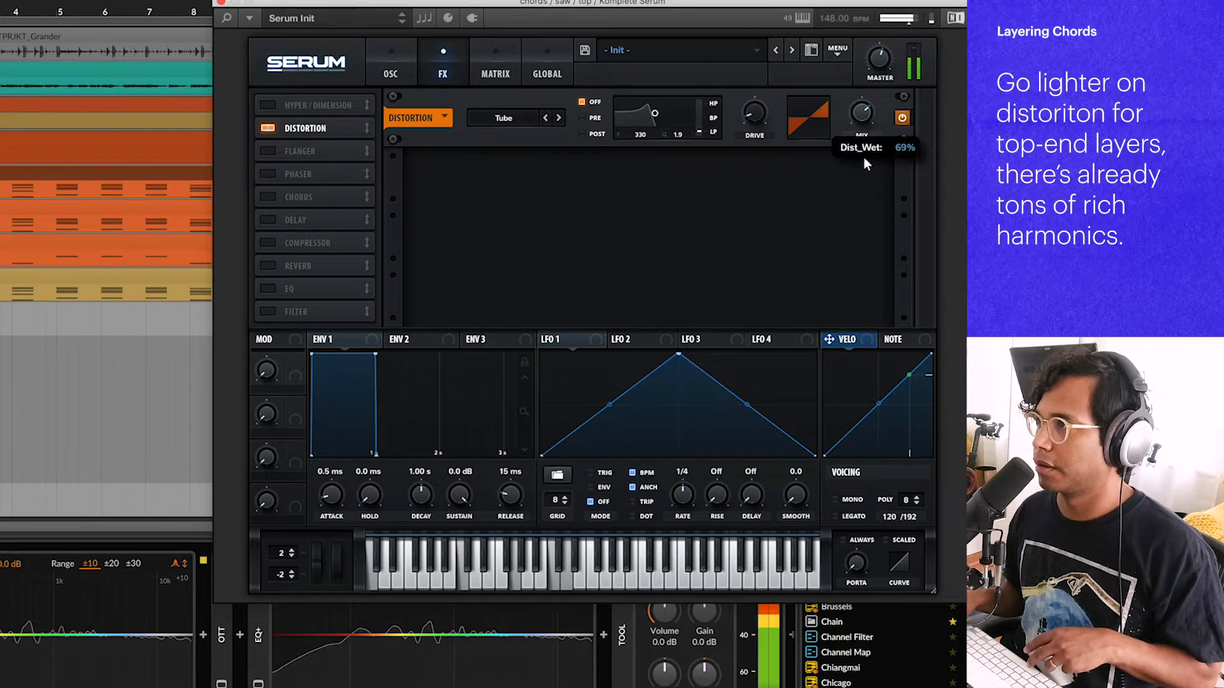
pyautogui.click(390, 74)
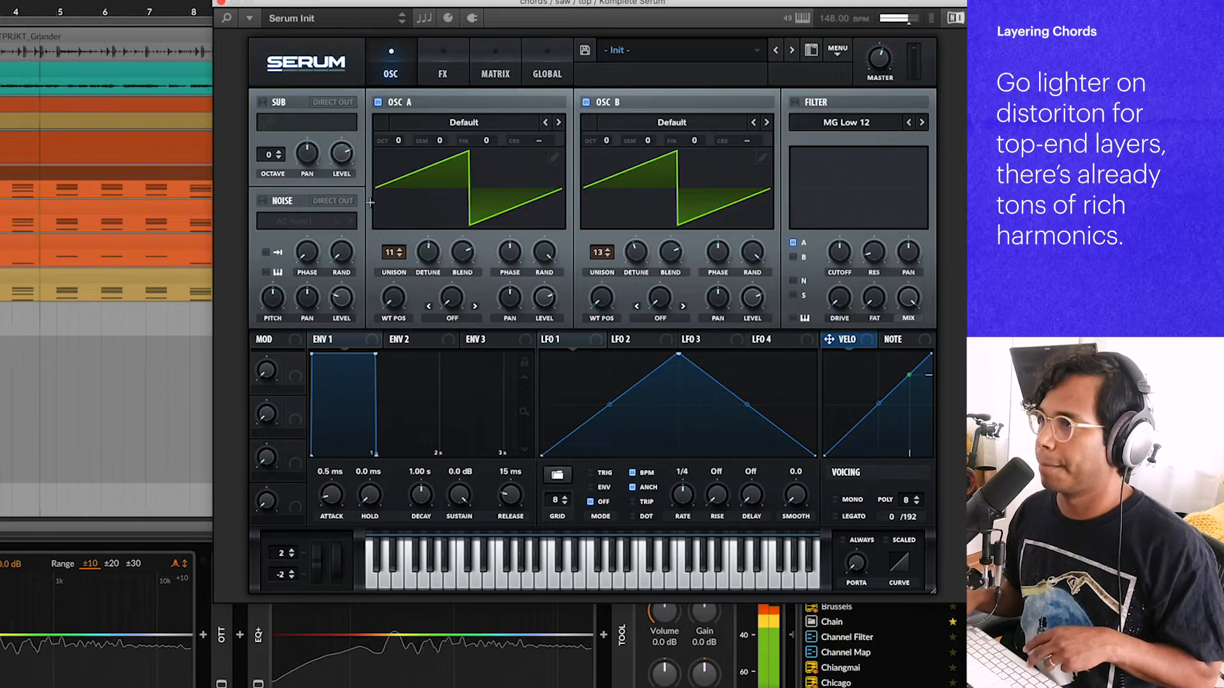
pyautogui.click(458, 73)
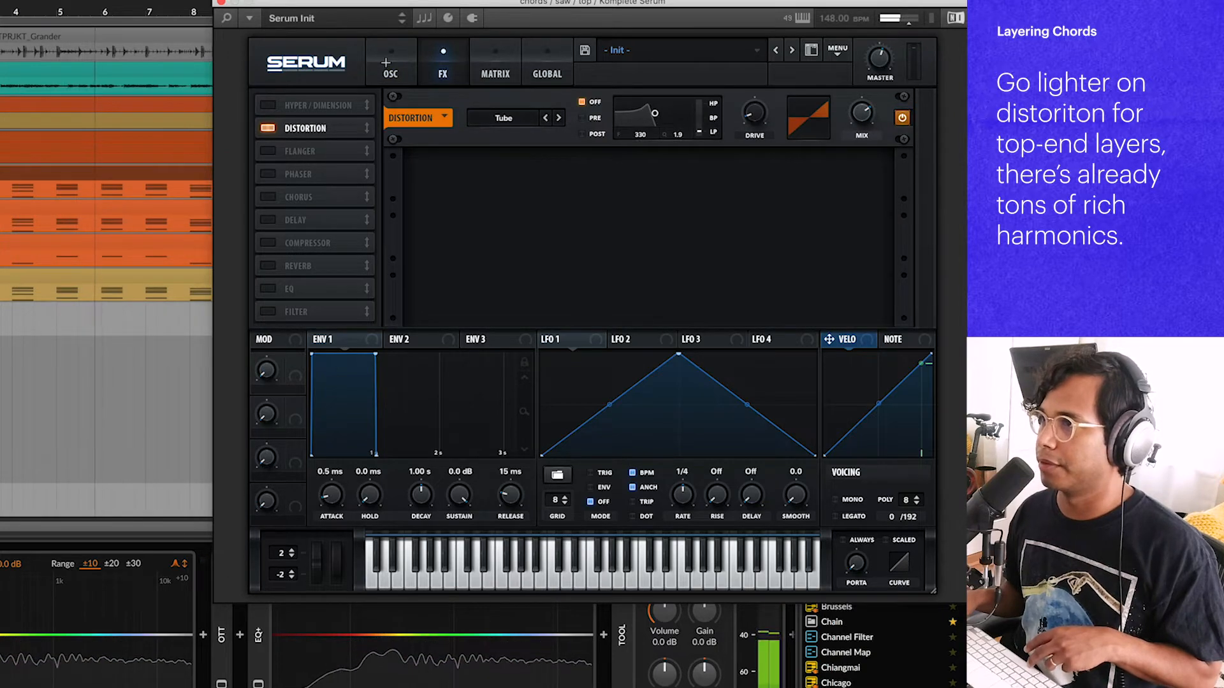
pyautogui.click(390, 74)
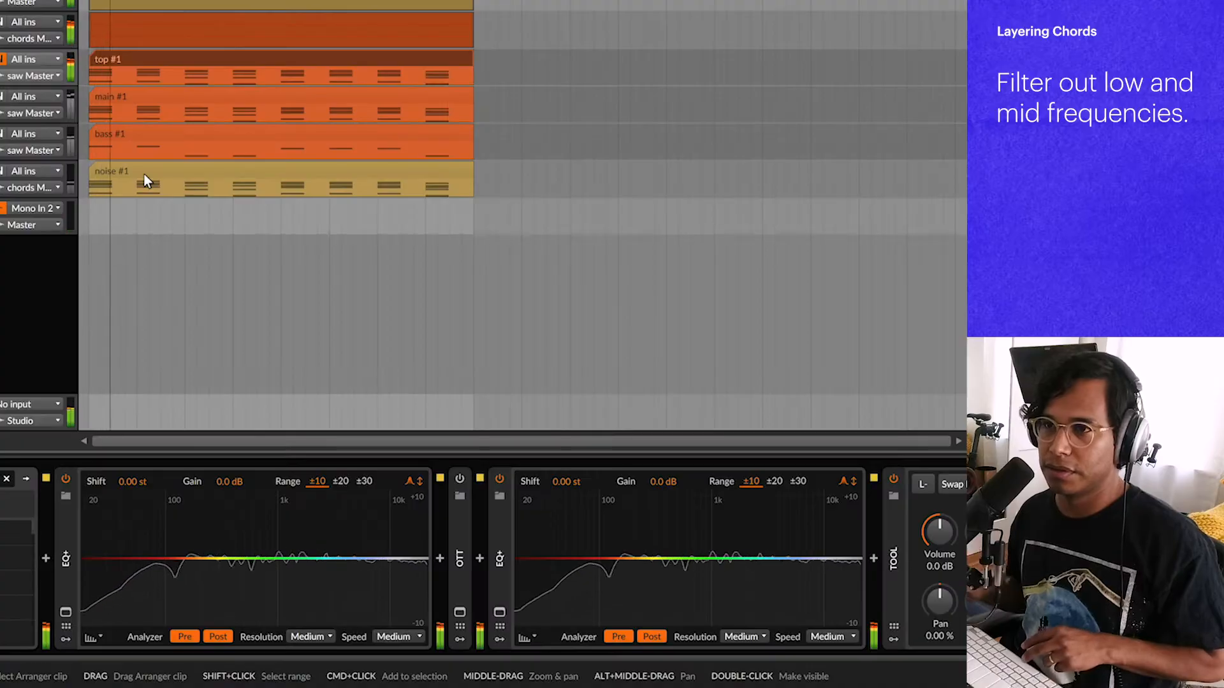
# Step: Stop playback and add a low-cut band to the first EQ+ on the top track
pyautogui.press('space')
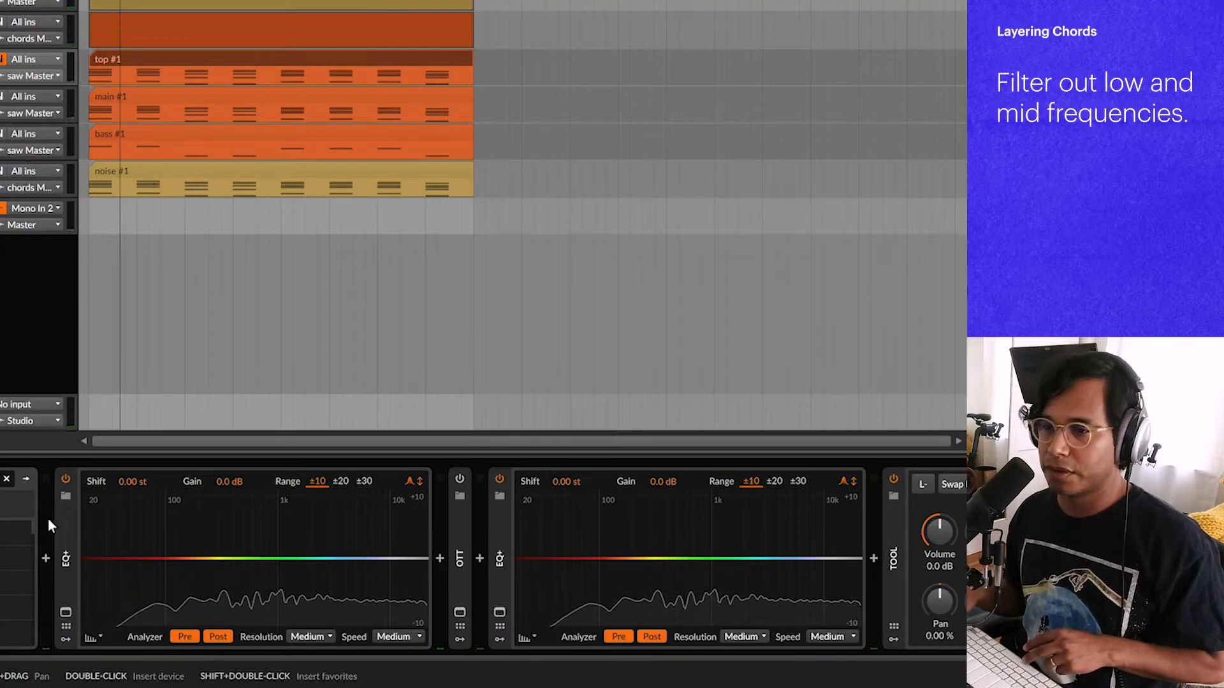
pyautogui.moveTo(84, 566); pyautogui.dragTo(268, 548)
pyautogui.doubleClick(417, 557)
pyautogui.moveTo(417, 558); pyautogui.dragTo(369, 533)
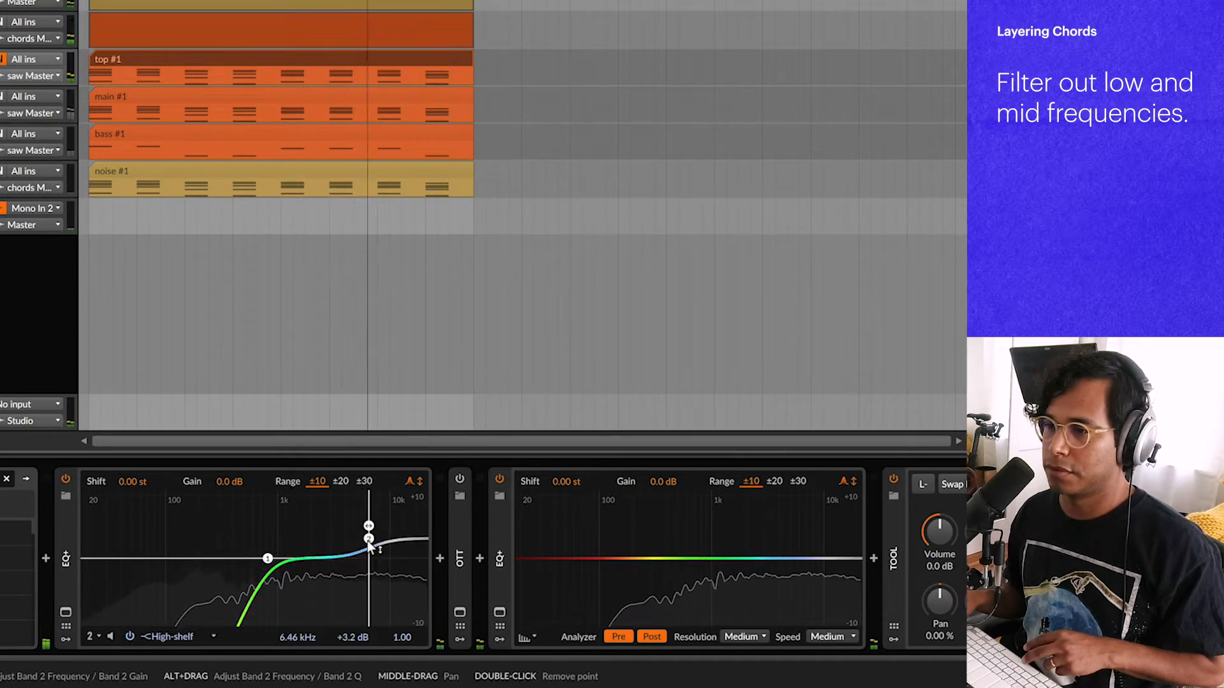
pyautogui.doubleClick(368, 538)
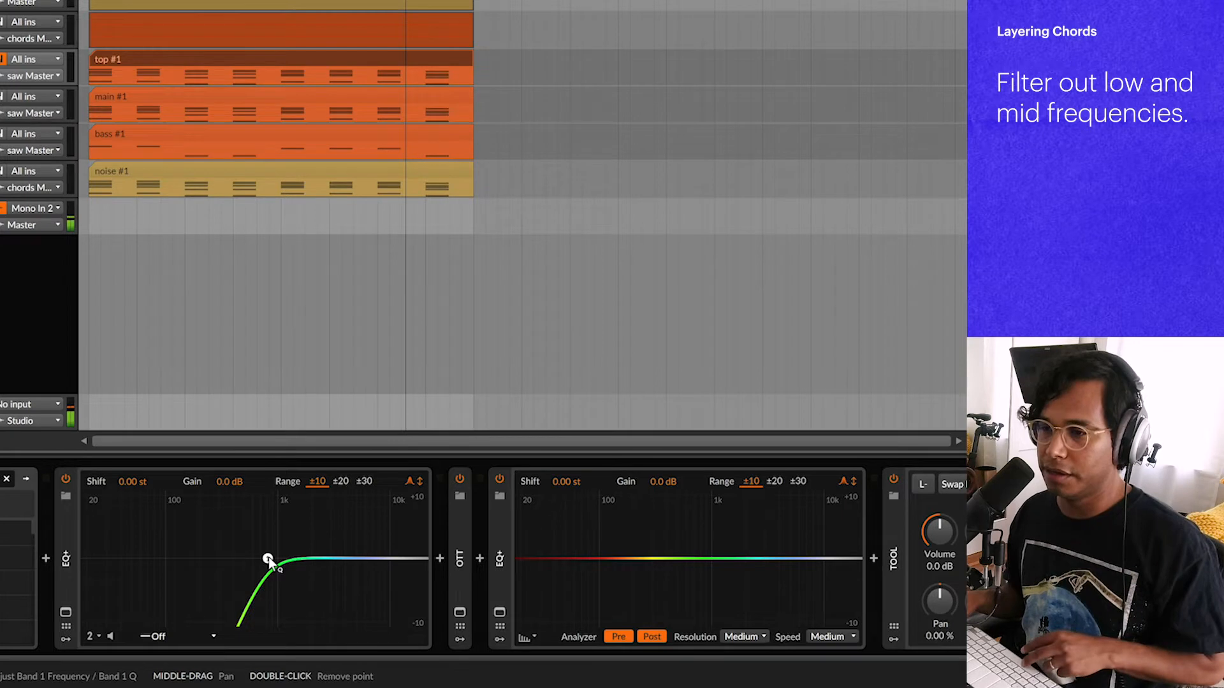
# Step: Raise the low-cut frequency on the top track's first EQ+ to 1.15 kHz with the chords playing
pyautogui.press('space')
pyautogui.moveTo(269, 558); pyautogui.dragTo(284, 558)
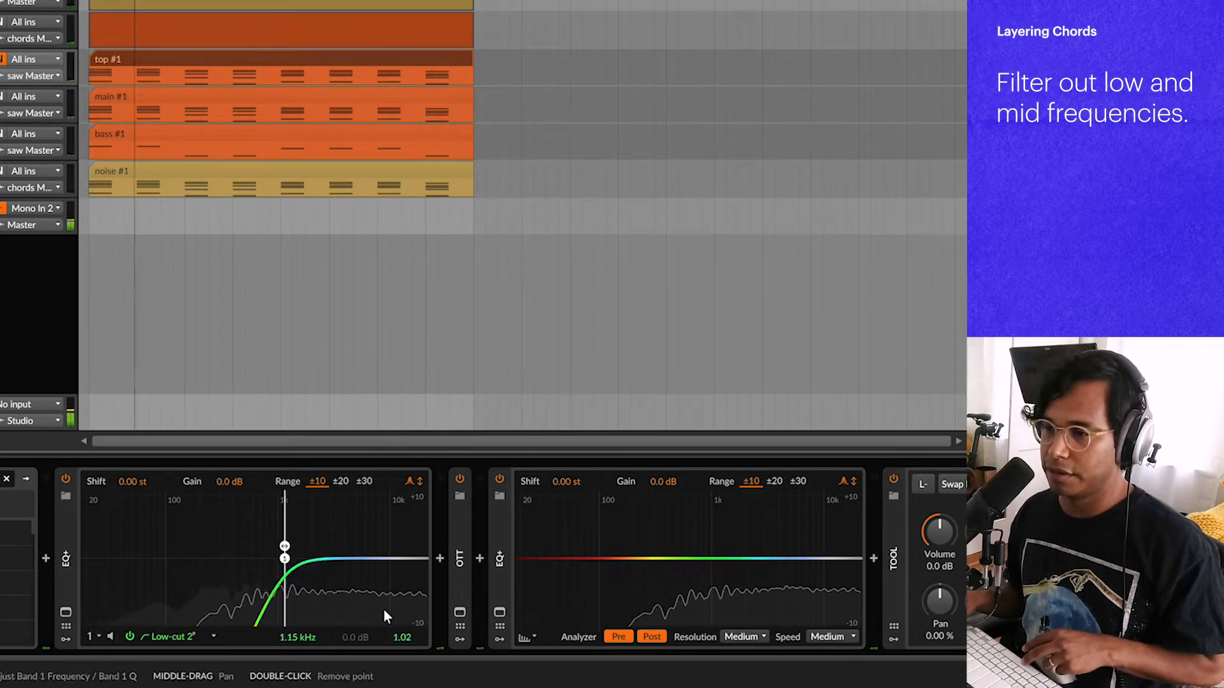
# Step: Dial in OTT's depth on the top track by ear to 43 % during playback, and close its window
pyautogui.click(460, 613)
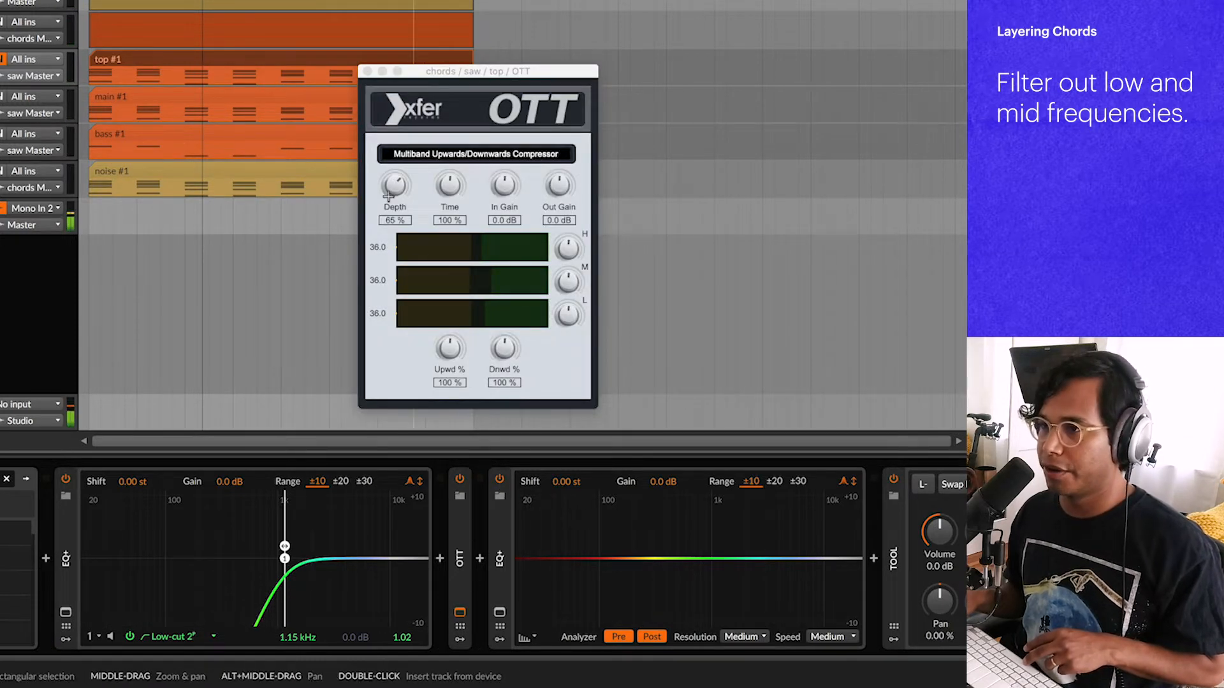
pyautogui.moveTo(391, 187); pyautogui.dragTo(399, 102)
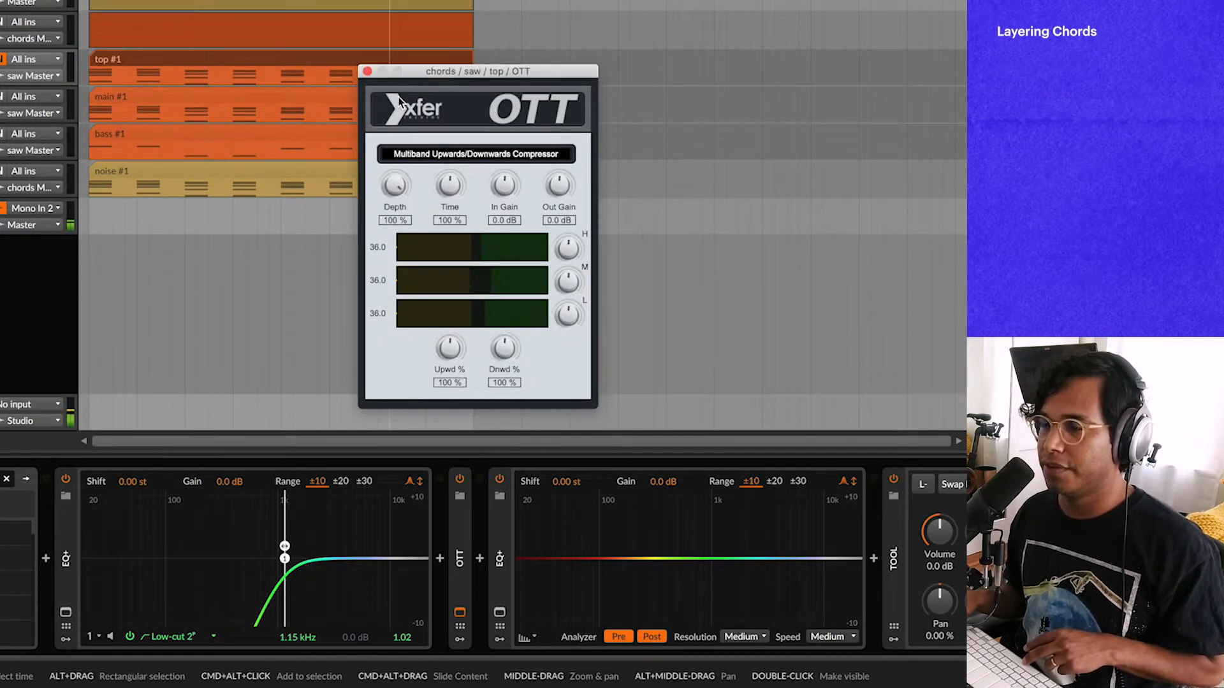
pyautogui.press('space')
pyautogui.moveTo(394, 186); pyautogui.dragTo(407, 292)
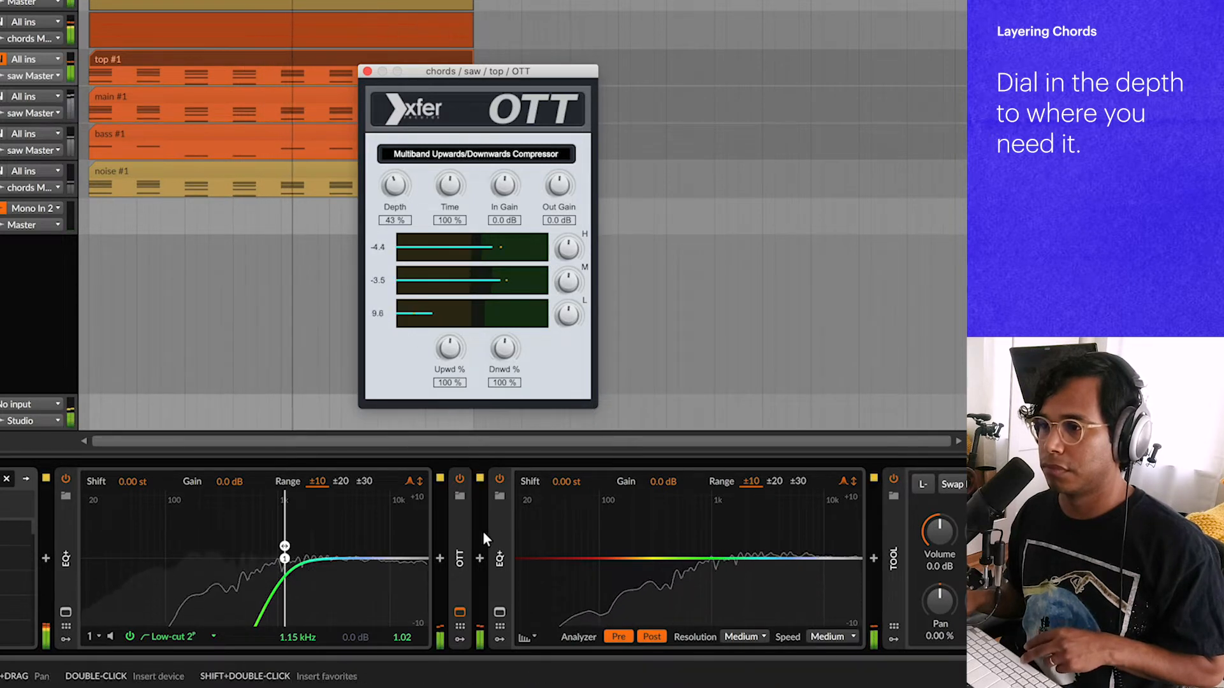
pyautogui.click(459, 613)
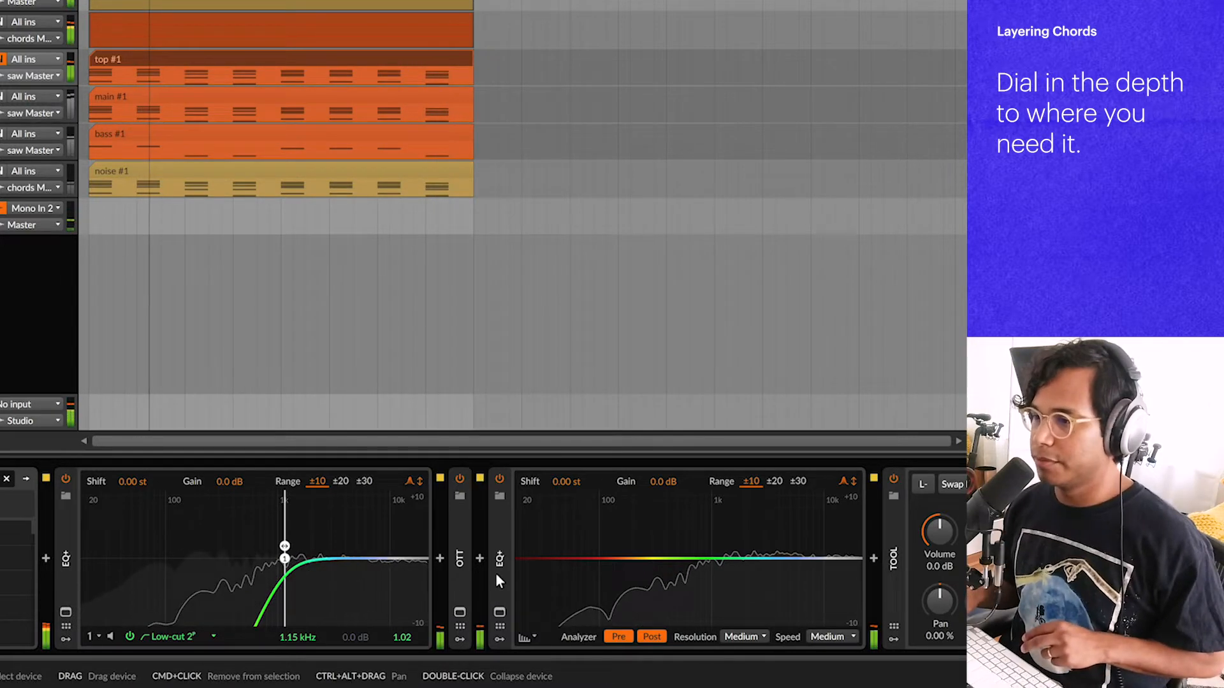
# Step: Add a +2.4 dB bell at 8.29 kHz to the top track's second EQ+, and raise the first EQ+'s low cut to 2.02 kHz
pyautogui.doubleClick(808, 558)
pyautogui.moveTo(812, 548)
pyautogui.mouseDown()
pyautogui.moveTo(814, 524)
pyautogui.moveTo(772, 534)
pyautogui.moveTo(815, 543)
pyautogui.mouseUp()
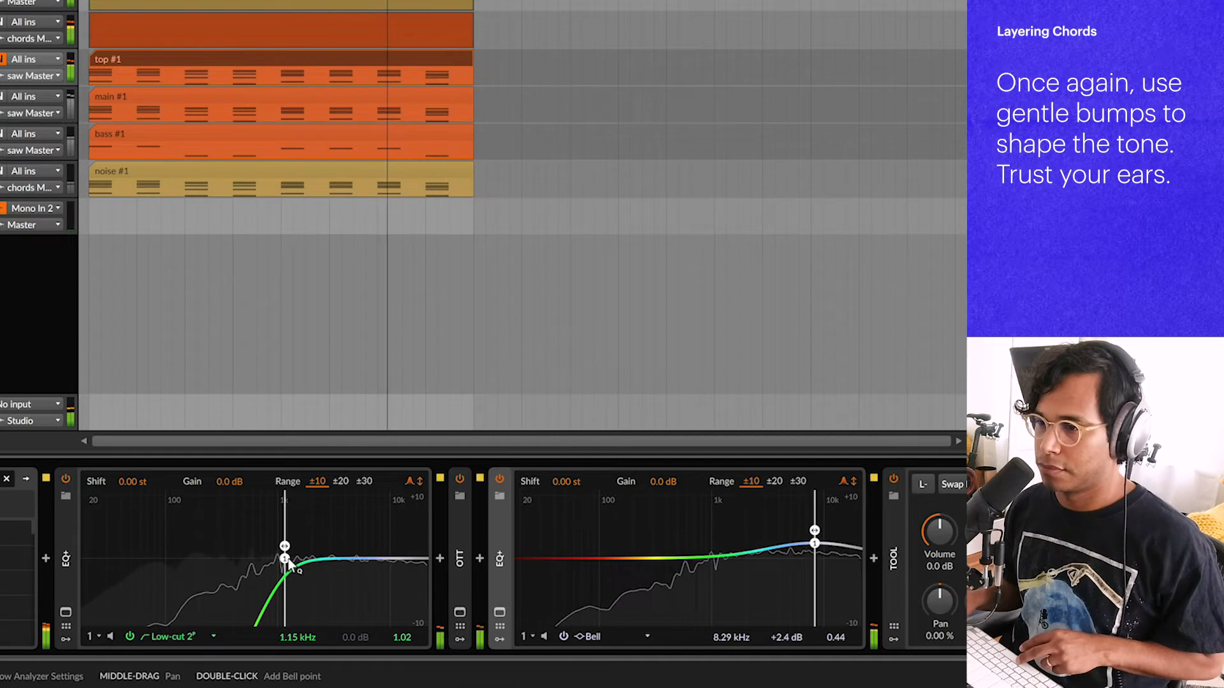
pyautogui.moveTo(285, 559); pyautogui.dragTo(319, 560)
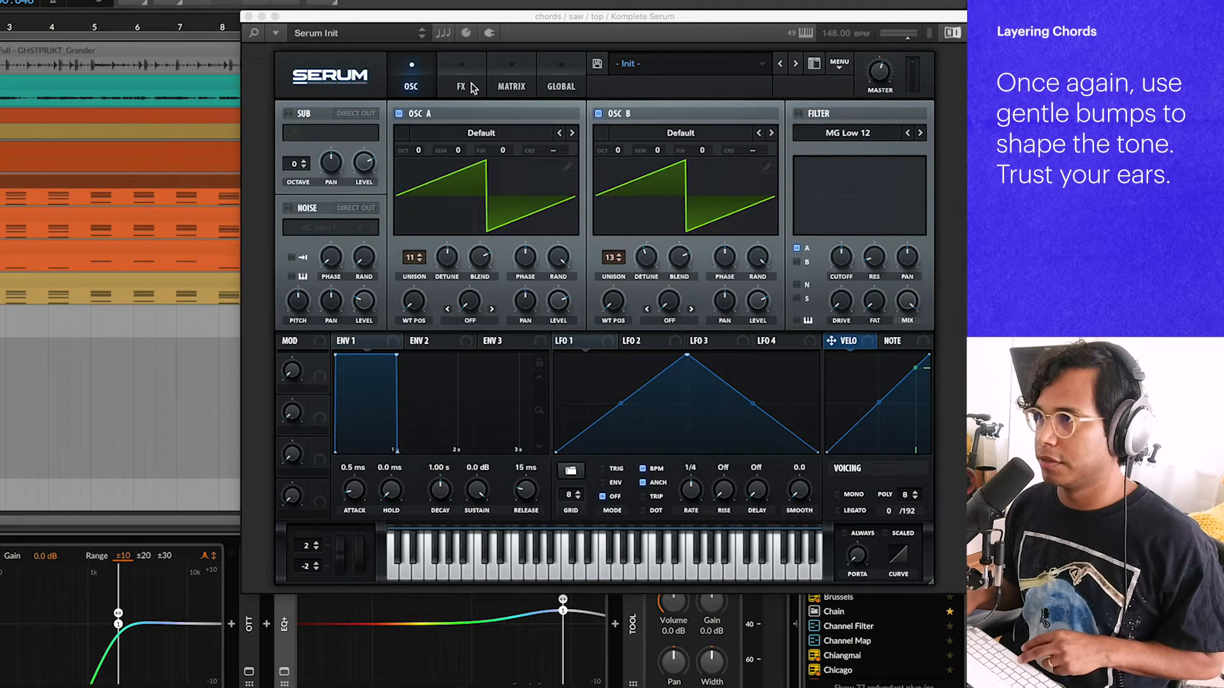
# Step: Readjust the Tube distortion mix in the top layer's Serum to 16 % and close its window
pyautogui.click(473, 89)
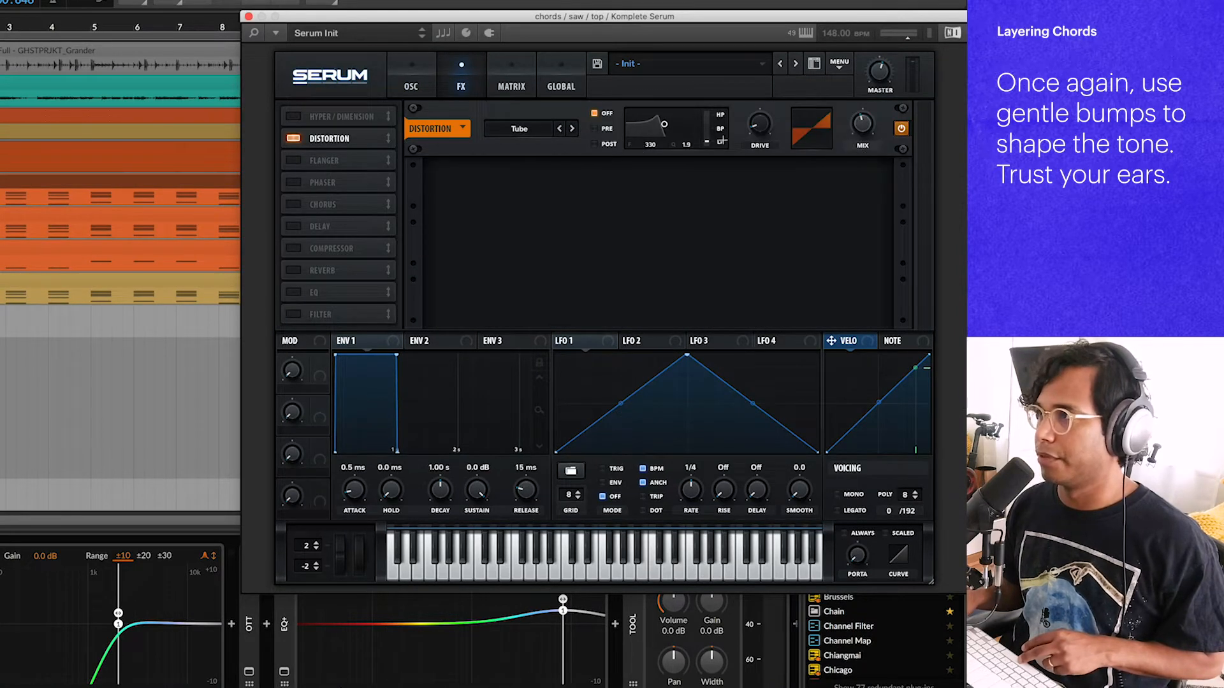
pyautogui.moveTo(861, 131)
pyautogui.mouseDown()
pyautogui.moveTo(852, 201)
pyautogui.moveTo(859, 114)
pyautogui.moveTo(839, 107)
pyautogui.moveTo(837, 131)
pyautogui.mouseUp()
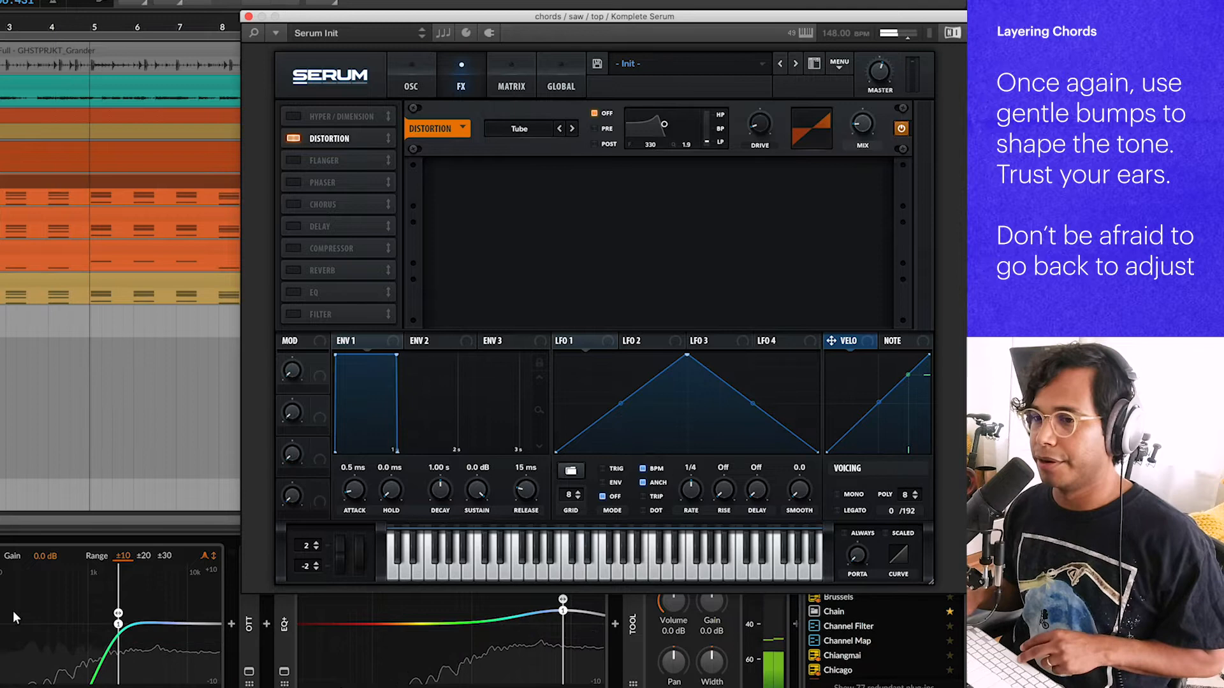
pyautogui.click(42, 629)
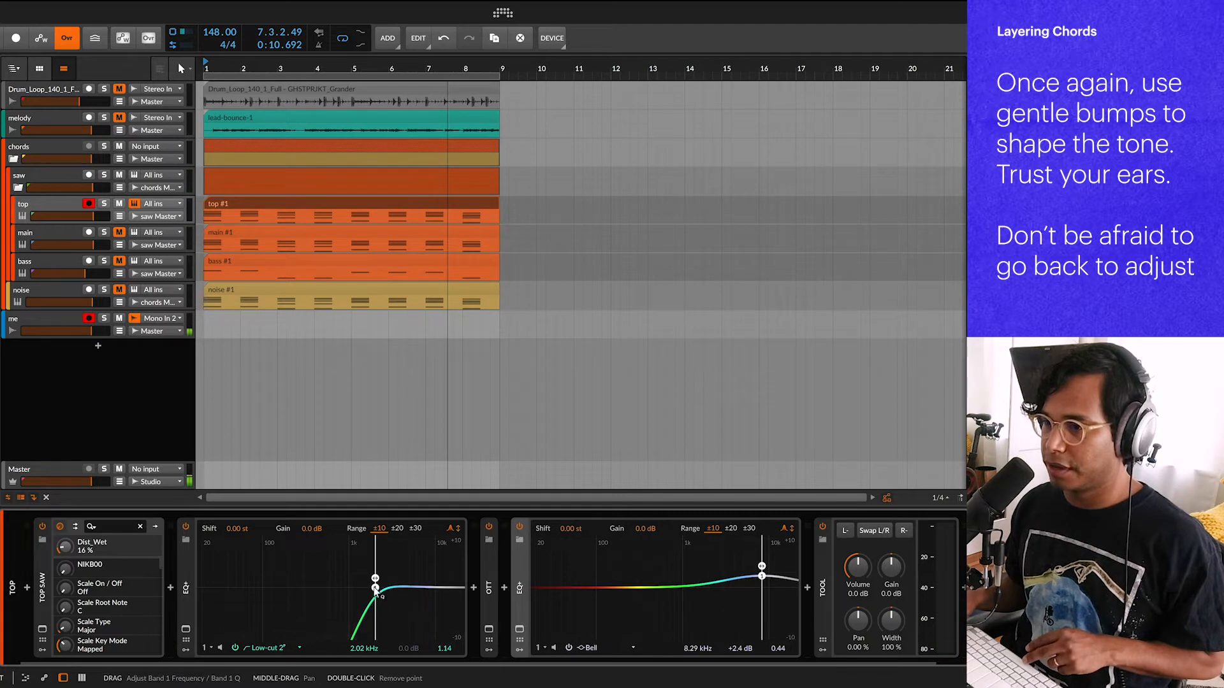
# Step: Change the first EQ+ band on the top track to Low-cut 4 and bring its frequency down to 1.17 kHz during playback
pyautogui.click(282, 648)
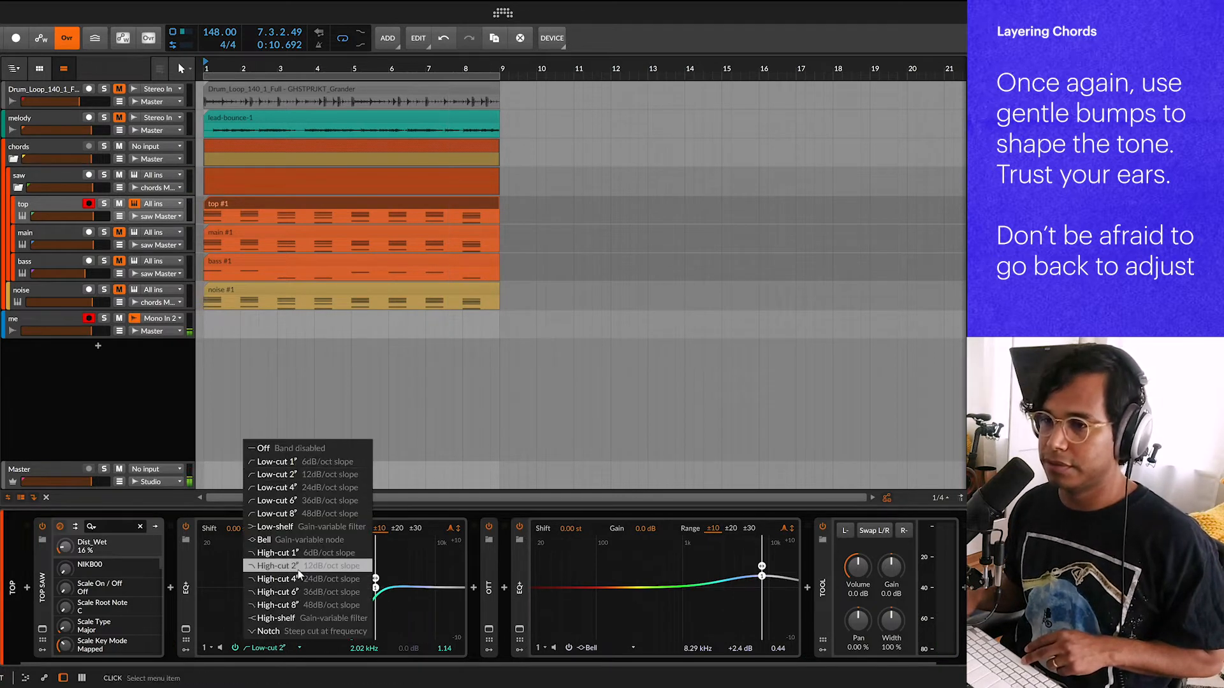
pyautogui.click(315, 487)
pyautogui.press('space')
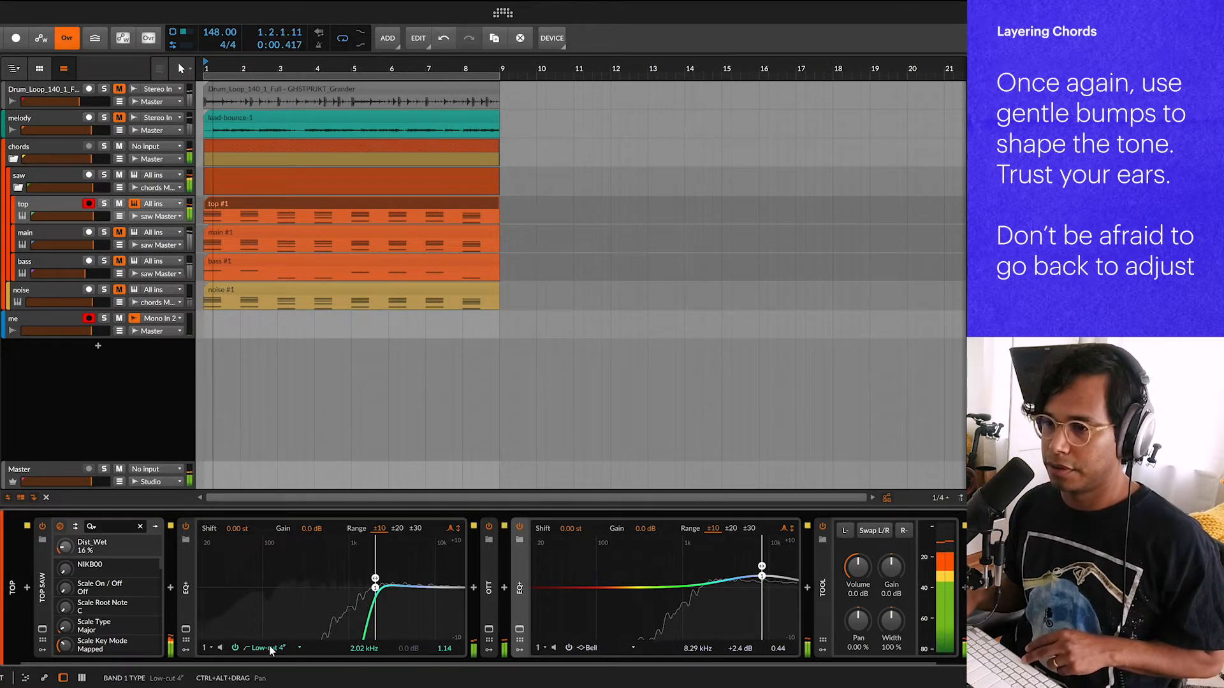
pyautogui.moveTo(375, 588); pyautogui.dragTo(354, 589)
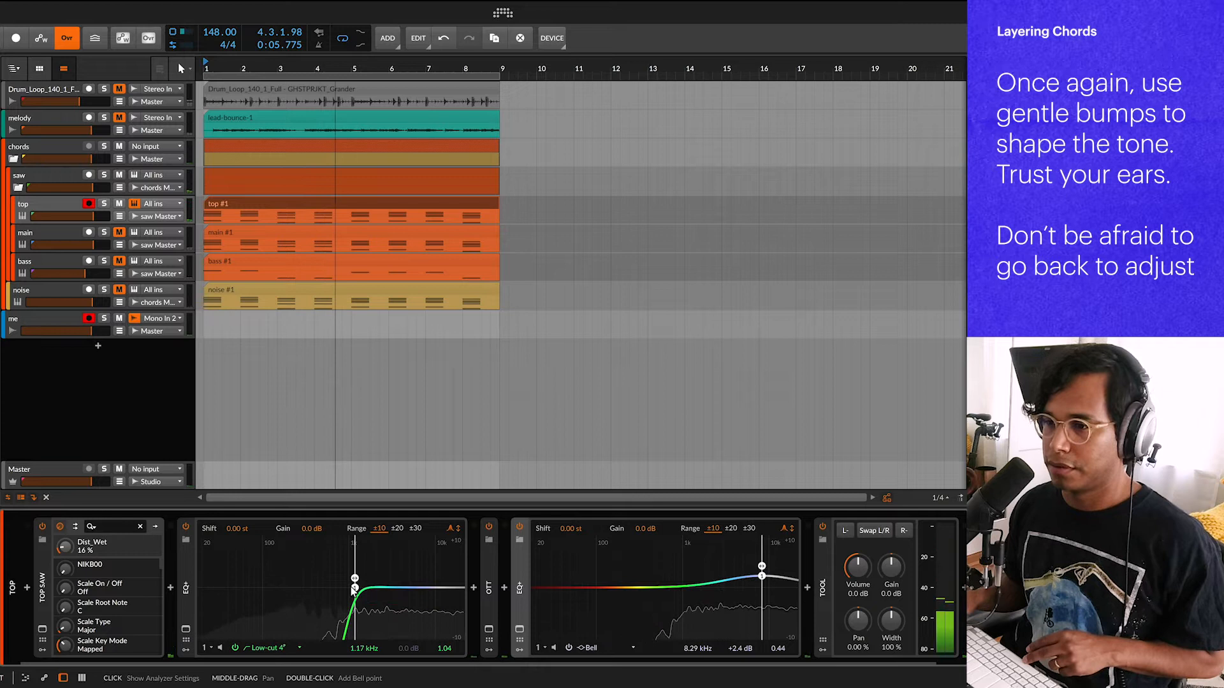
# Step: Unmute the main saw track and stop playback
pyautogui.click(118, 233)
pyautogui.press('space')
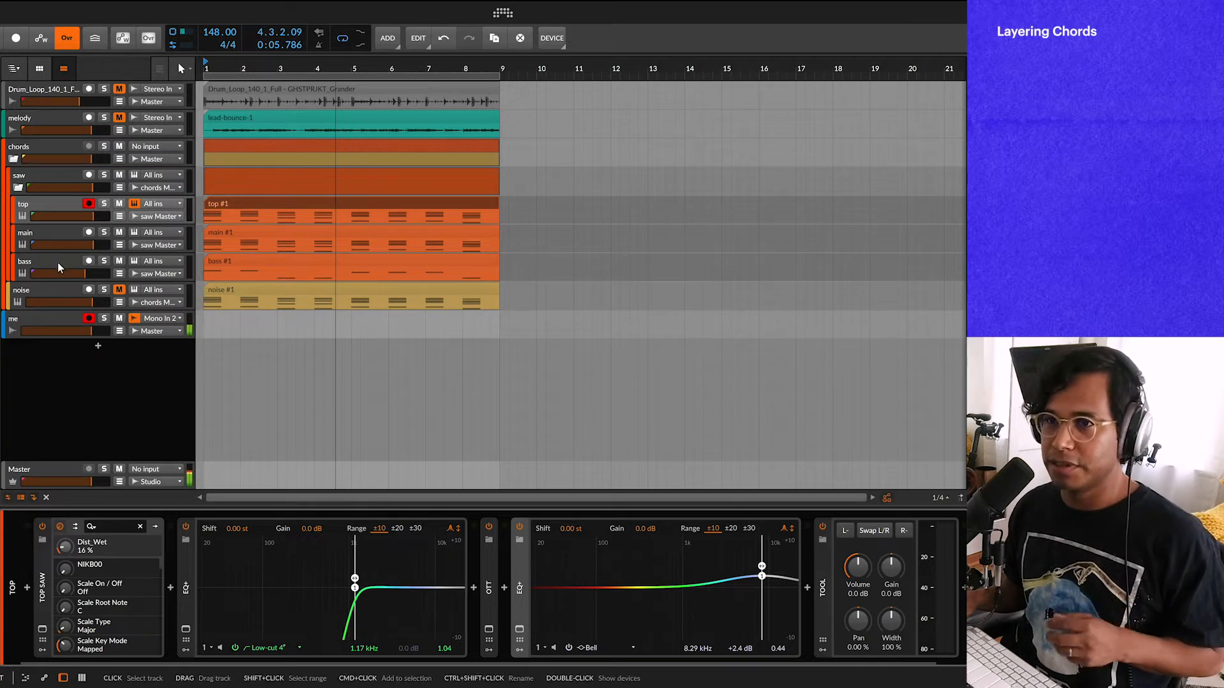
# Step: Arm the bass track and compare the notes in its clip with the lowest notes of the main clip
pyautogui.click(89, 262)
pyautogui.click(253, 265)
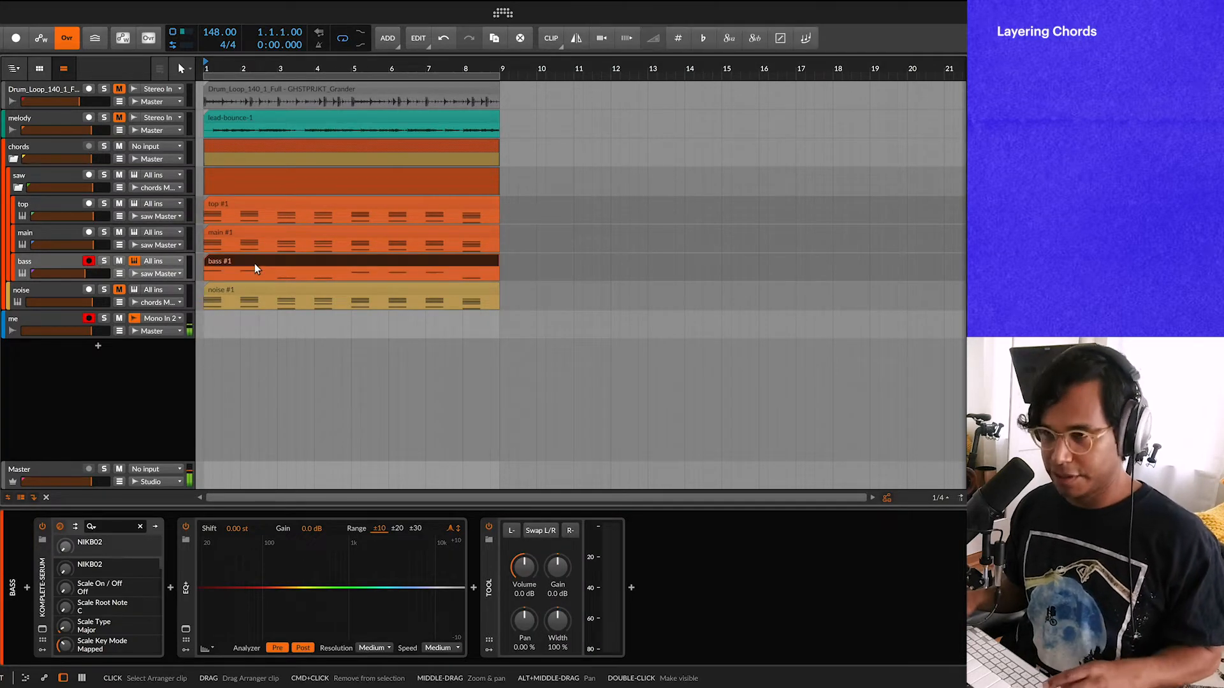
pyautogui.doubleClick(253, 265)
pyautogui.scroll(-4, 284, 284)
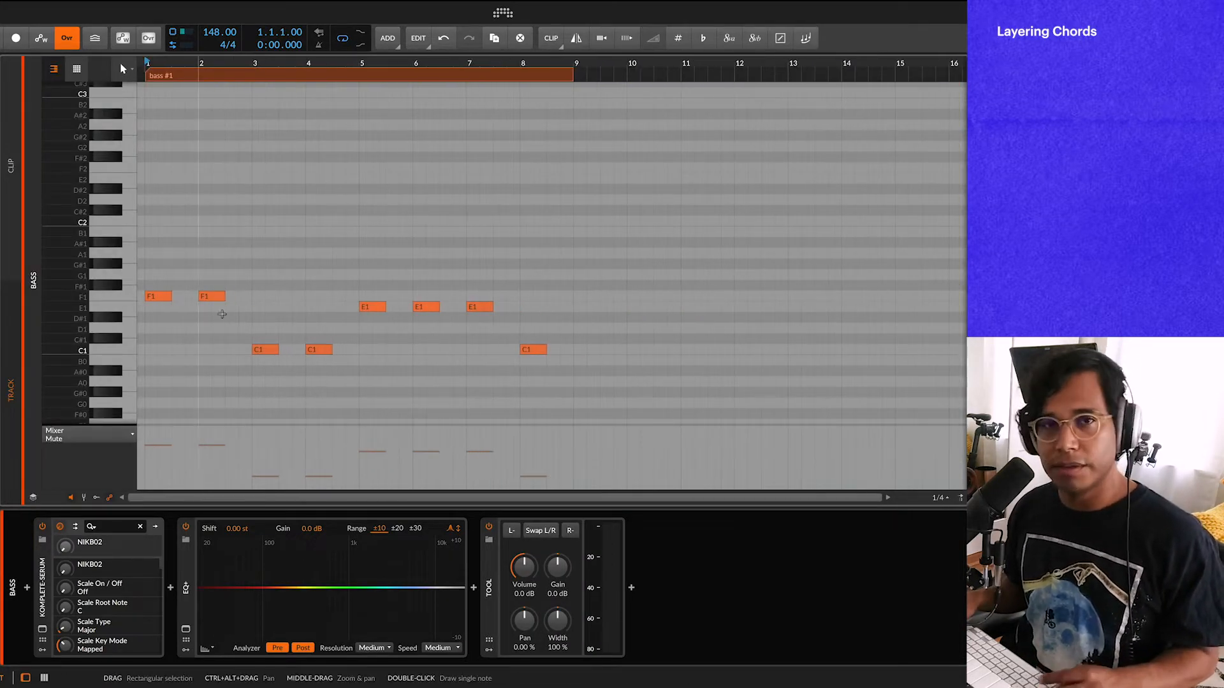
pyautogui.press('Tab')
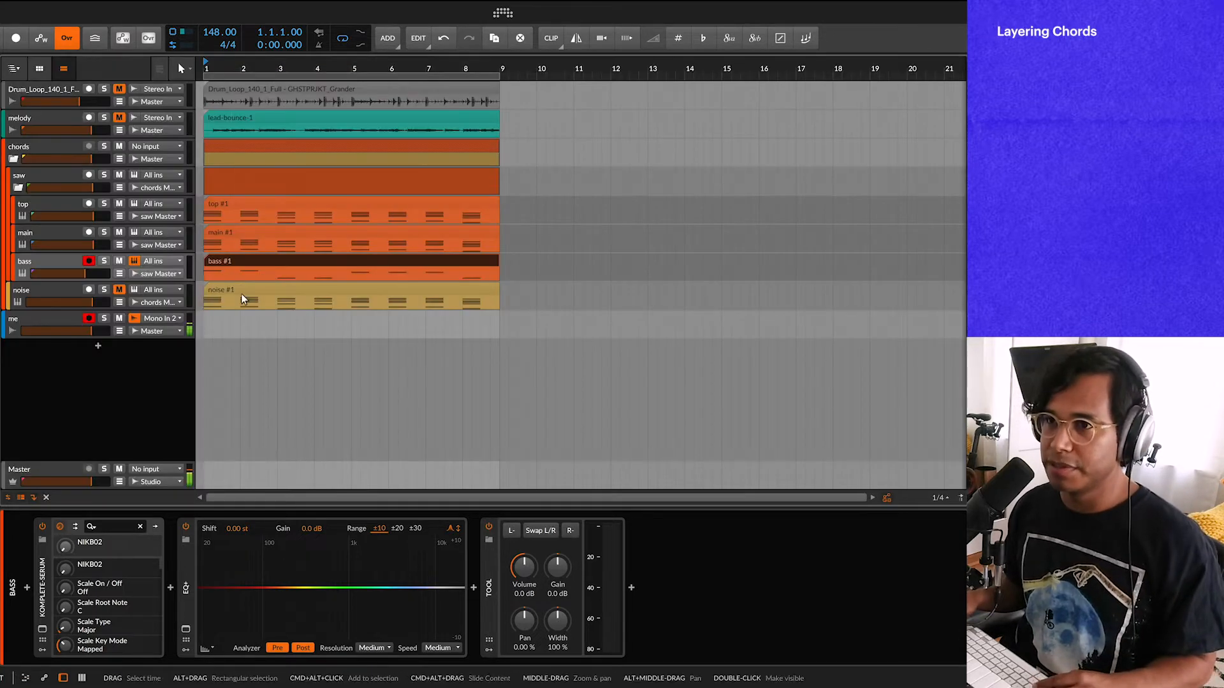
pyautogui.click(237, 237)
pyautogui.doubleClick(239, 242)
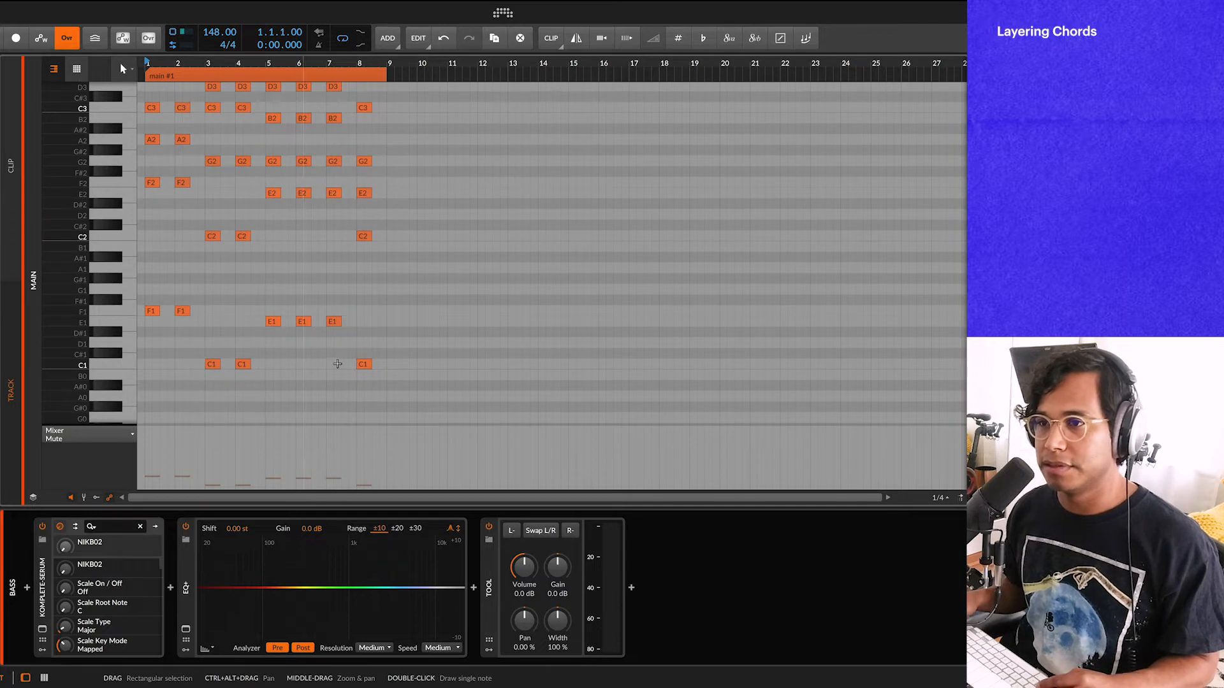
pyautogui.press('Tab')
pyautogui.doubleClick(312, 265)
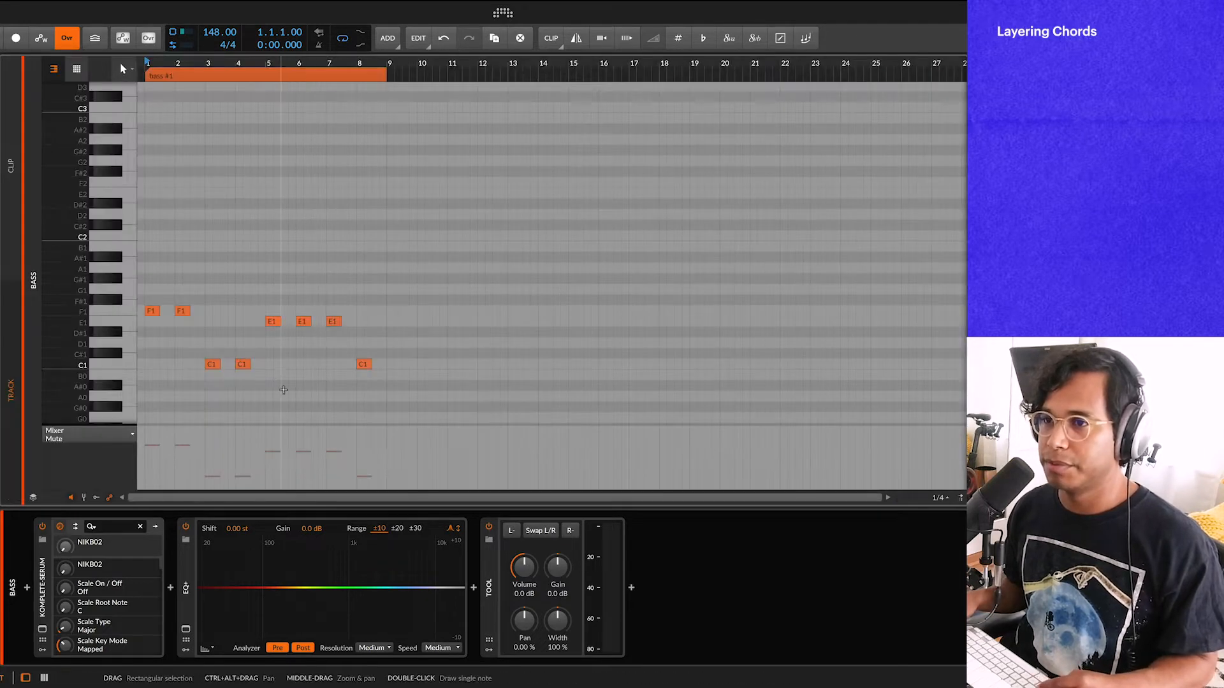
pyautogui.press('Tab')
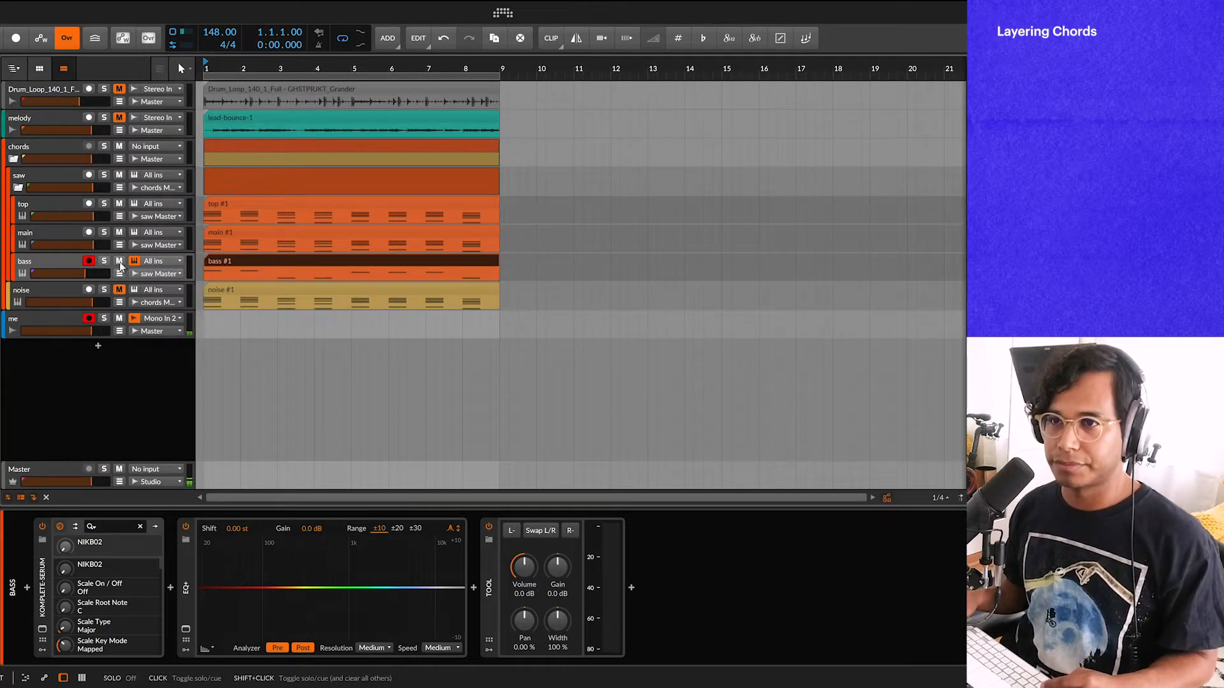
# Step: Set oscillator A to -1 octave in the bass track's Serum, and lower its EQ+ high cut to 1.81 kHz with a Q of 1.47
pyautogui.click(35, 265)
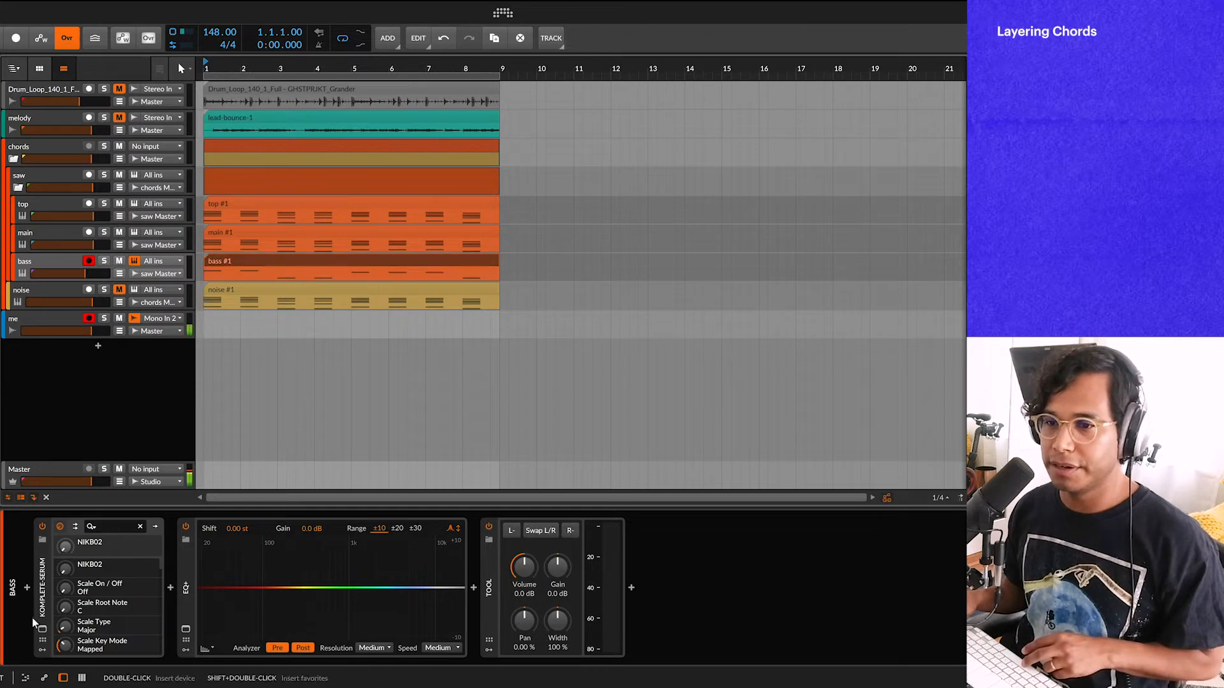
pyautogui.click(42, 631)
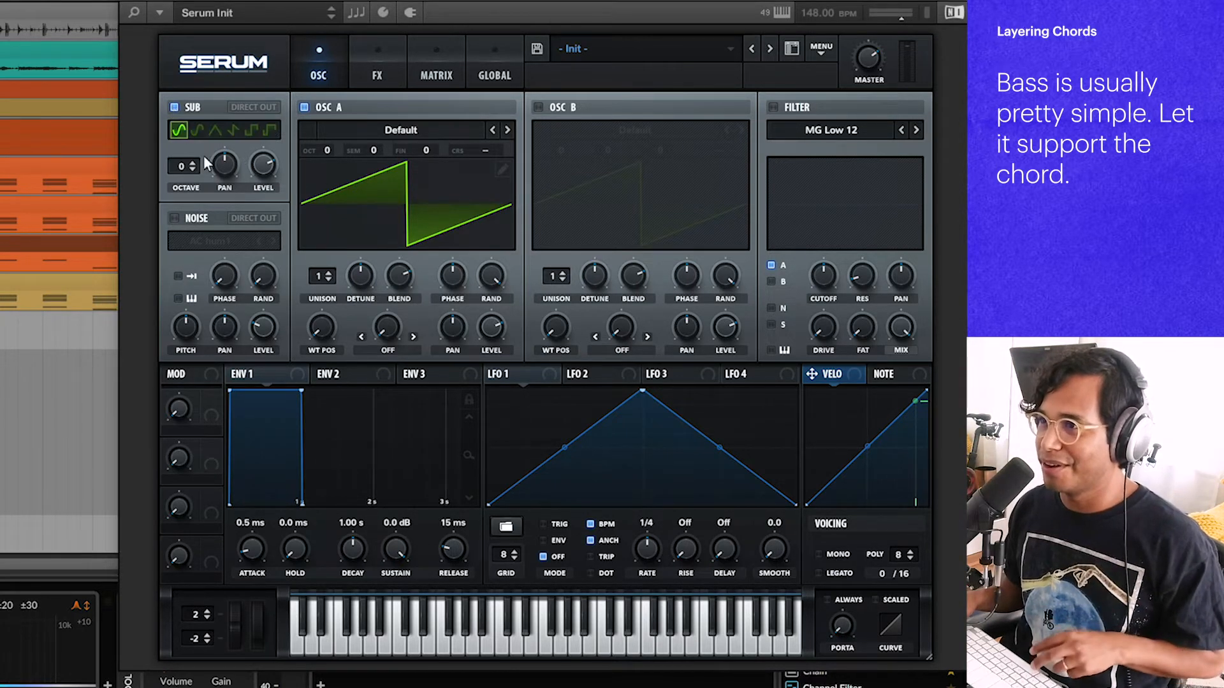
pyautogui.moveTo(326, 154)
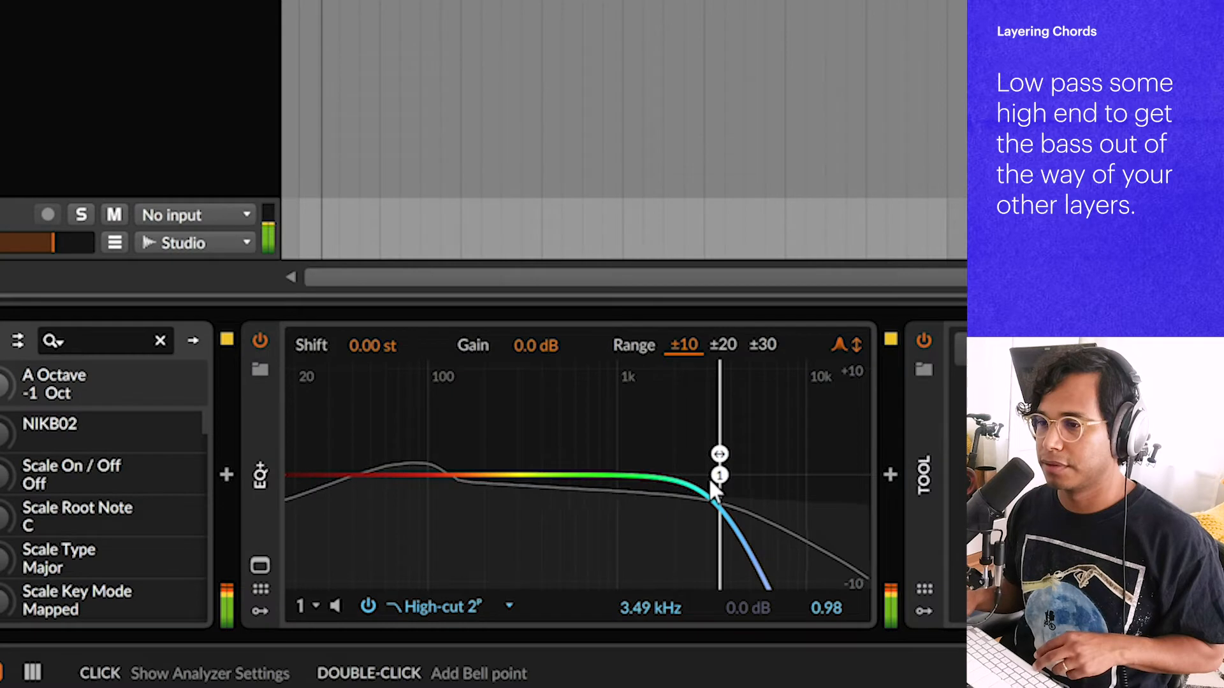
pyautogui.moveTo(717, 488); pyautogui.dragTo(664, 459)
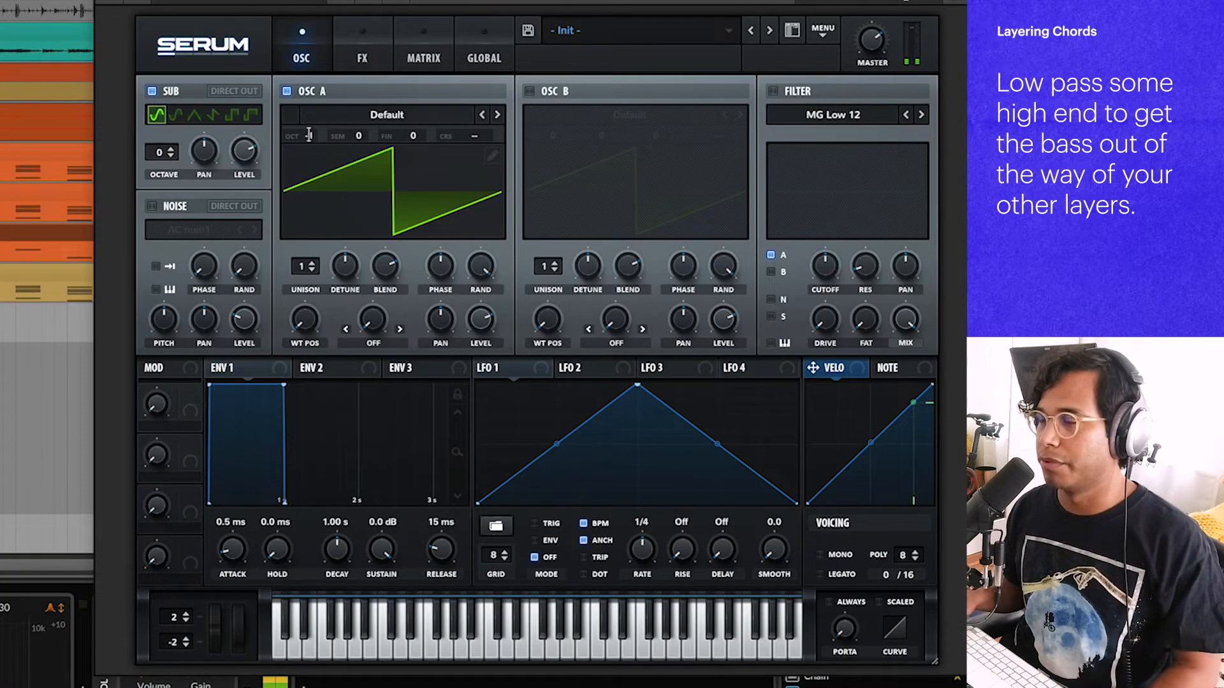
# Step: Set the bass Serum's sub oscillator to -1 octave after trying -2, auditioning with oscillator A switched off and back on
pyautogui.moveTo(308, 136); pyautogui.dragTo(306, 171)
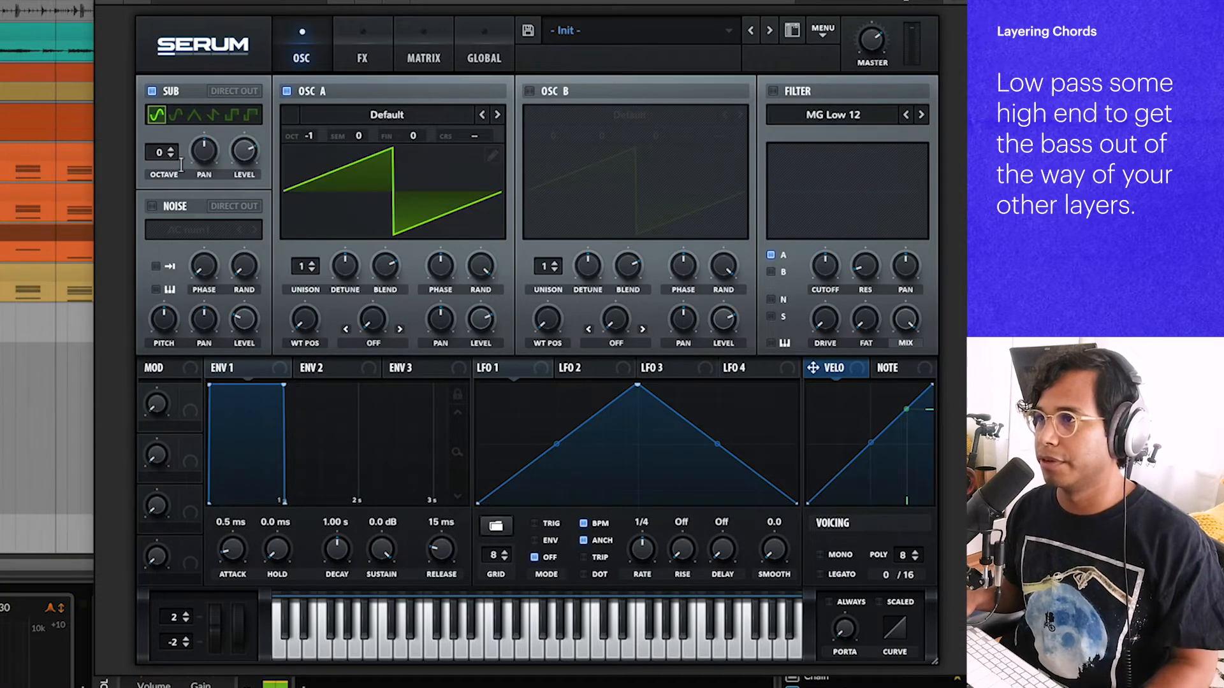
pyautogui.moveTo(160, 152); pyautogui.dragTo(161, 183)
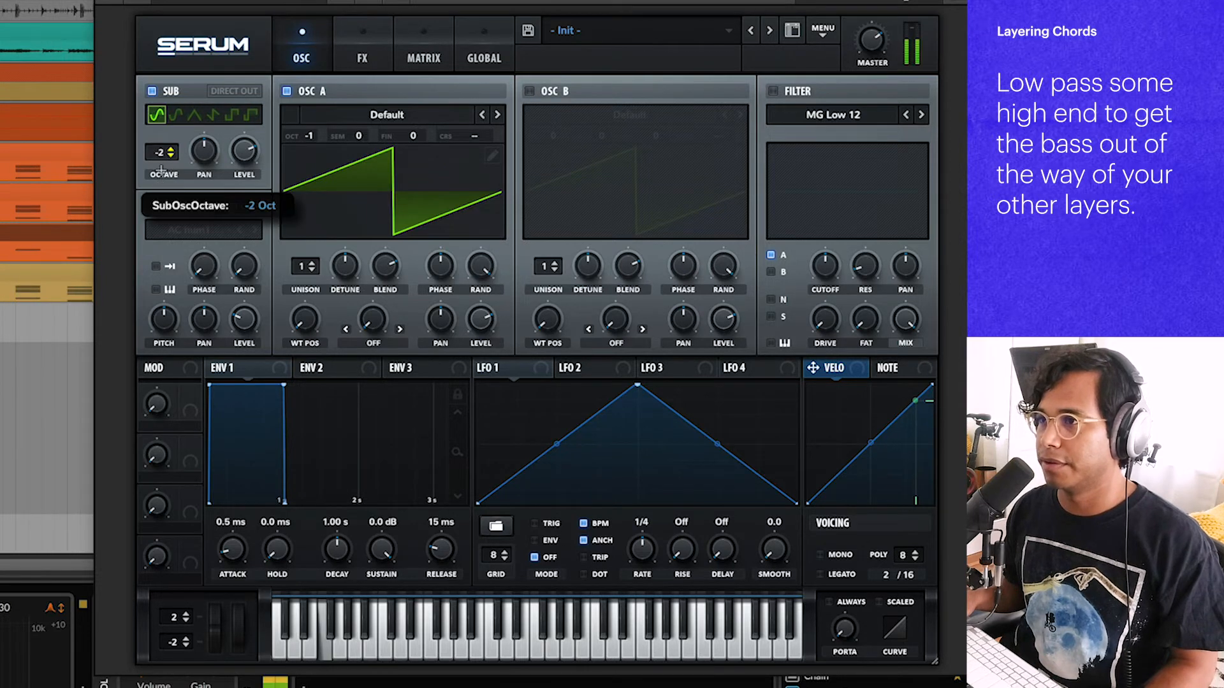
pyautogui.click(287, 91)
pyautogui.click(287, 91)
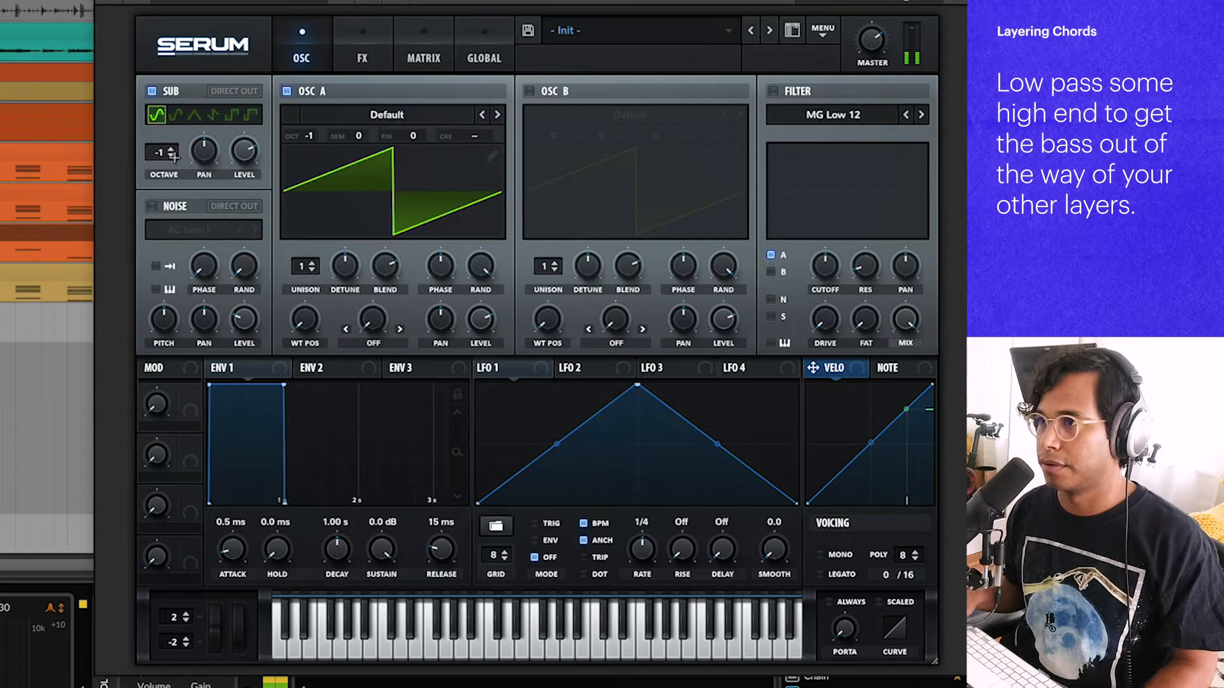
pyautogui.moveTo(161, 149)
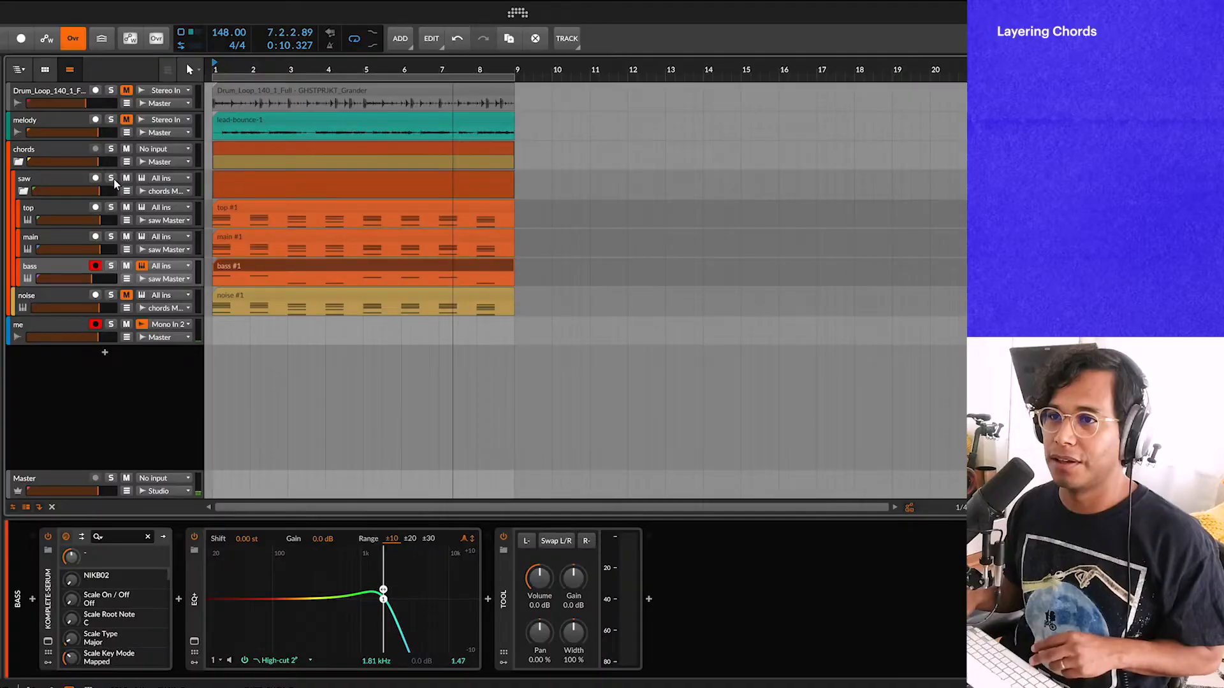
# Step: Play the saw layers and unmute the drum loop and melody tracks to hear them in context
pyautogui.press('space')
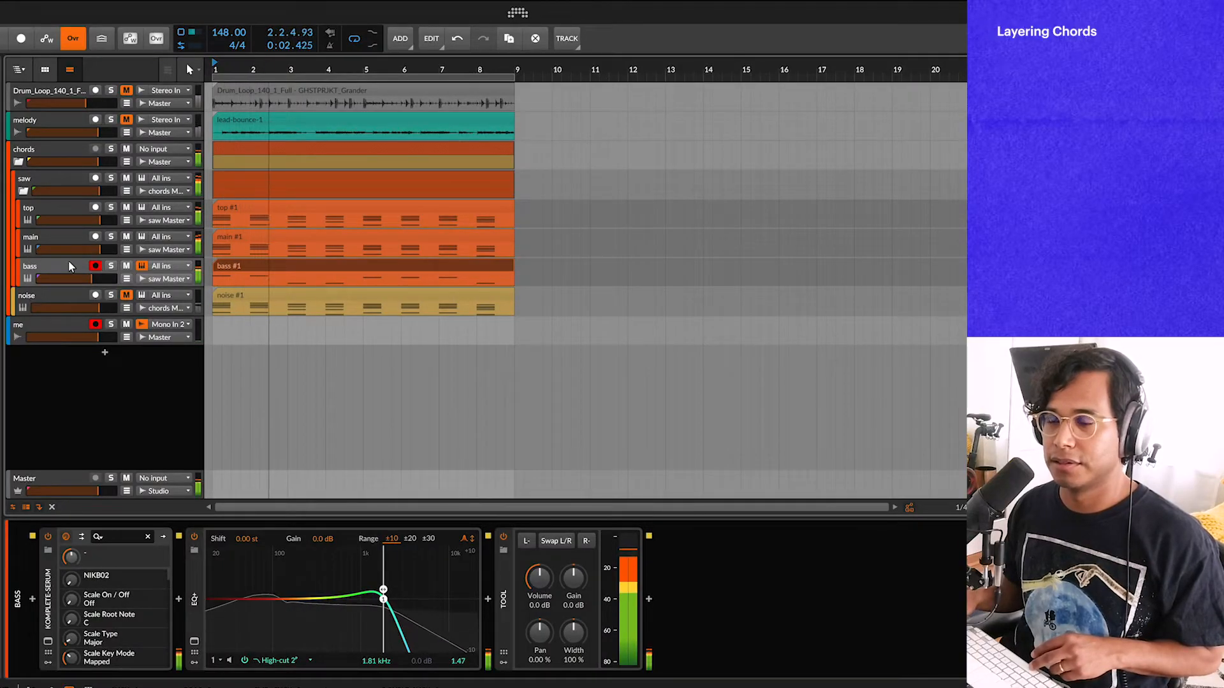
pyautogui.click(126, 91)
pyautogui.click(127, 120)
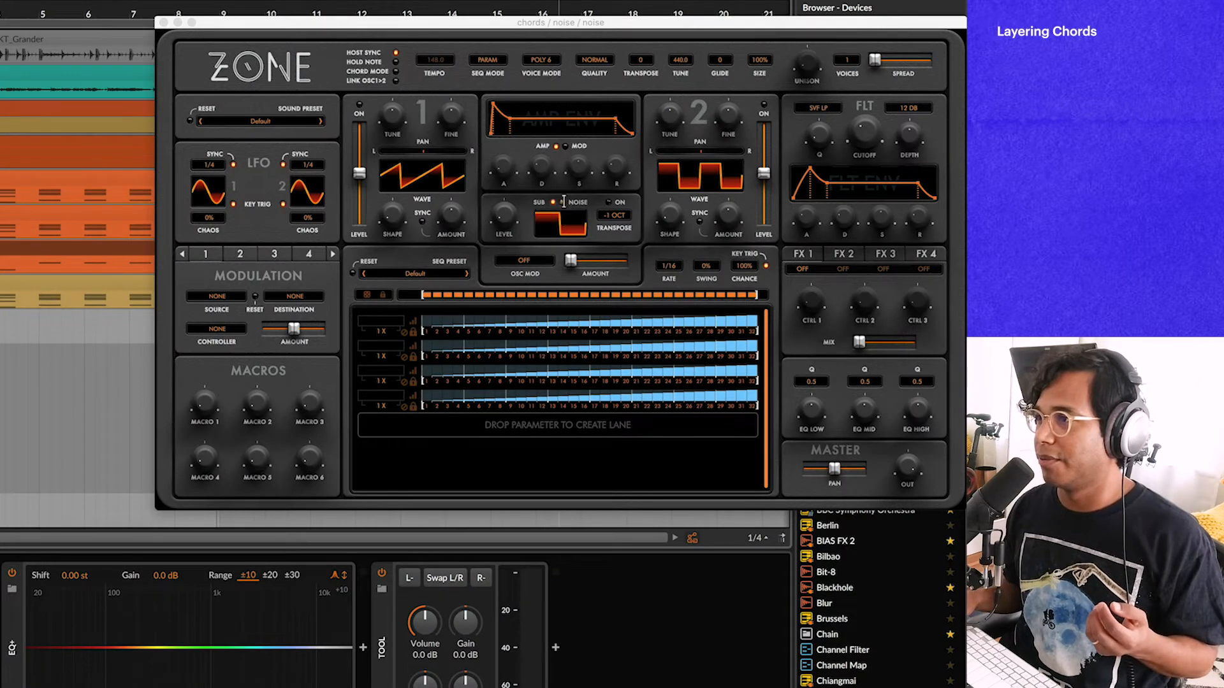
# Step: Bring up Zone's noise section on the noise track, review the noise types while keeping Analog, and close the synth window
pyautogui.click(562, 202)
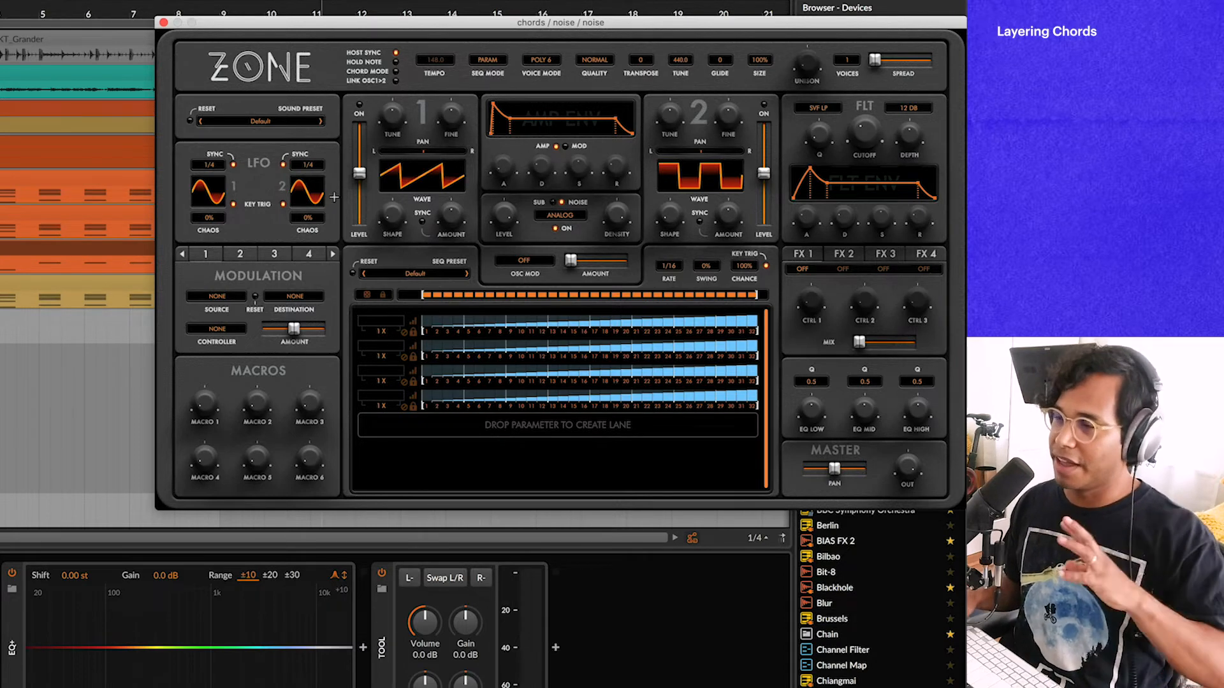
pyautogui.click(552, 203)
pyautogui.click(562, 202)
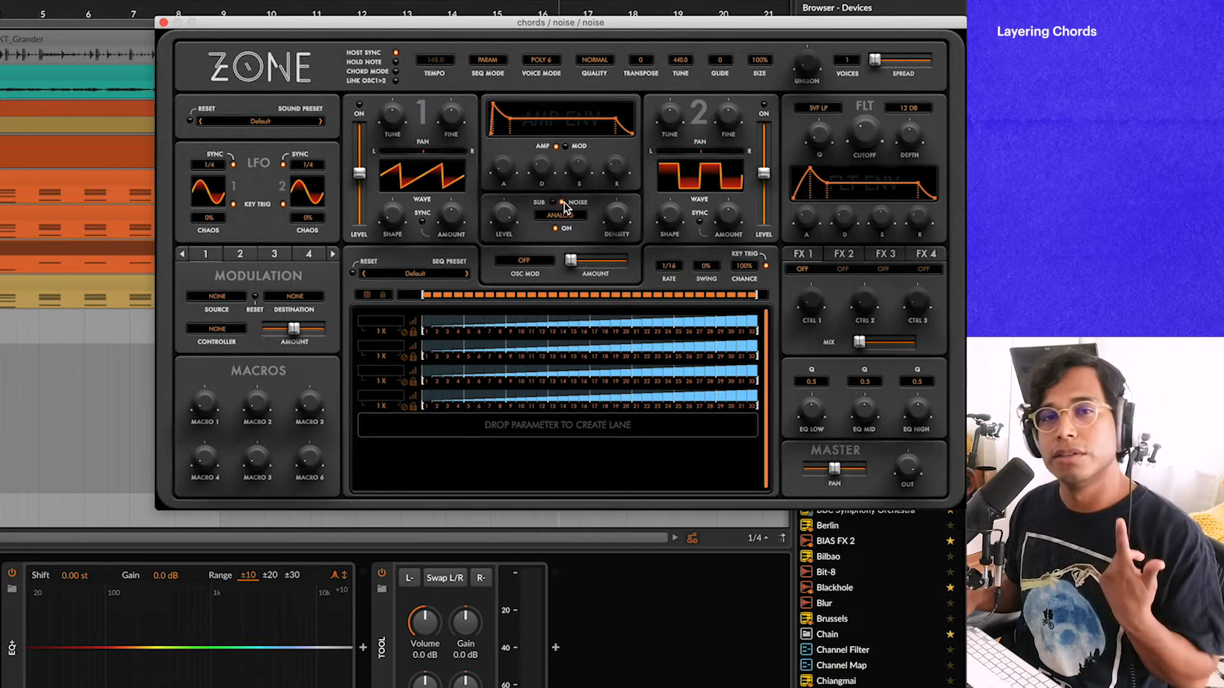
pyautogui.click(560, 216)
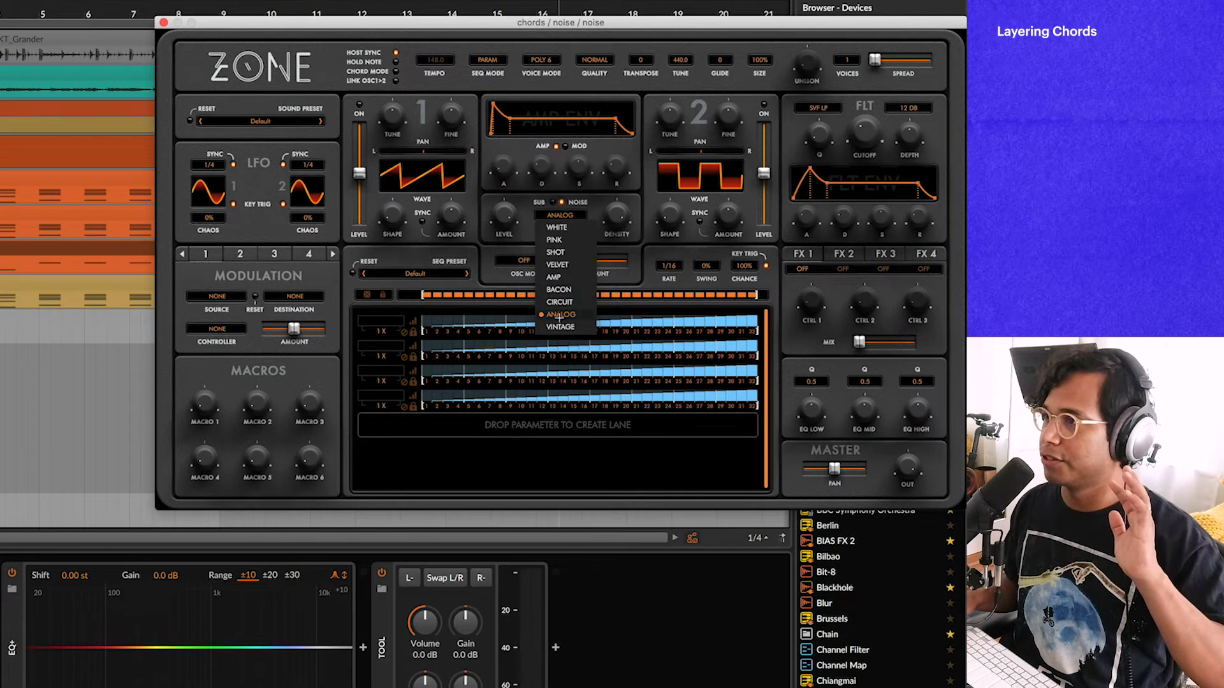
pyautogui.click(613, 204)
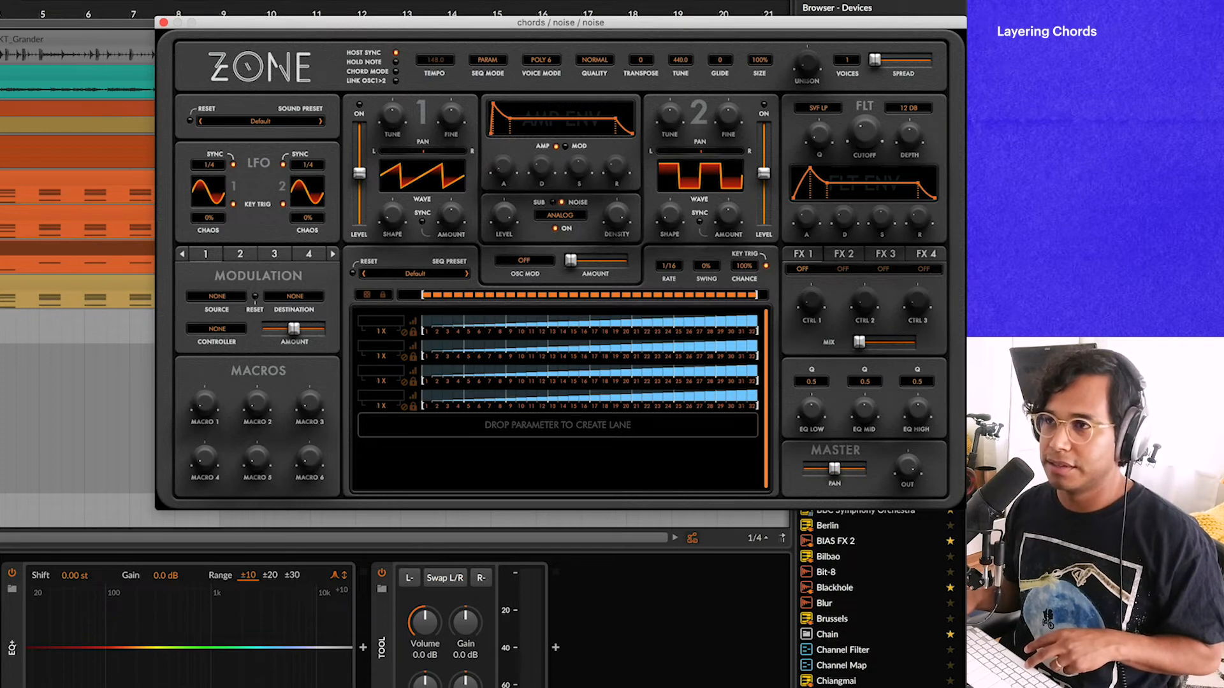
pyautogui.click(164, 23)
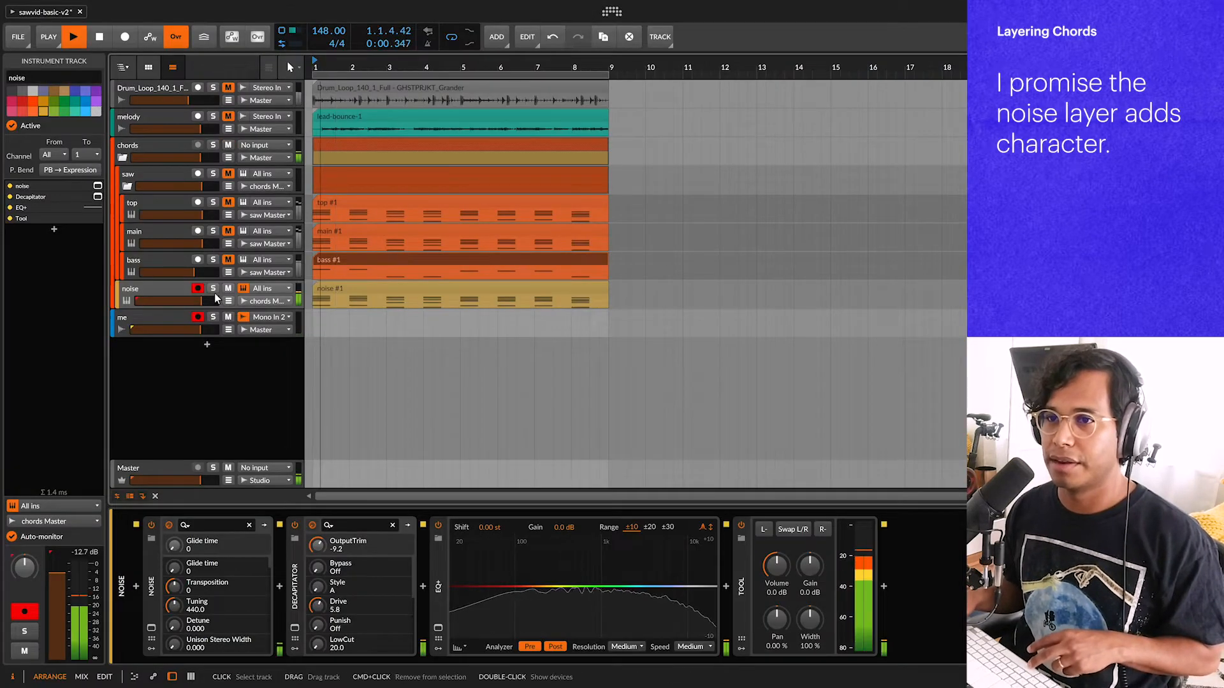
# Step: Raise Decapitator's drive on the noise track to 6.7 during playback and briefly view its plug-in window
pyautogui.moveTo(317, 605)
pyautogui.mouseDown()
pyautogui.moveTo(317, 618)
pyautogui.moveTo(317, 595)
pyautogui.mouseUp()
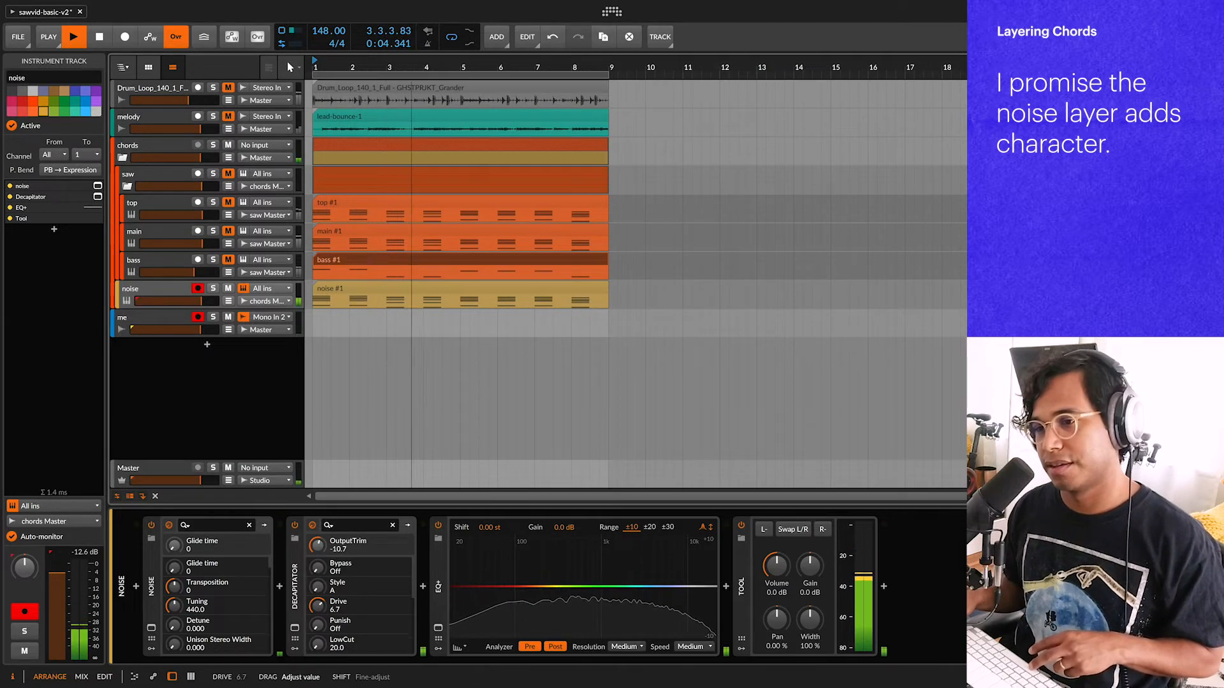
pyautogui.click(296, 630)
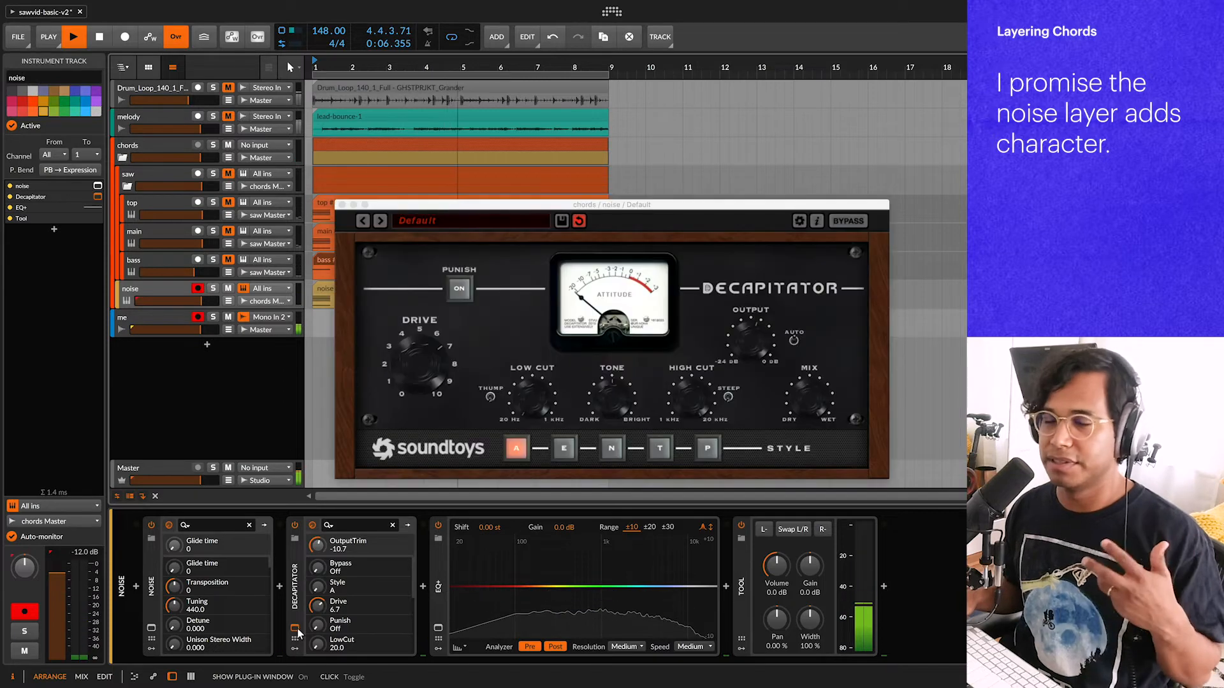
pyautogui.click(296, 630)
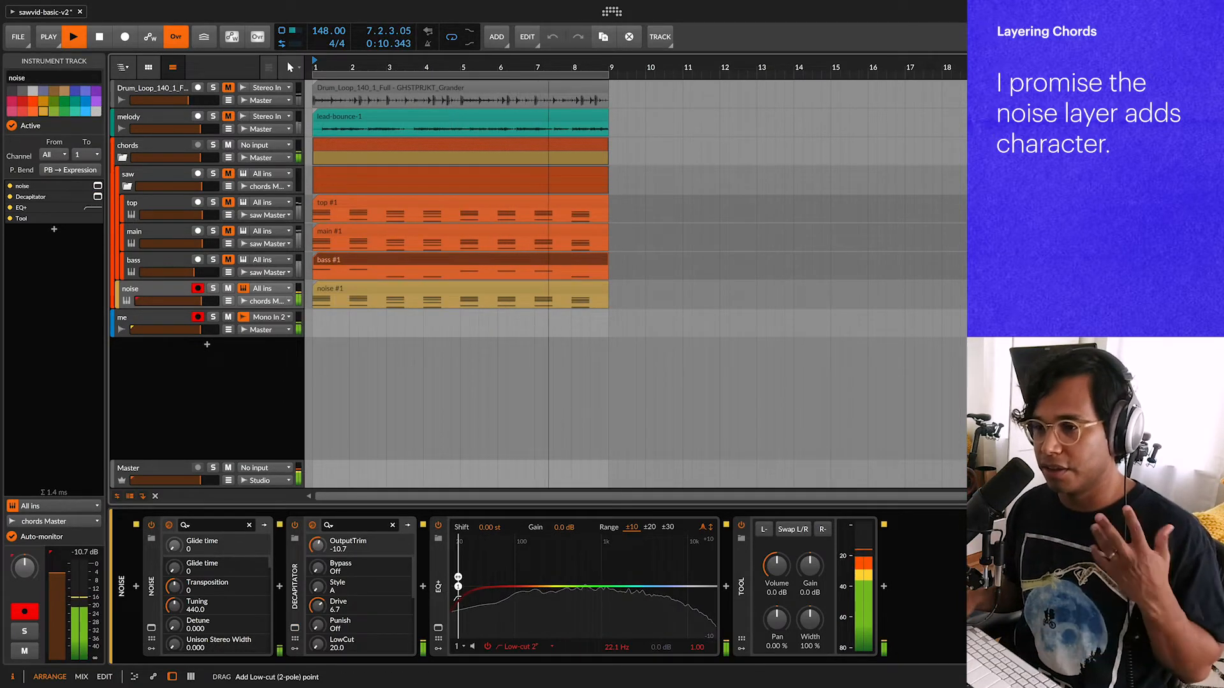
# Step: Sweep the low cut on the noise track's EQ+ up to 5.62 kHz with a Q of 1.80, and add a high-end boost band above it
pyautogui.moveTo(458, 578); pyautogui.dragTo(652, 578)
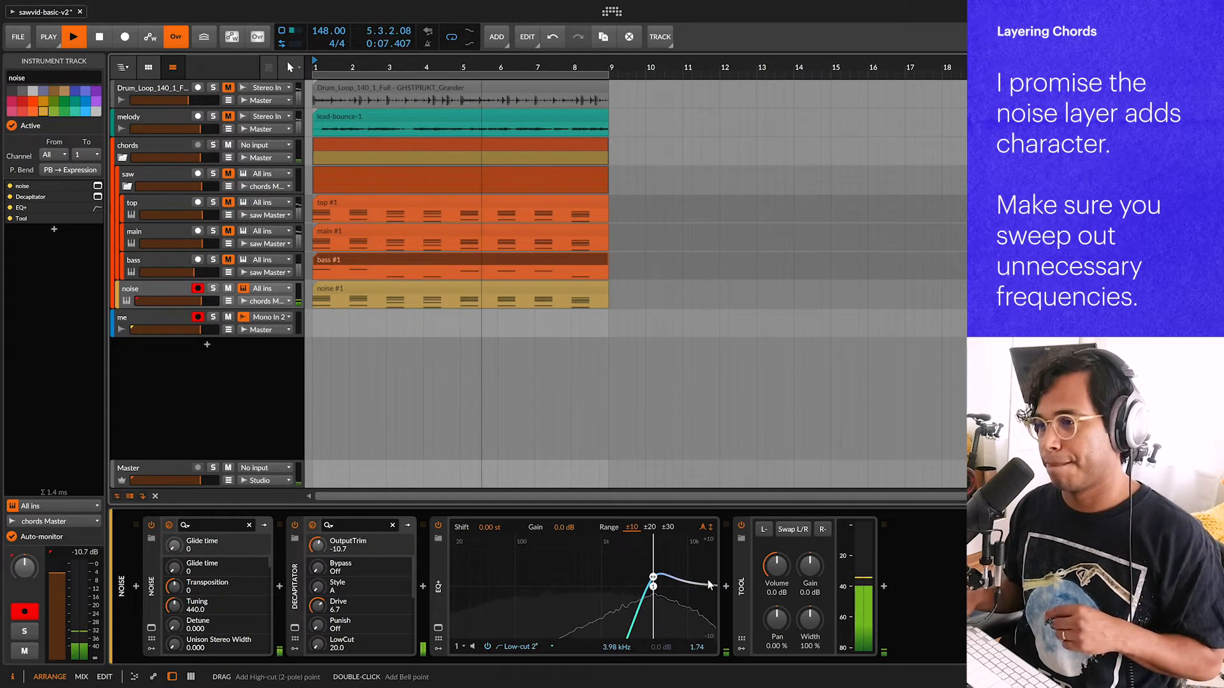
pyautogui.moveTo(705, 585); pyautogui.dragTo(665, 585)
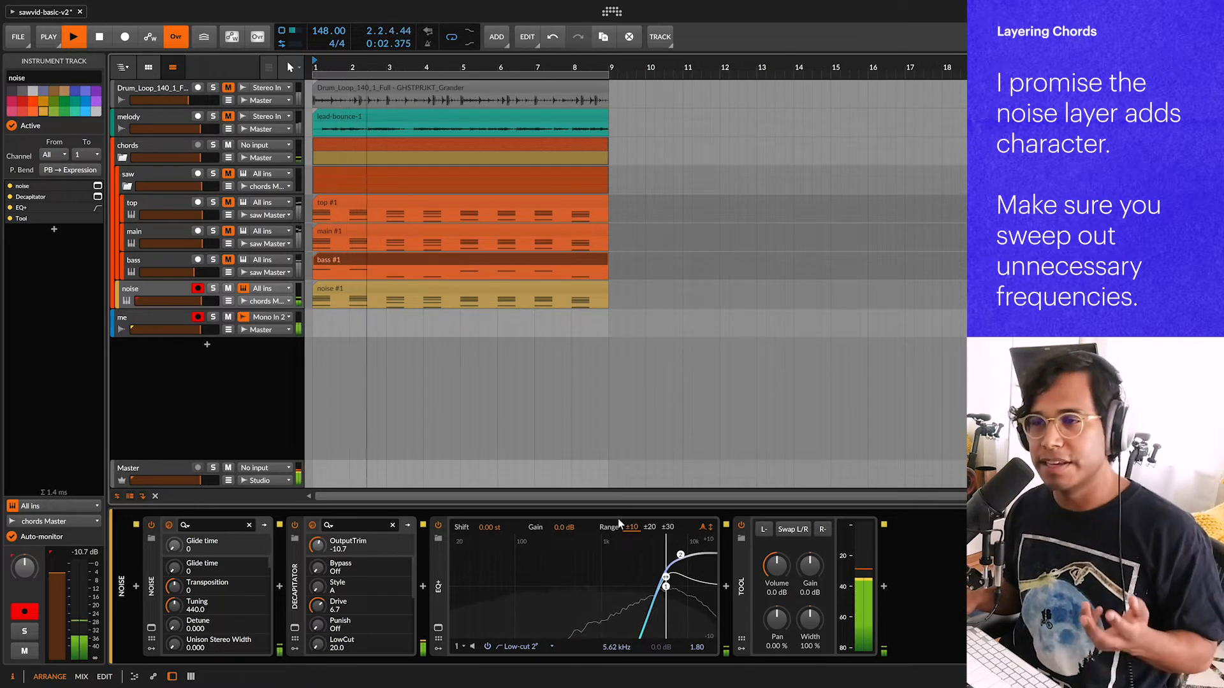
# Step: Play the layered chords and toggle the noise track's mute on and off to compare them without and with noise
pyautogui.press('space')
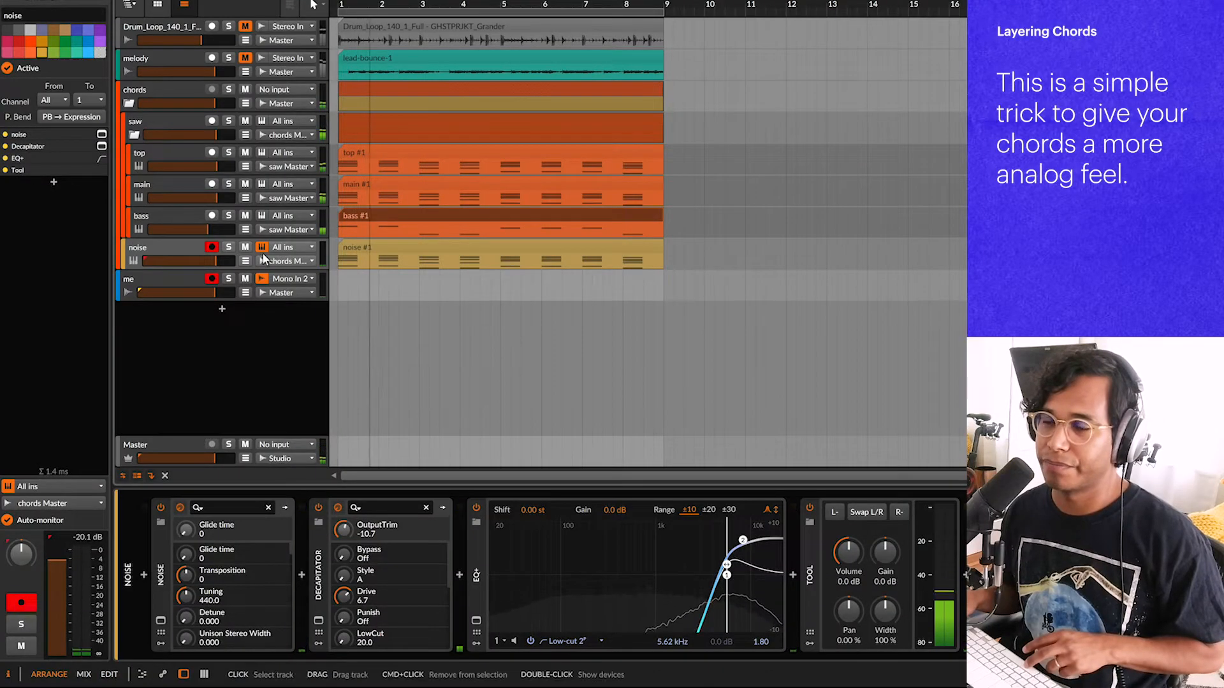
pyautogui.click(245, 248)
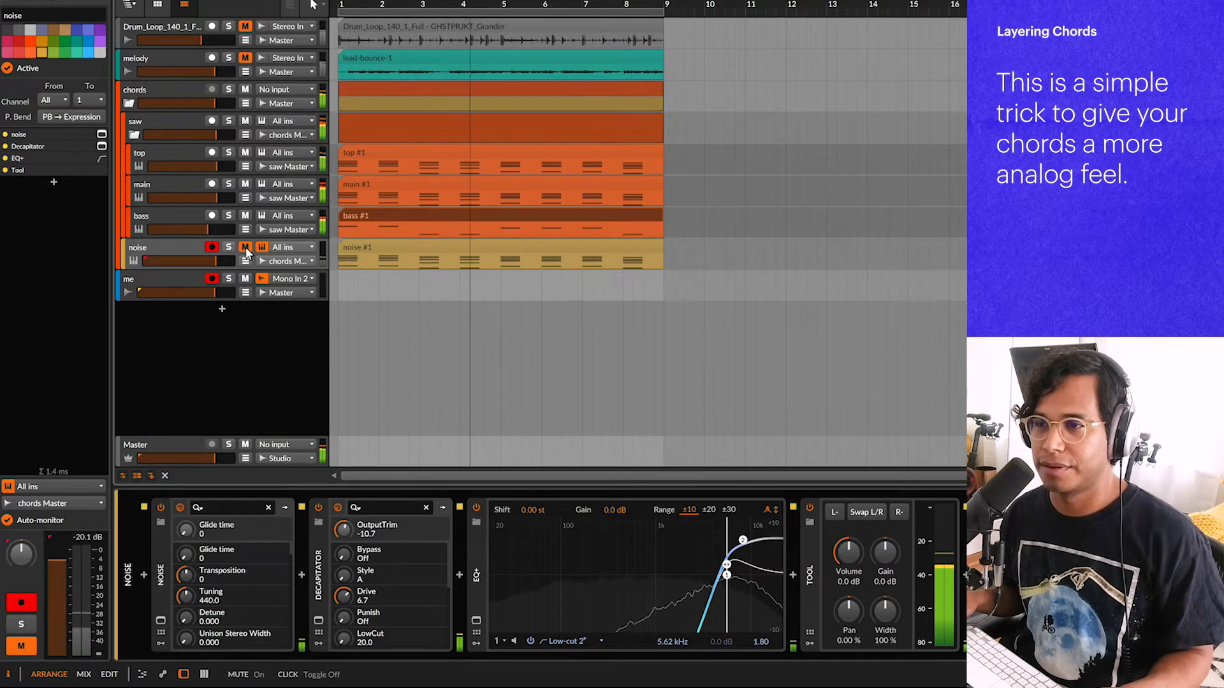
pyautogui.click(245, 248)
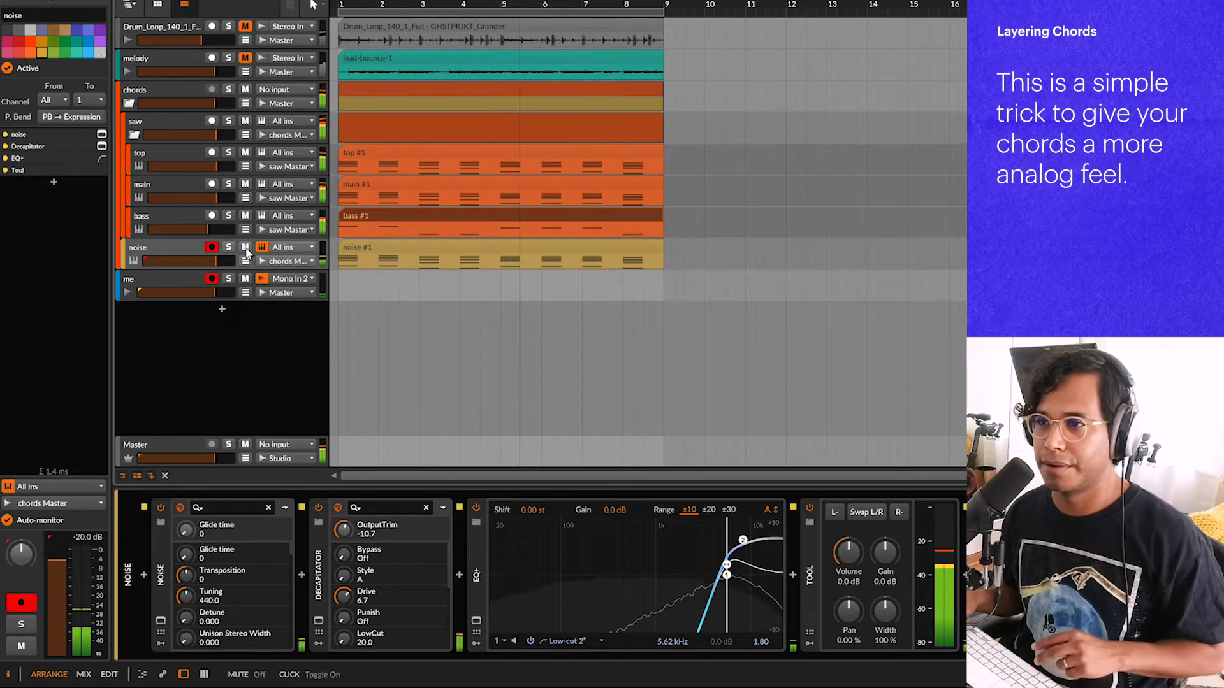
pyautogui.click(245, 248)
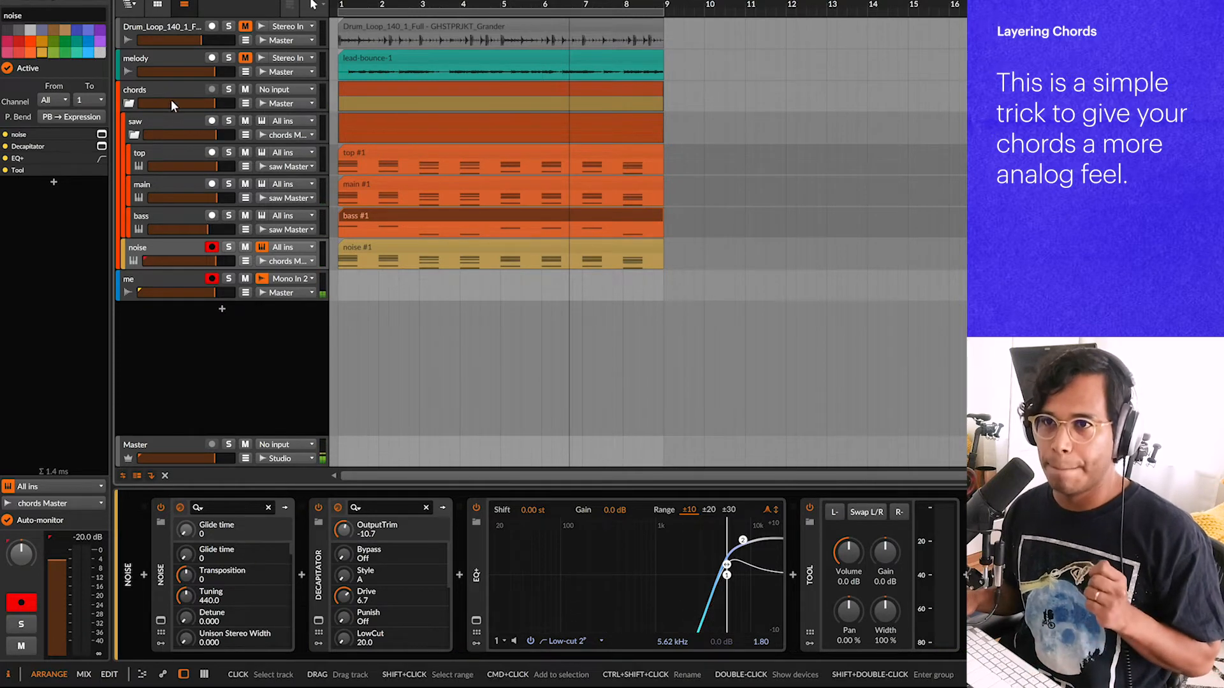
# Step: Review the saw group's devices, then enable LUXE on the chords group and bring up its plug-in window
pyautogui.click(171, 118)
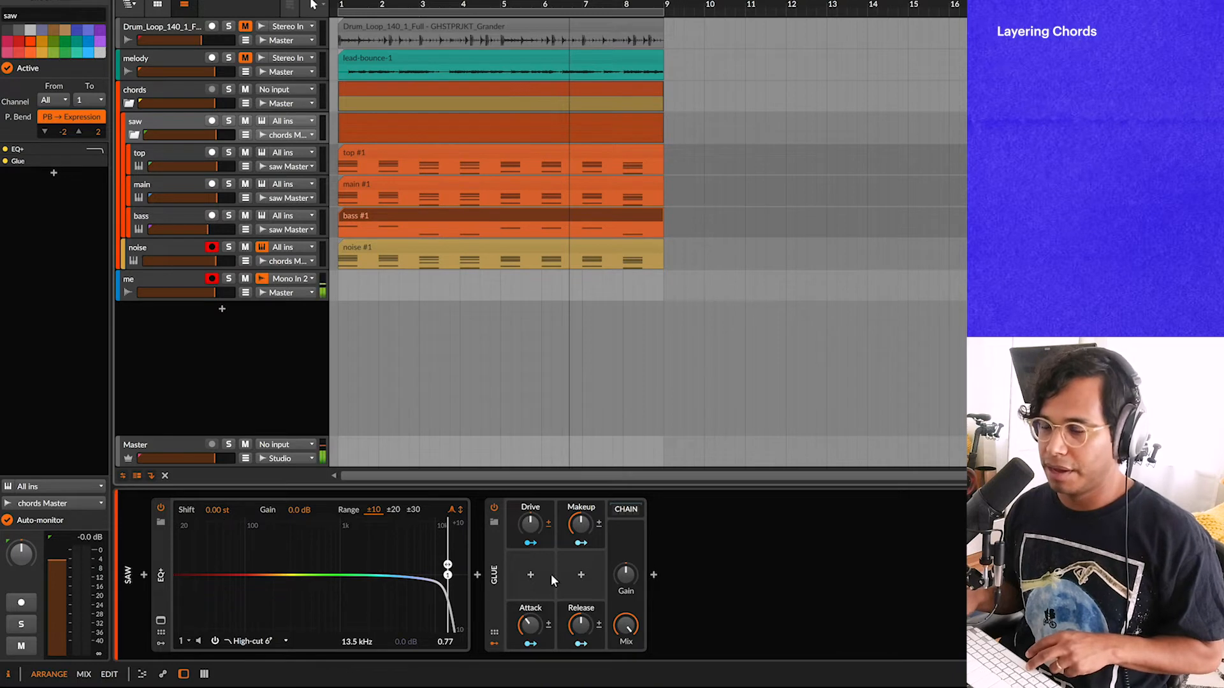
pyautogui.click(176, 91)
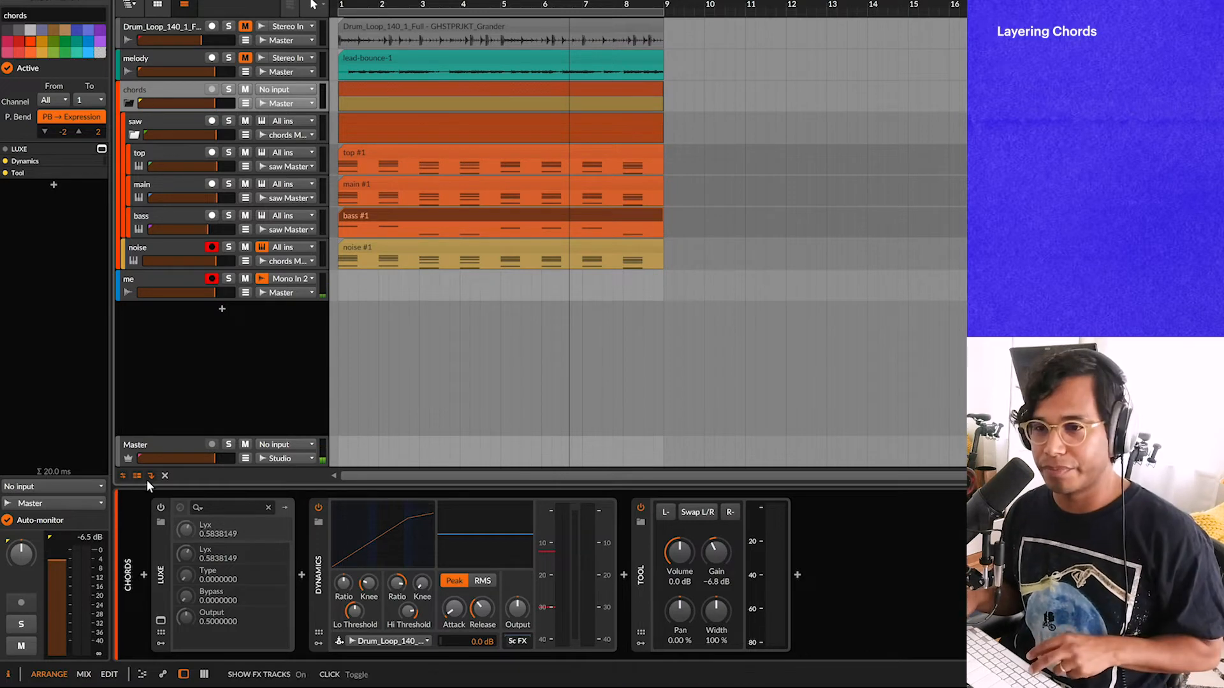
pyautogui.click(155, 504)
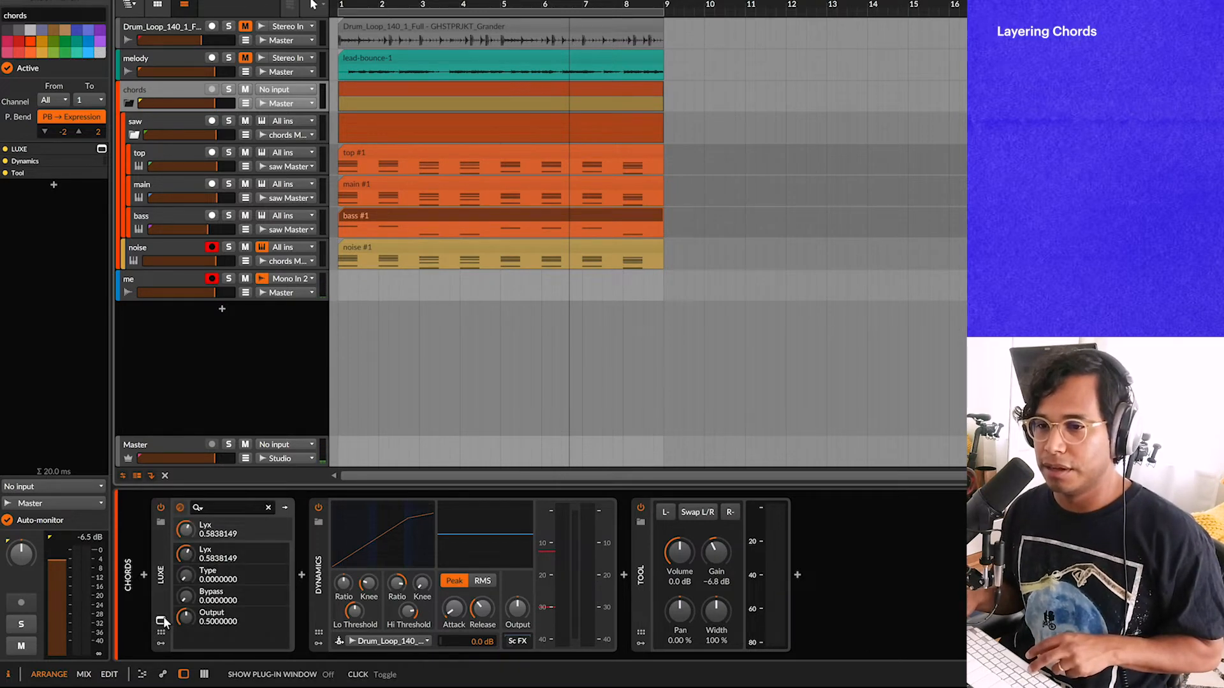
pyautogui.click(161, 620)
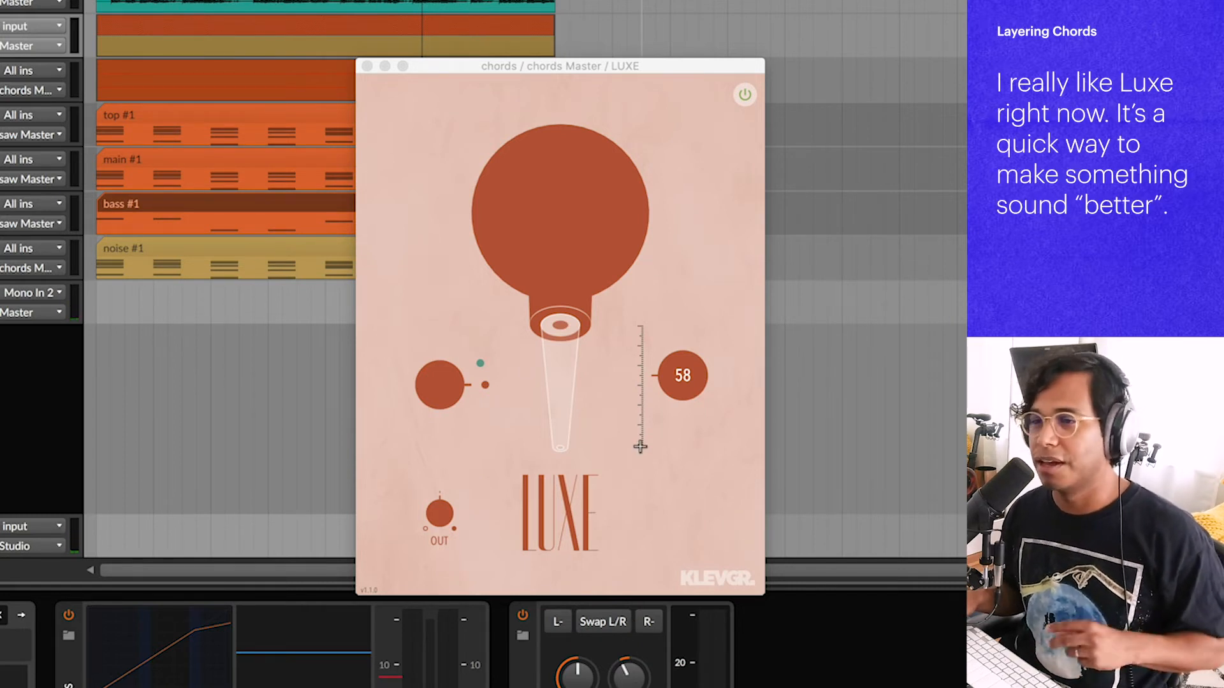
# Step: Play the chords and bypass and re-enable LUXE to compare the processed and dry sound
pyautogui.press('space')
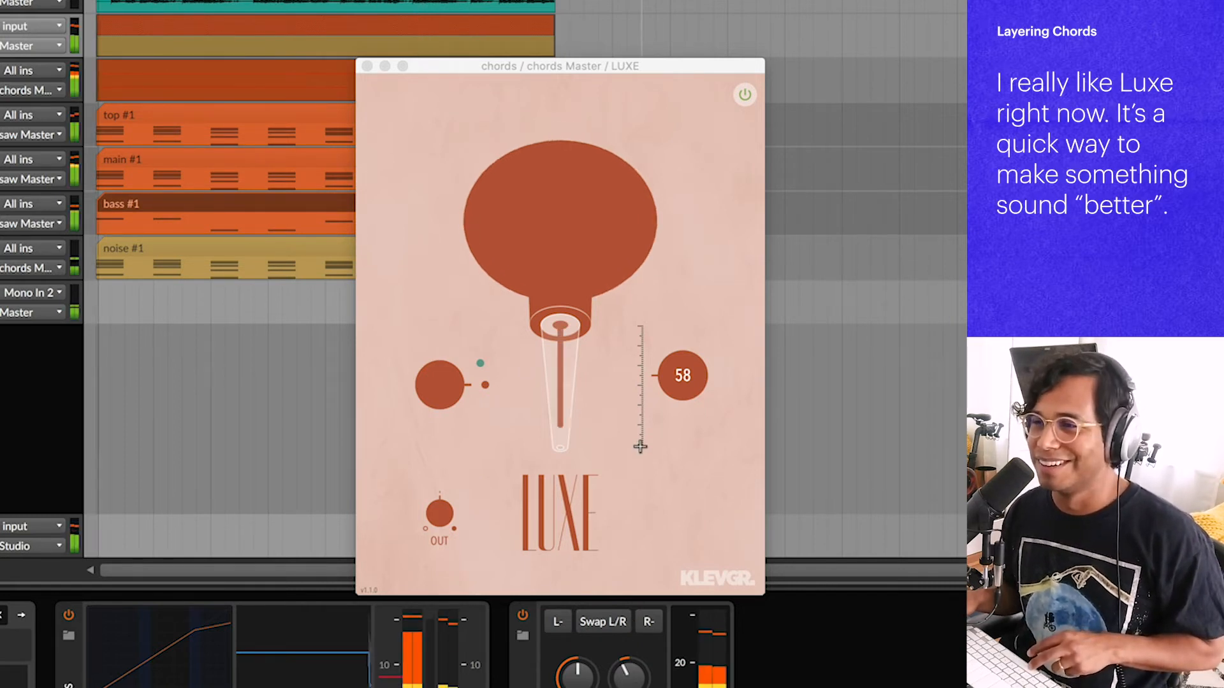
pyautogui.click(746, 96)
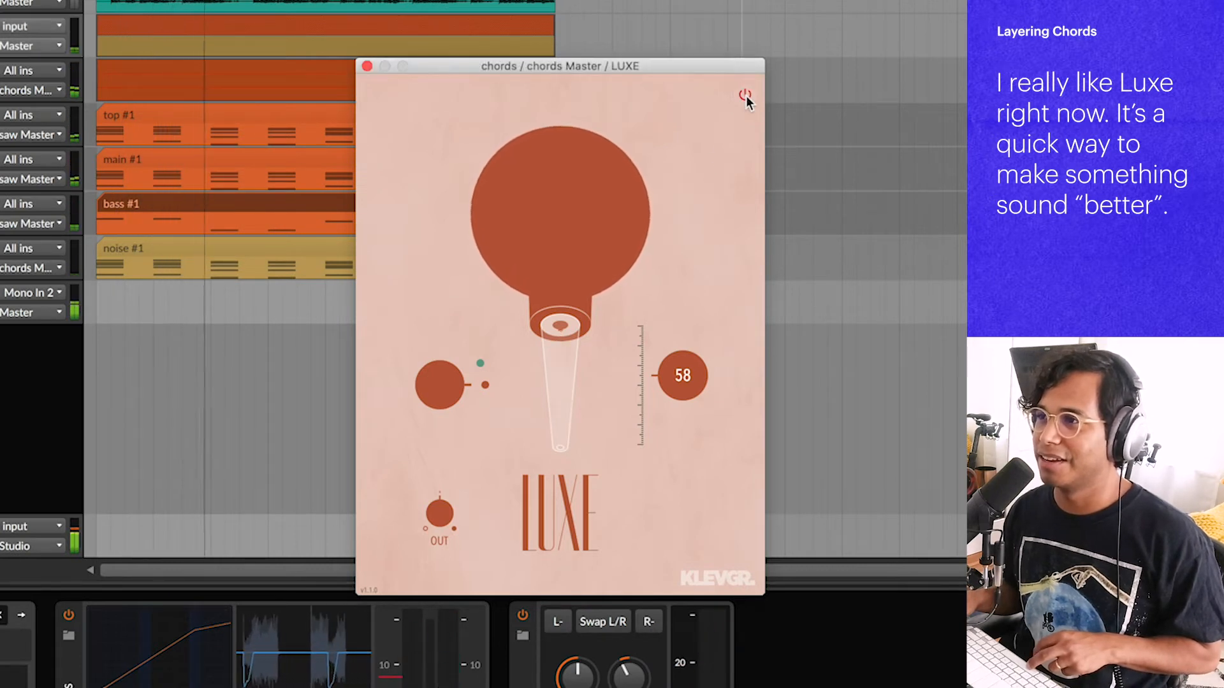
pyautogui.click(745, 95)
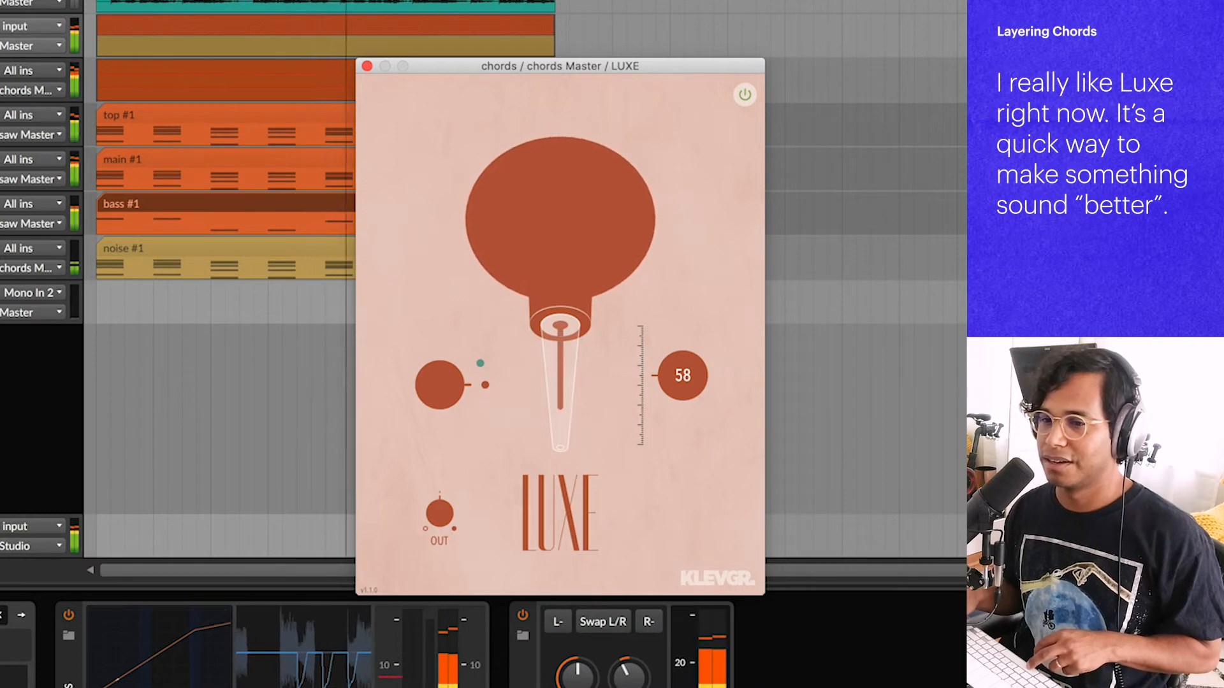
pyautogui.click(51, 632)
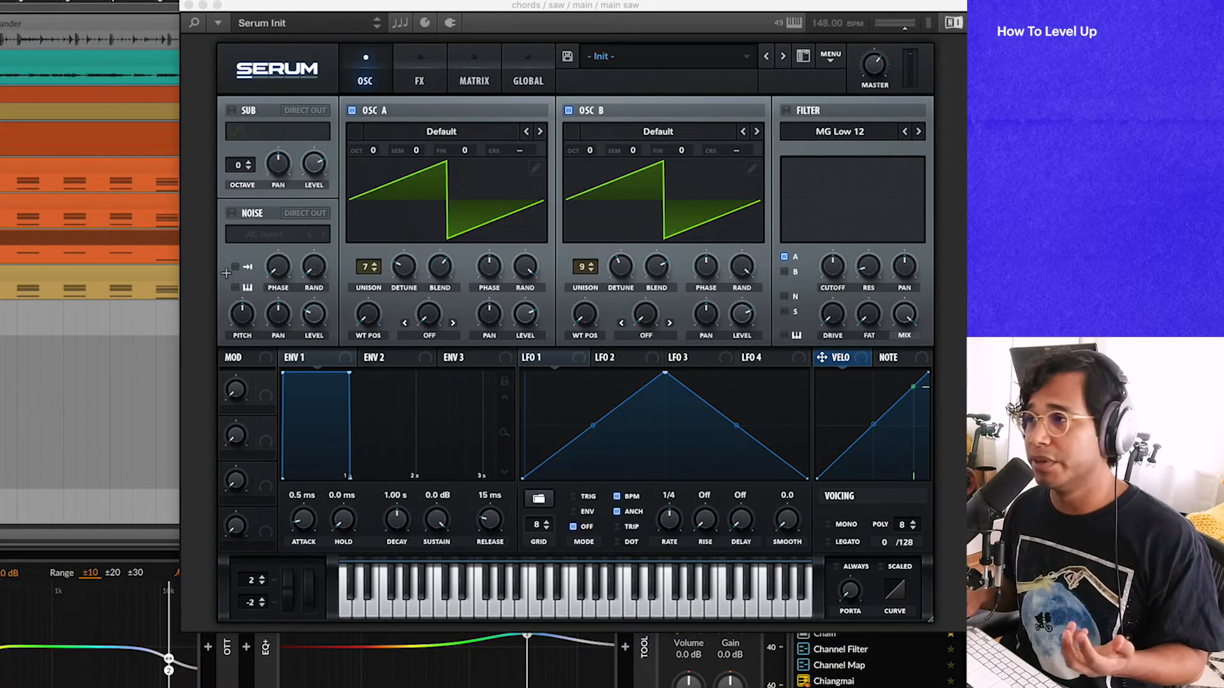
# Step: Load the ESW Partials wavetable from ESW Floom V.1 into the main saw's oscillator A and shift its wavetable position slightly
pyautogui.click(445, 133)
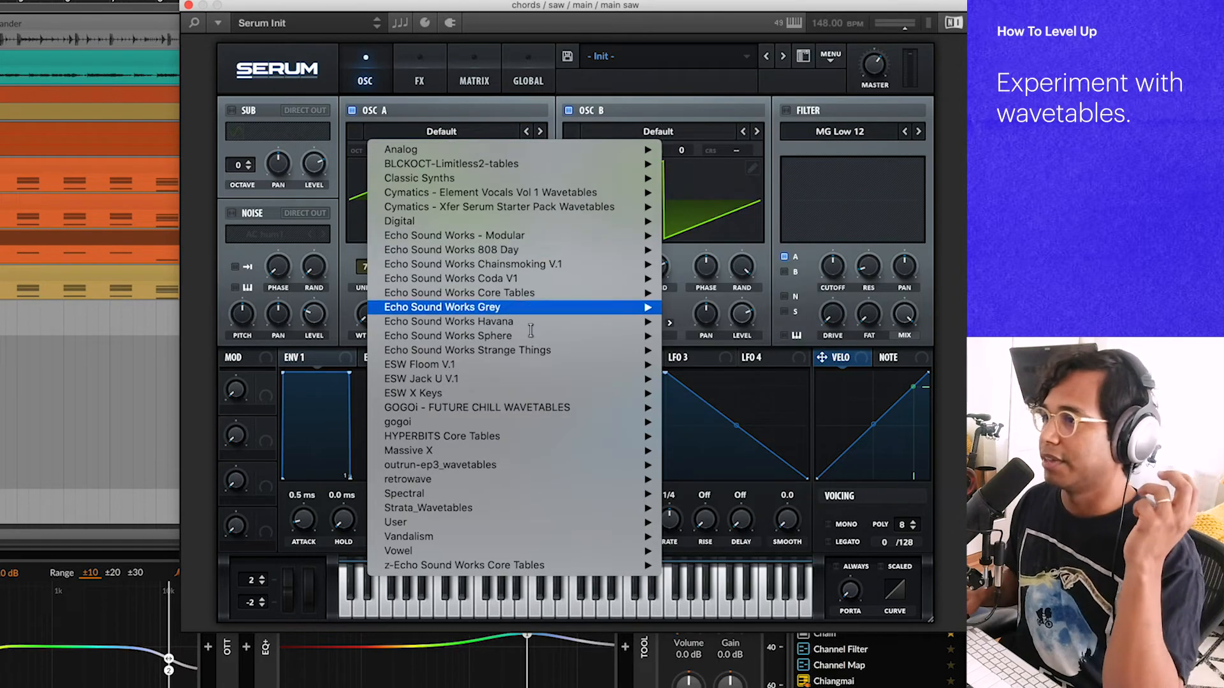
pyautogui.moveTo(637, 364)
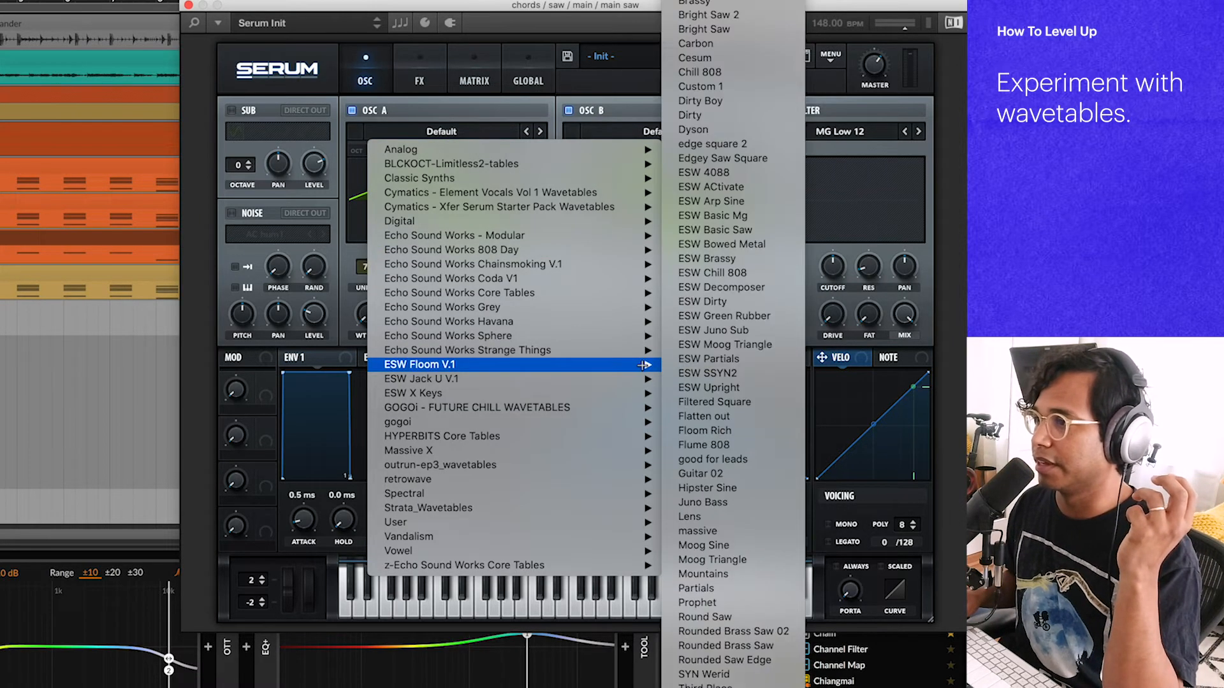
pyautogui.click(714, 359)
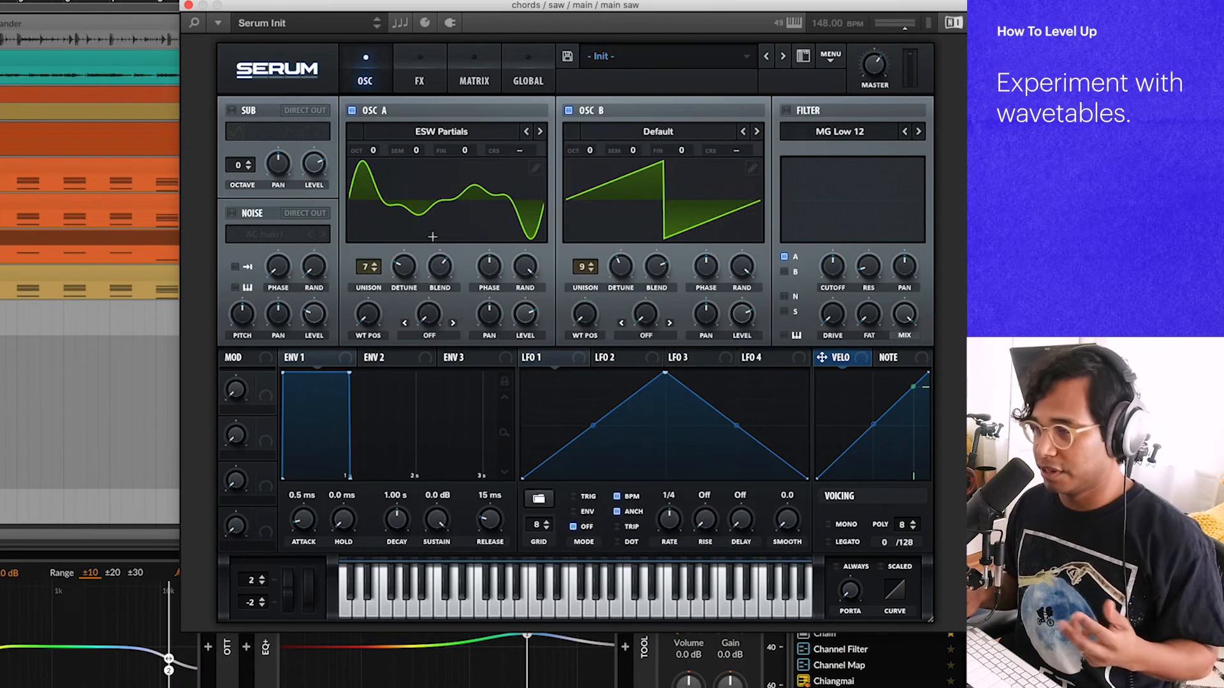
pyautogui.moveTo(368, 313); pyautogui.dragTo(364, 303)
pyautogui.click(445, 203)
pyautogui.click(445, 197)
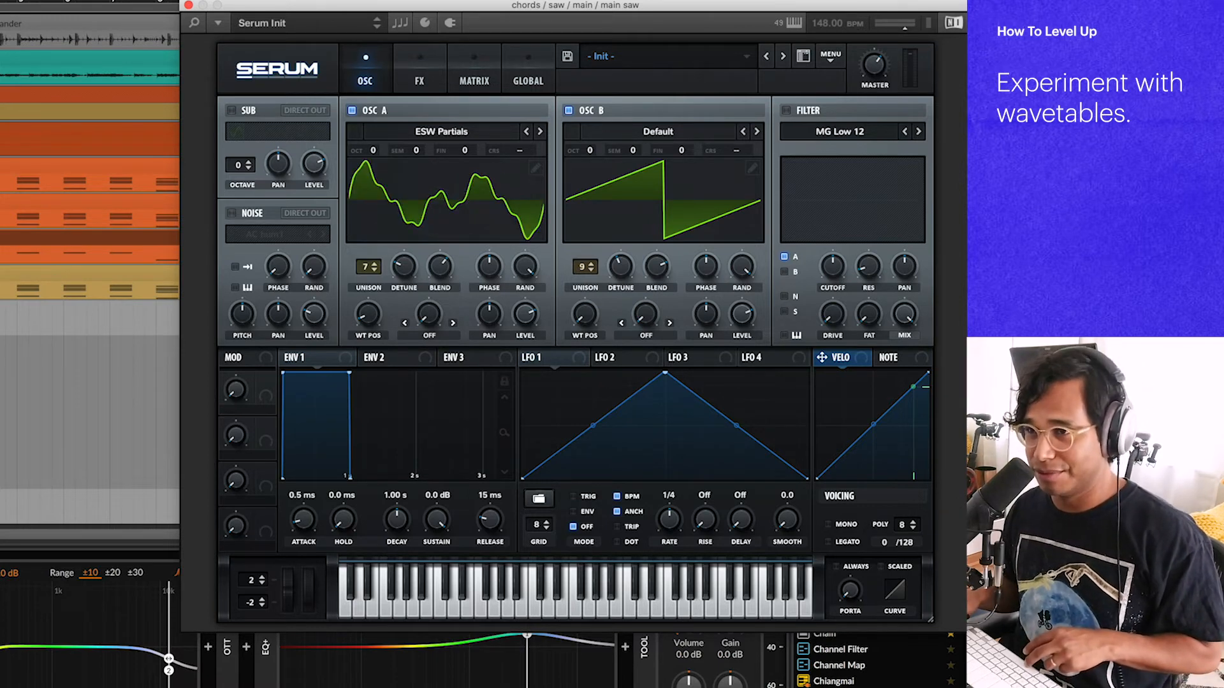
# Step: Load the HYPERBITS Screw Square wavetable from HYPERBITS Core Tables into oscillator B of the main saw
pyautogui.click(681, 134)
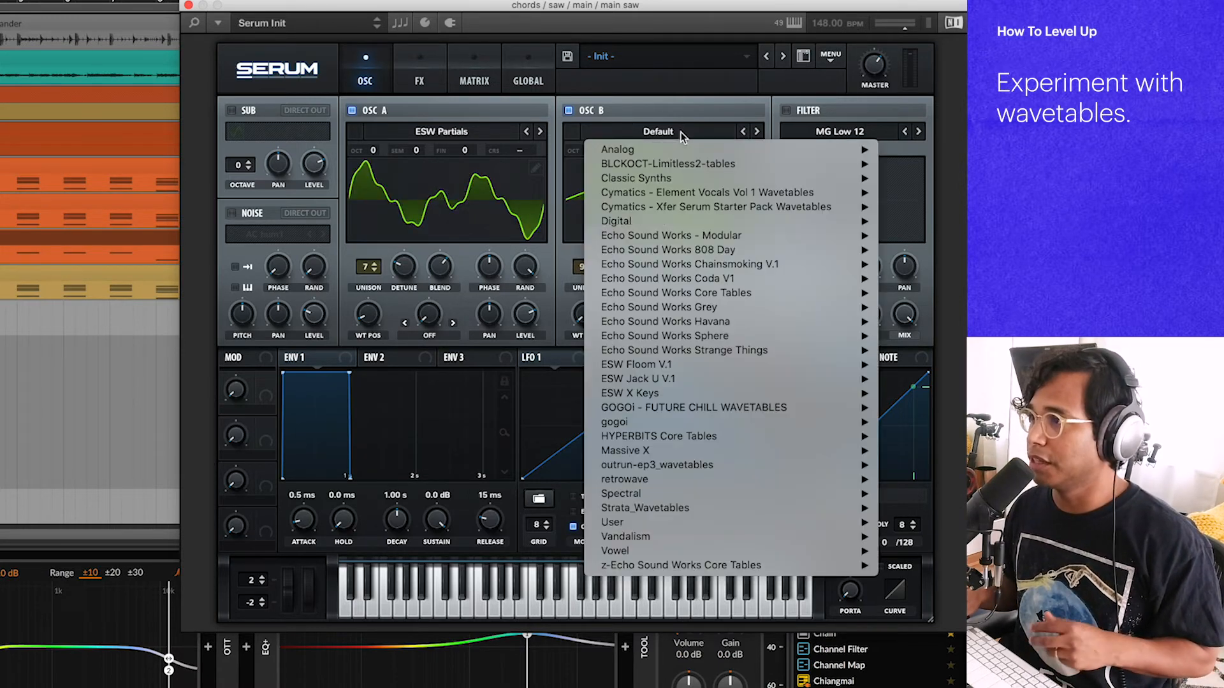
pyautogui.moveTo(669, 437)
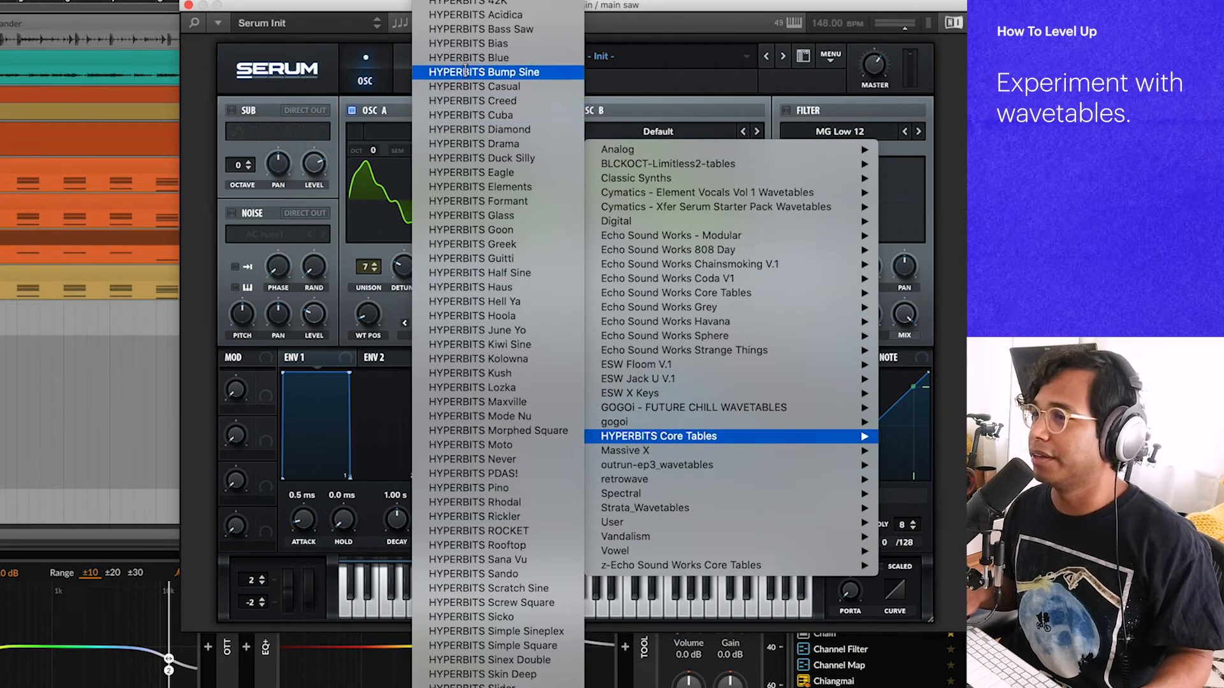
pyautogui.click(488, 603)
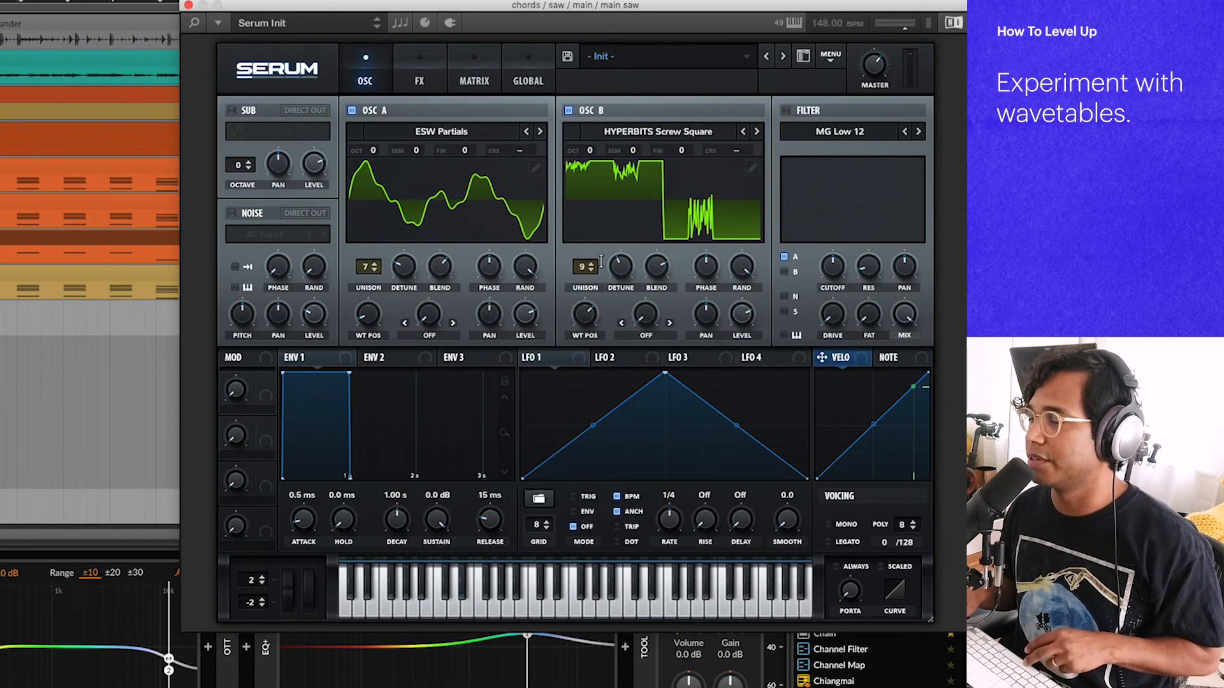
# Step: Audition the chords with the new wavetables, stop playback, and bring up Serum's effects section
pyautogui.press('space')
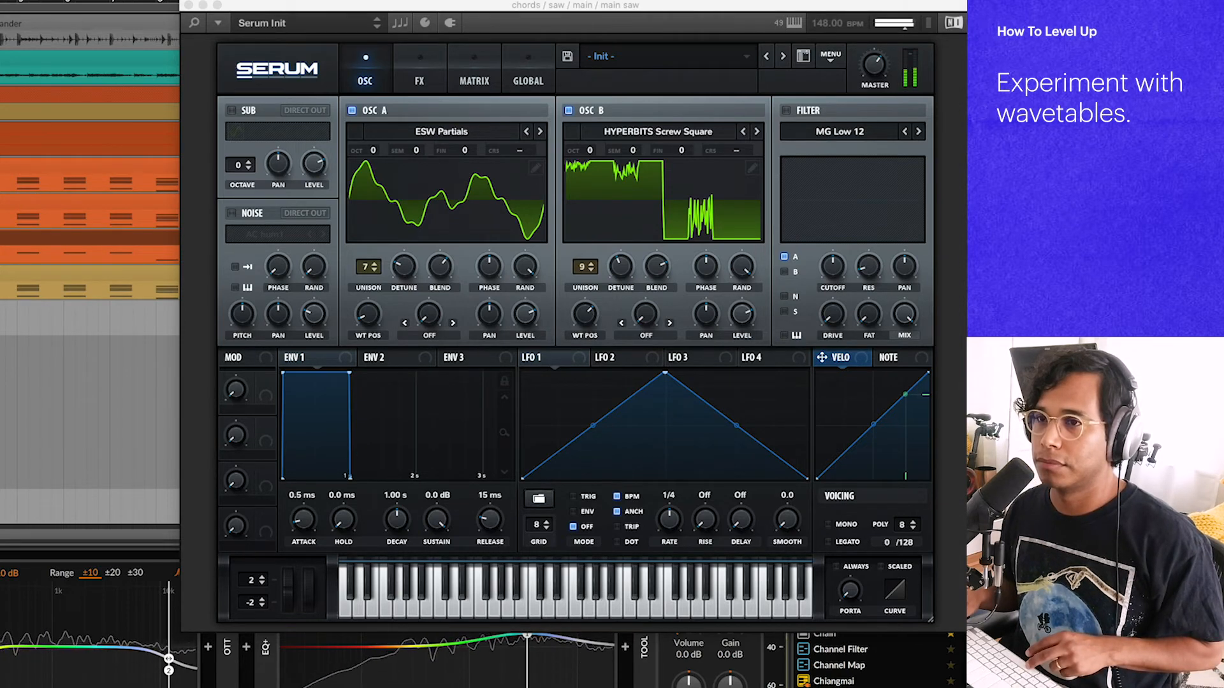
pyautogui.press('space')
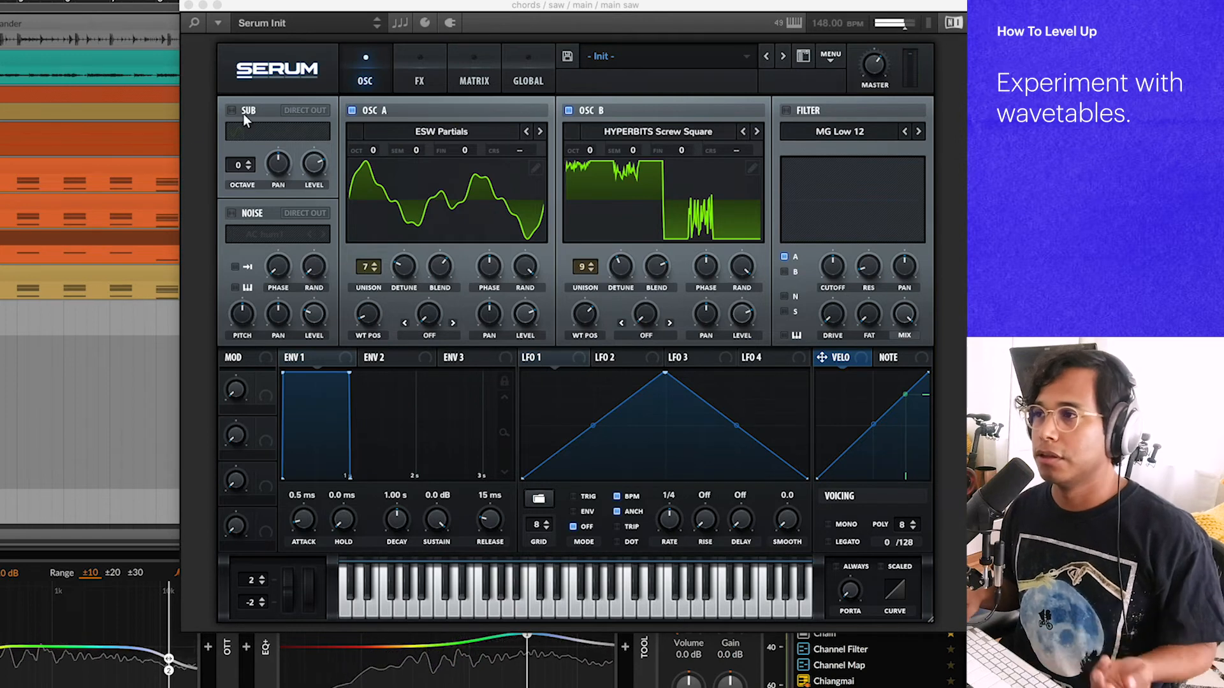
pyautogui.click(884, 61)
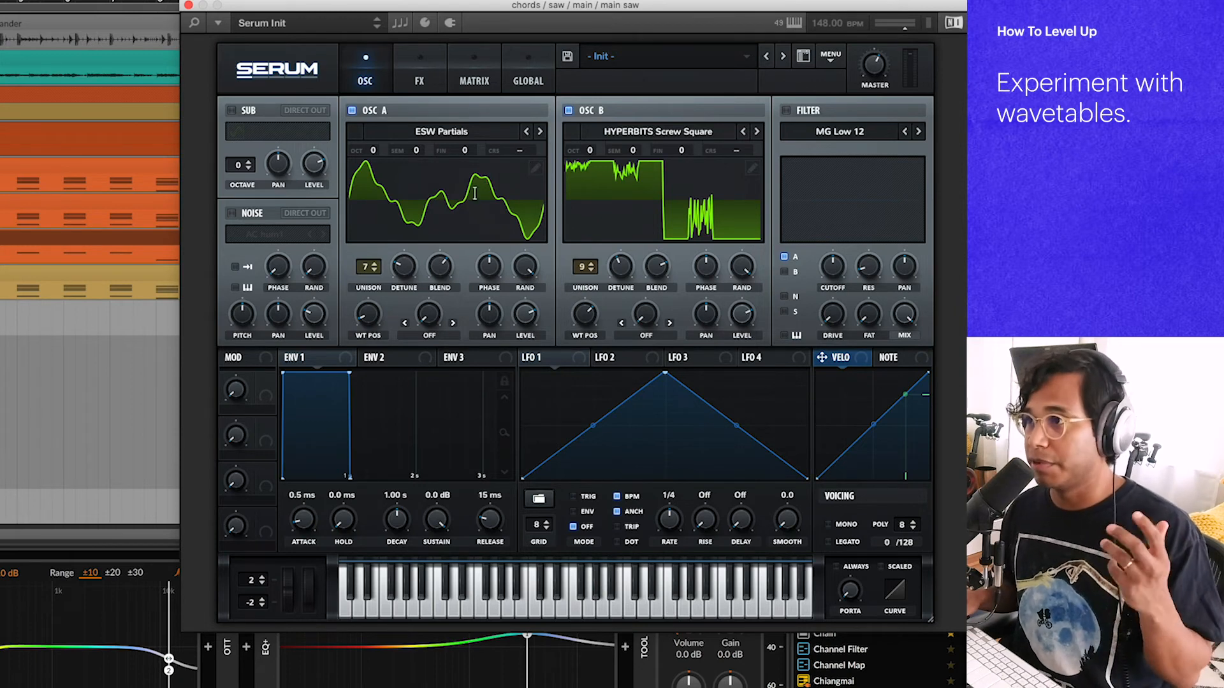
pyautogui.click(421, 81)
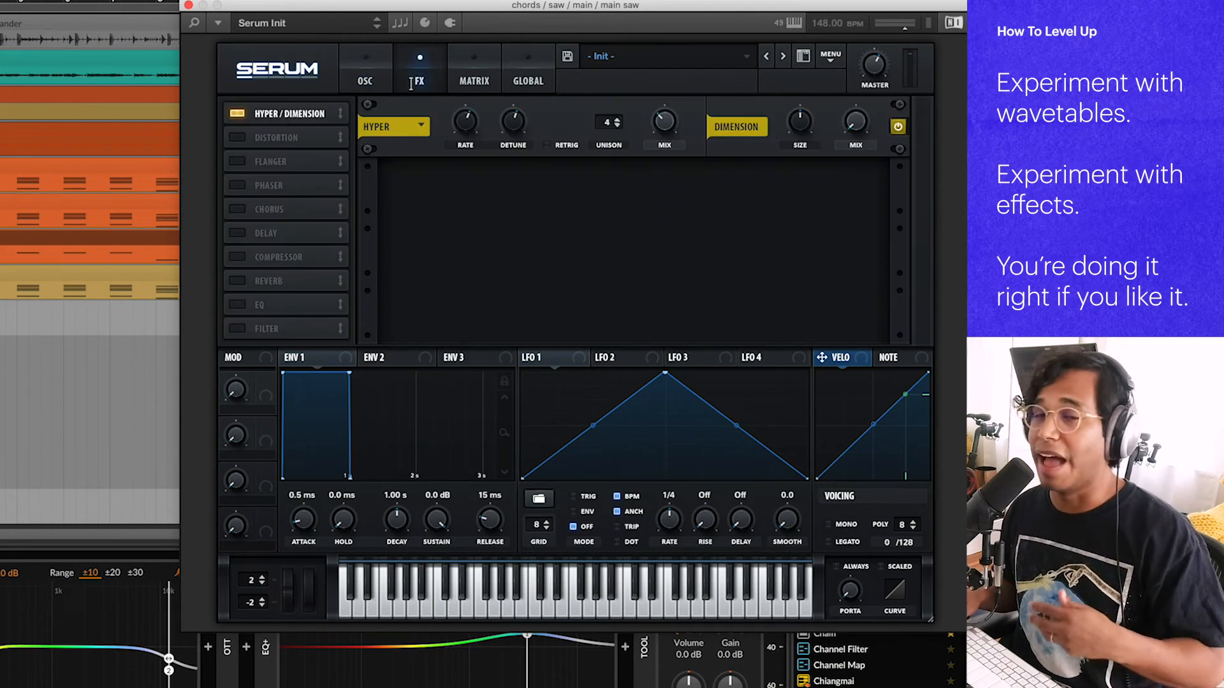